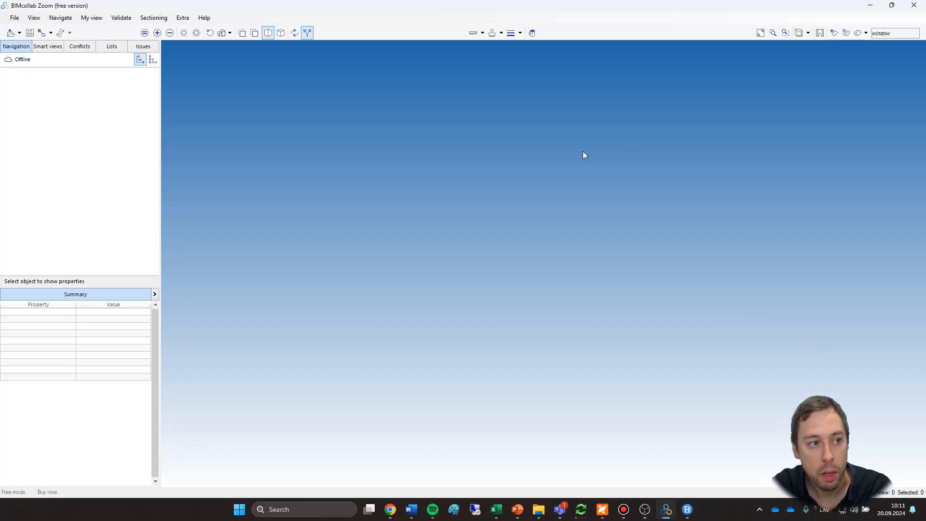
Open all the IFC model files in the project's BIM > IFC folder together.
click(15, 18)
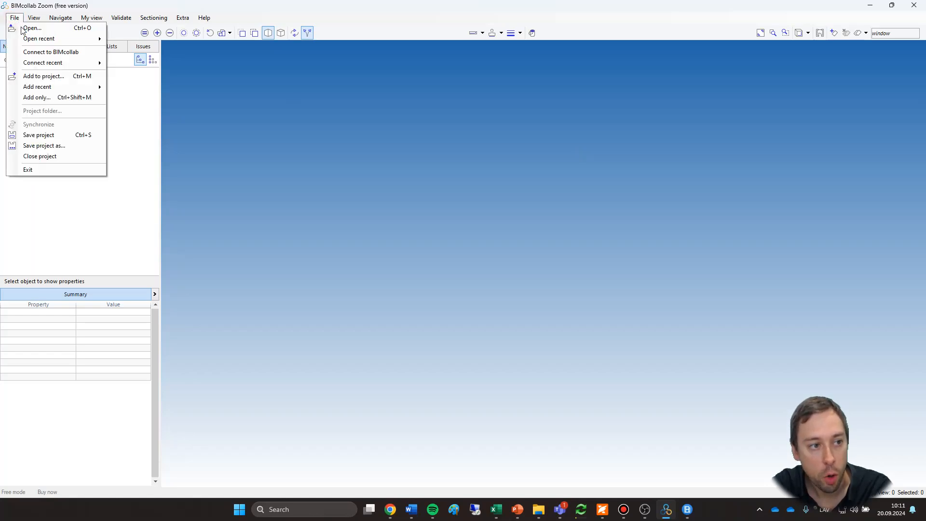
click(247, 95)
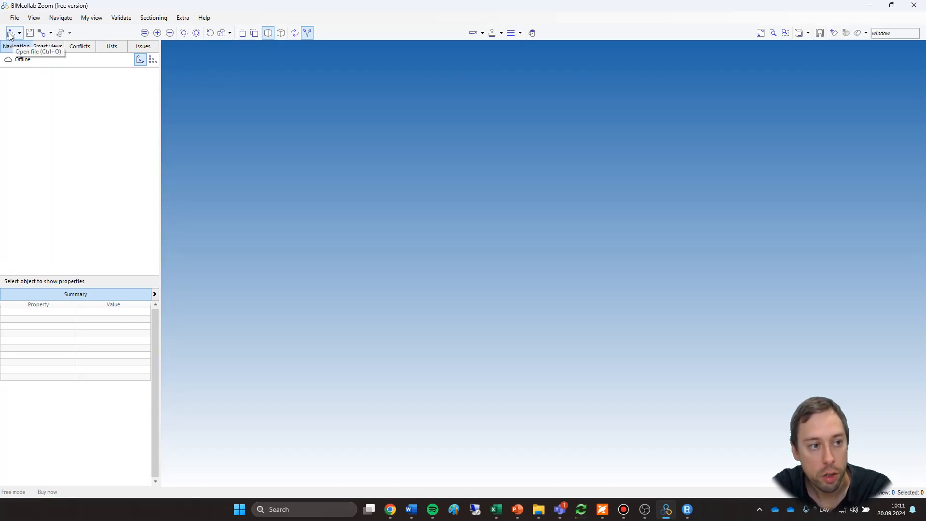
click(10, 34)
click(383, 241)
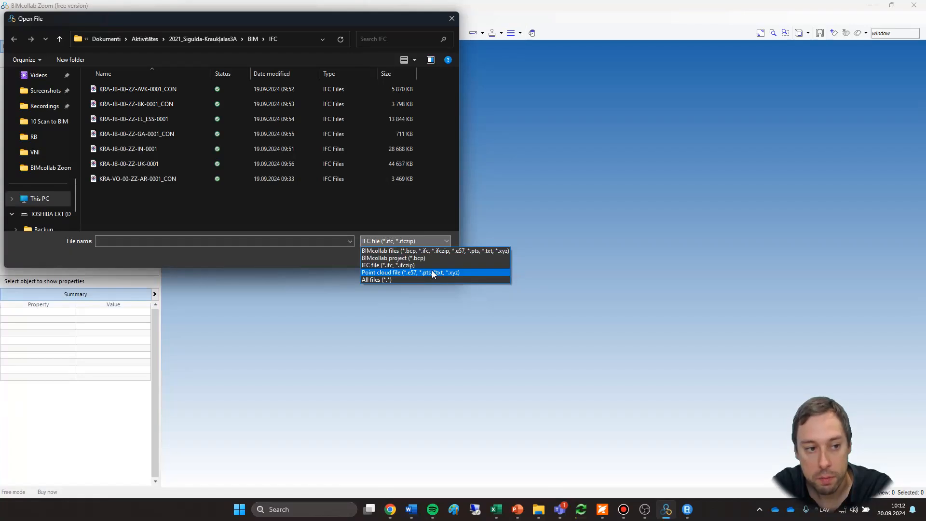
click(198, 201)
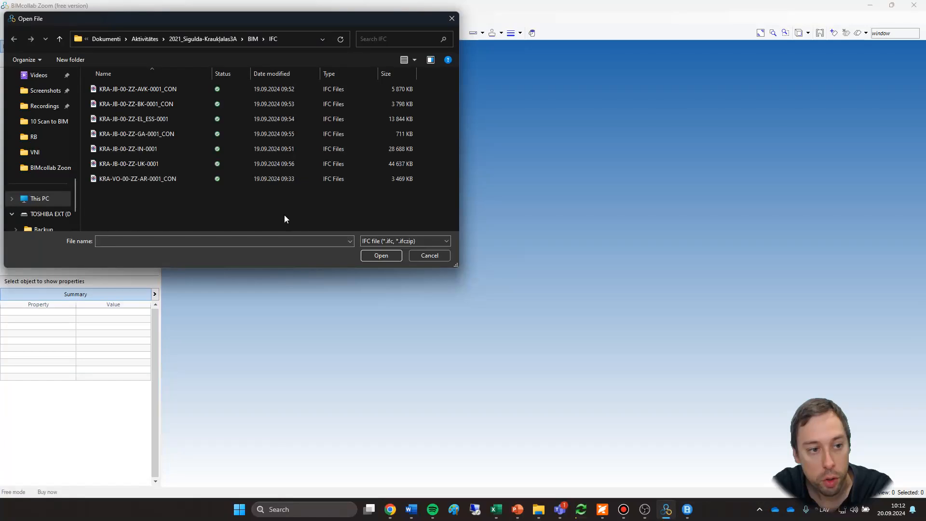
drag(284, 215, 102, 53)
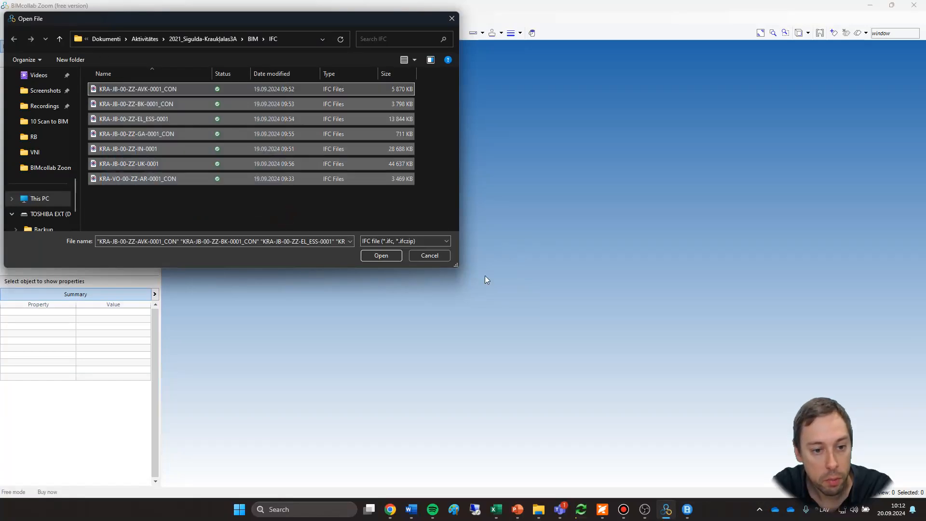
click(391, 256)
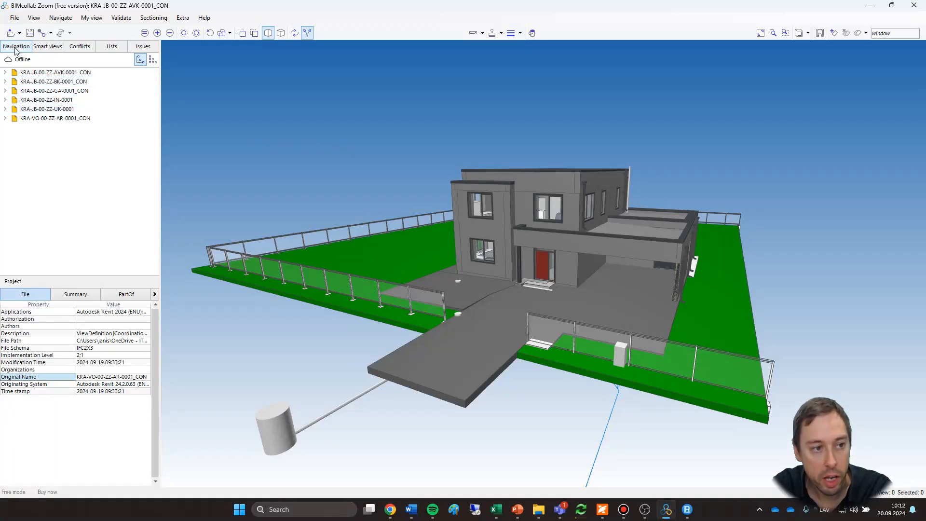
Expand the architectural model KRA-VO-00-ZZ-AR-0001_CON in the model tree to examine its levels.
drag(32, 72, 39, 123)
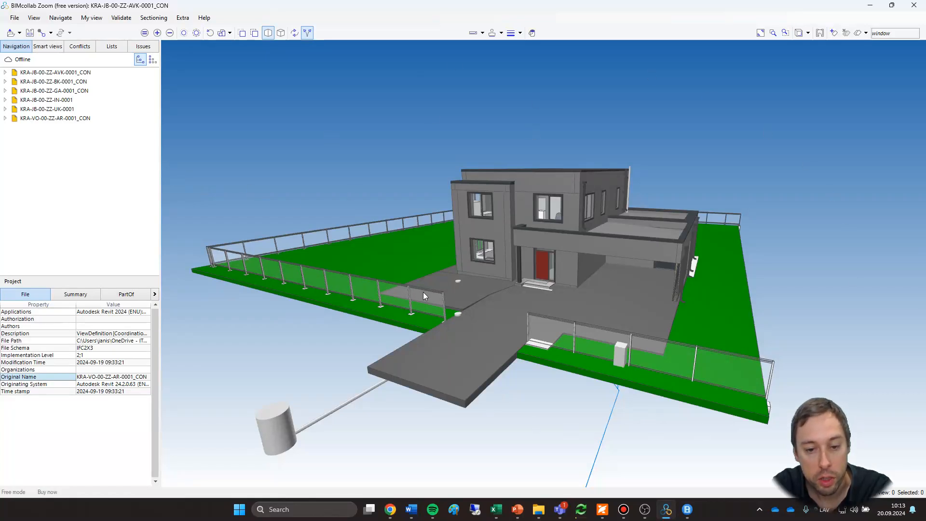
drag(672, 298, 661, 340)
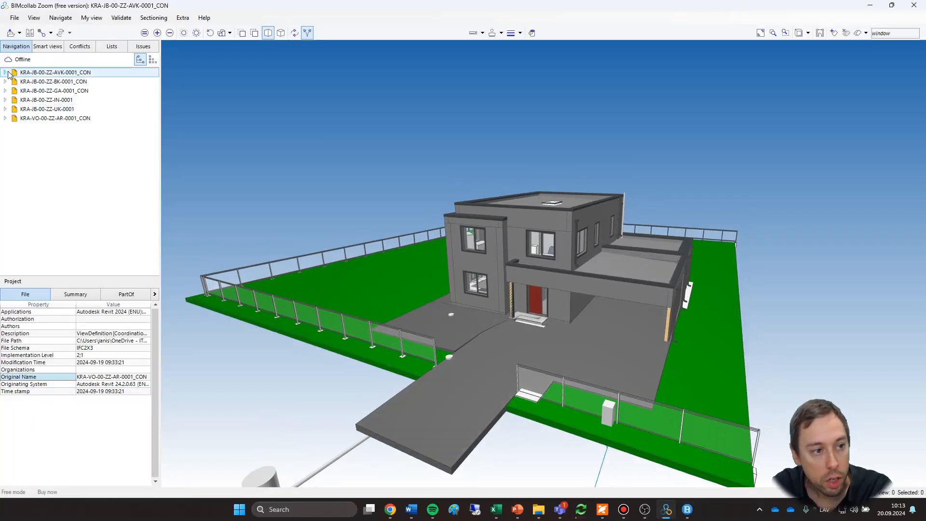
drag(8, 73, 6, 99)
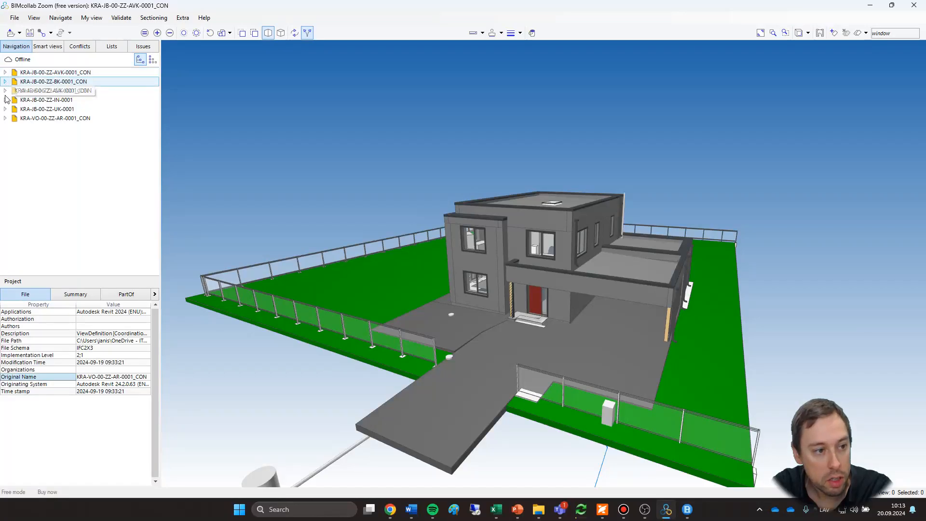
click(5, 119)
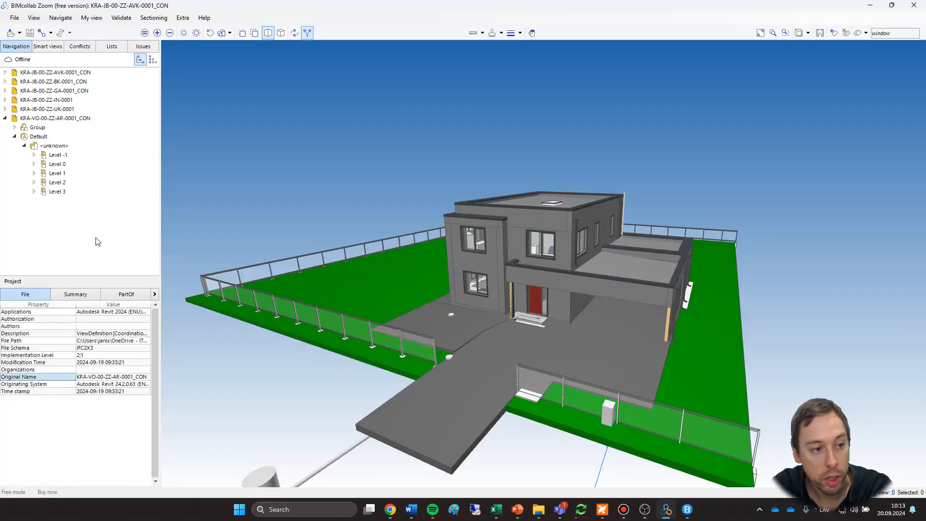
click(13, 136)
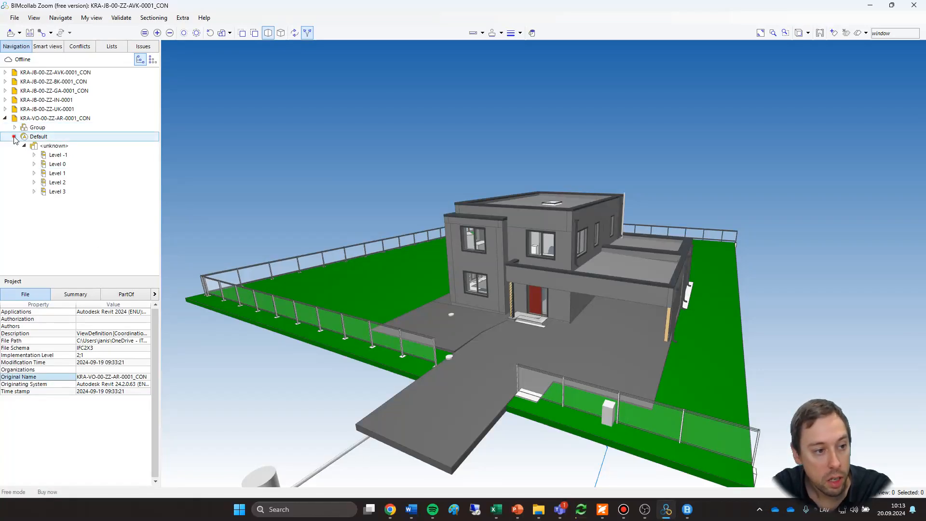
click(15, 136)
click(14, 137)
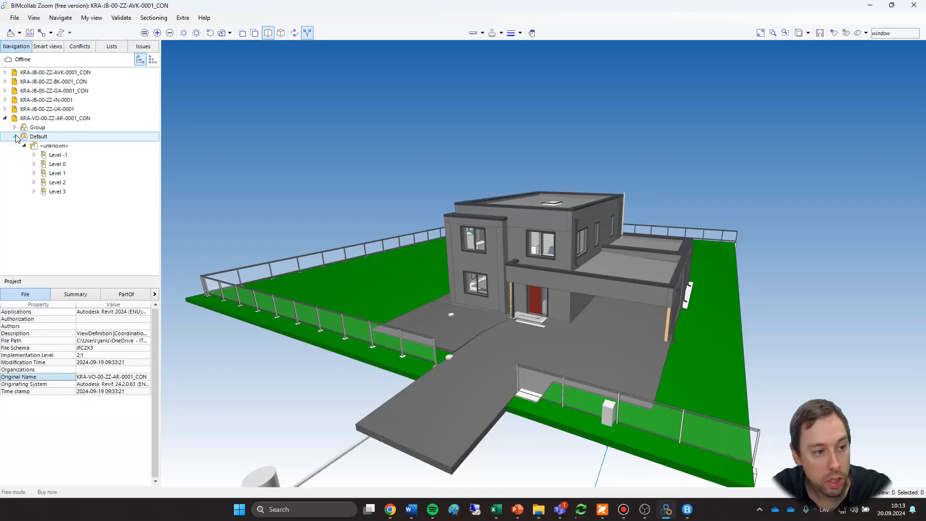
Expand Level 0 and Level 1 of the architectural model and review the Member elements on Level 1.
click(33, 164)
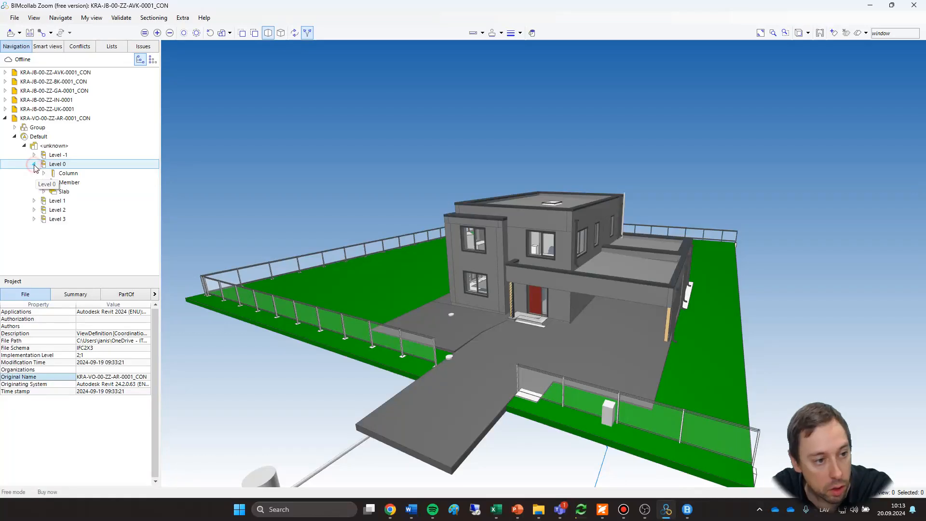
click(35, 200)
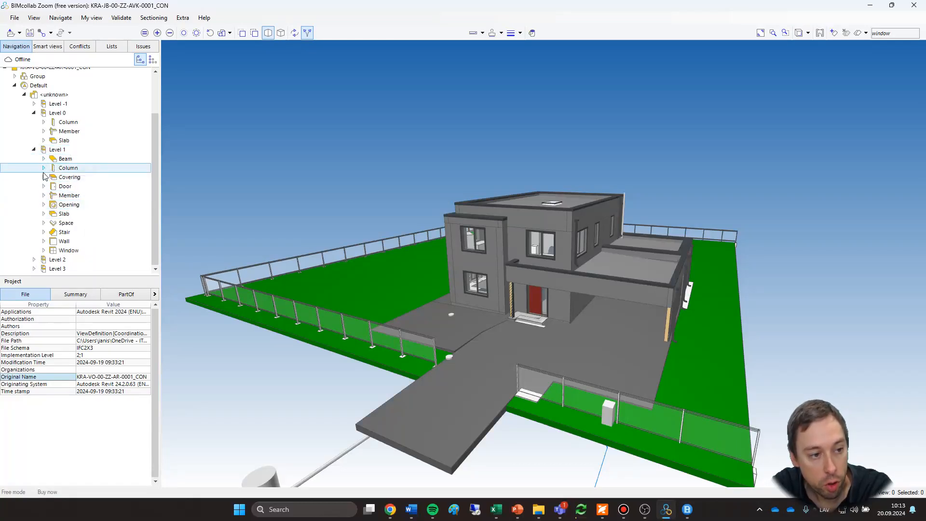
click(43, 195)
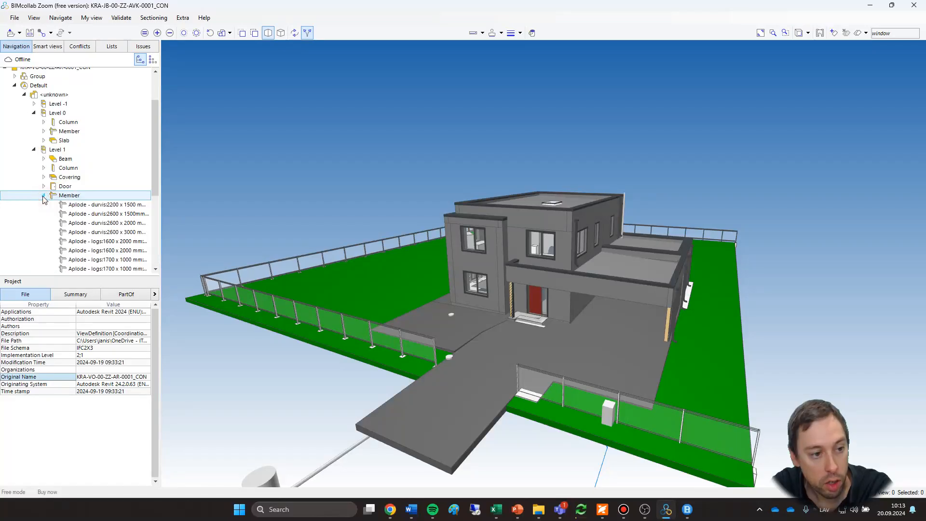
scroll(86, 213, down, 2)
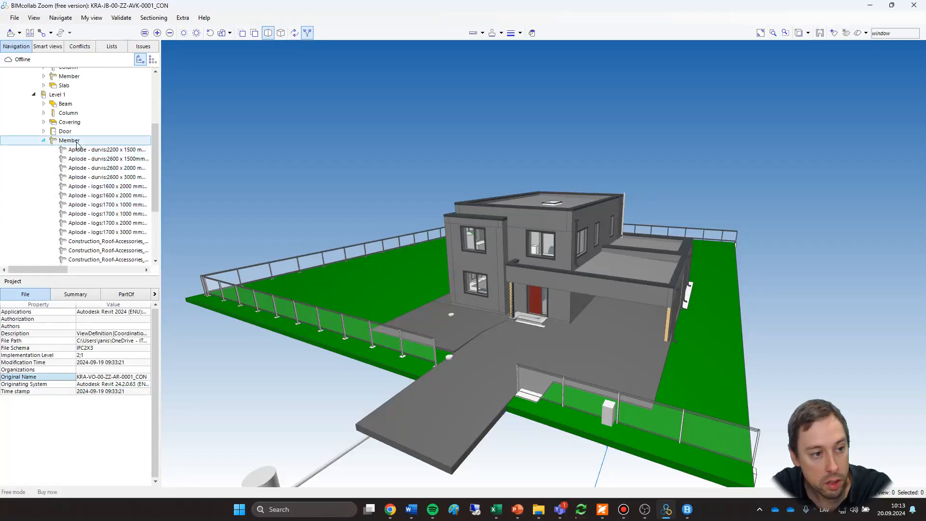
scroll(120, 202, down, 1)
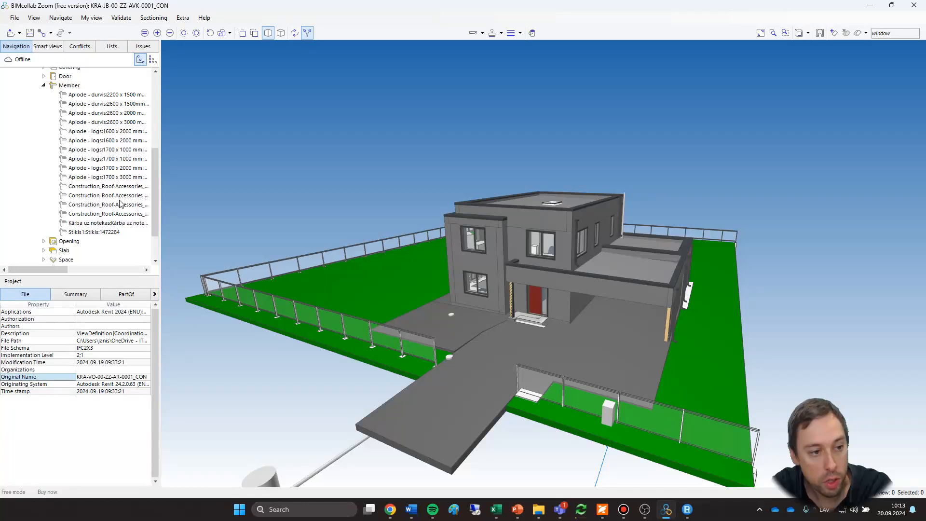
scroll(121, 202, up, 2)
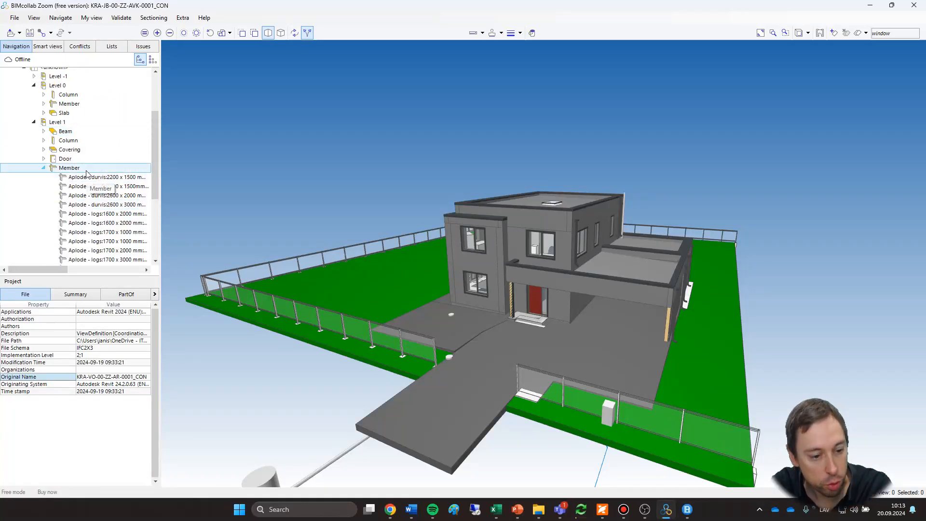
scroll(87, 173, up, 3)
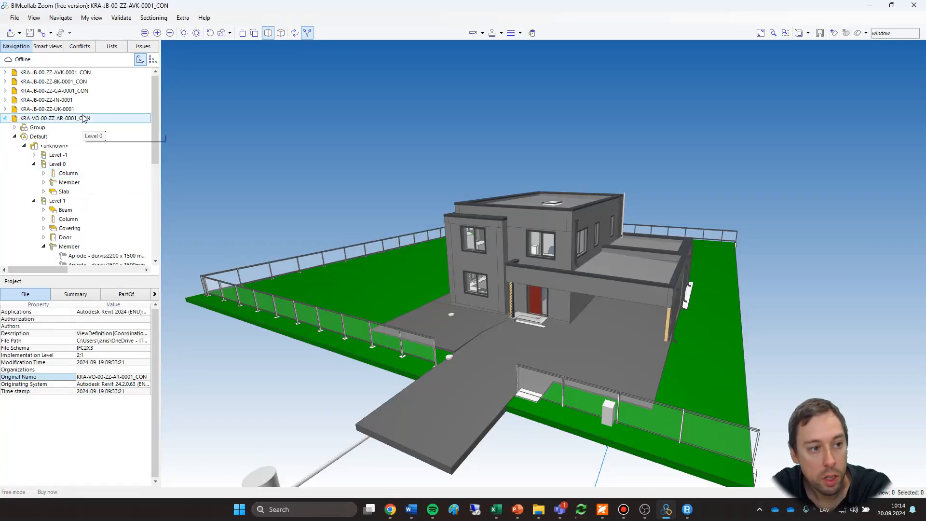
Switch the navigation to the type tree and review its element types.
click(153, 60)
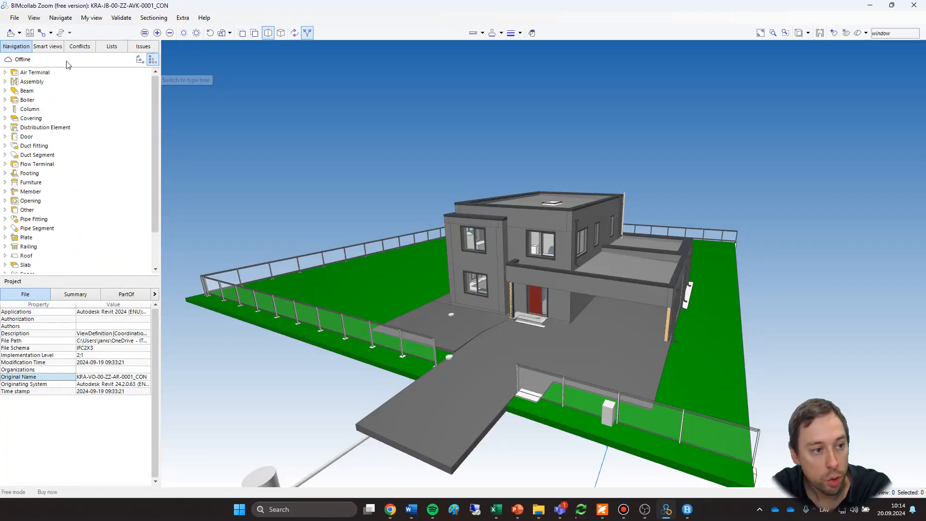
scroll(65, 238, down, 2)
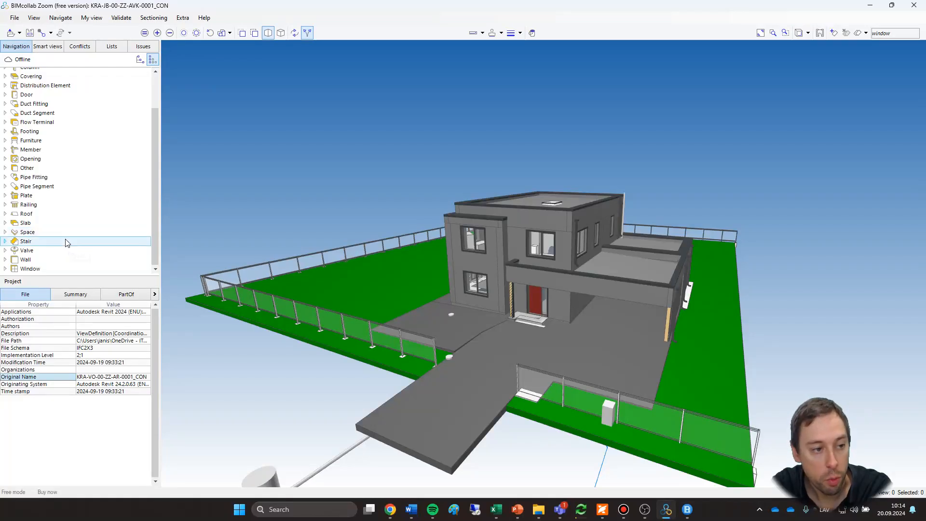
scroll(69, 243, up, 2)
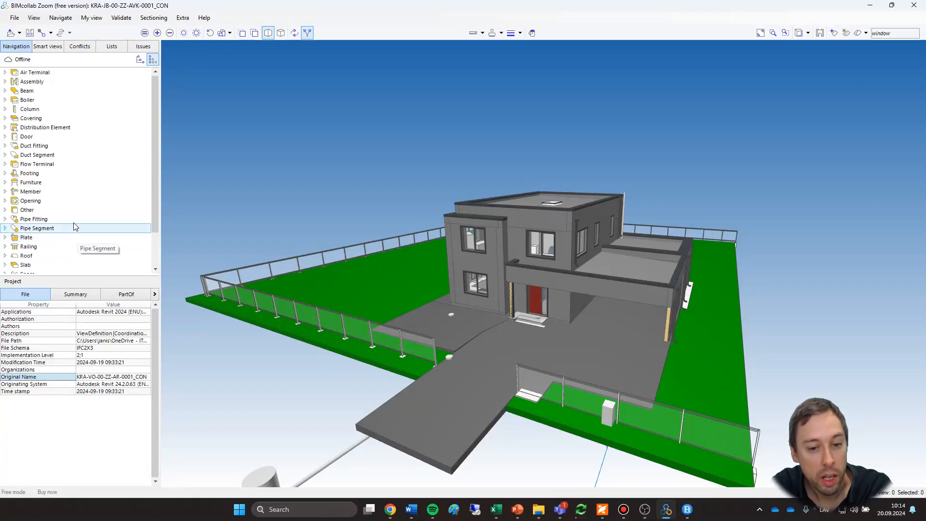
mouse_move(311, 319)
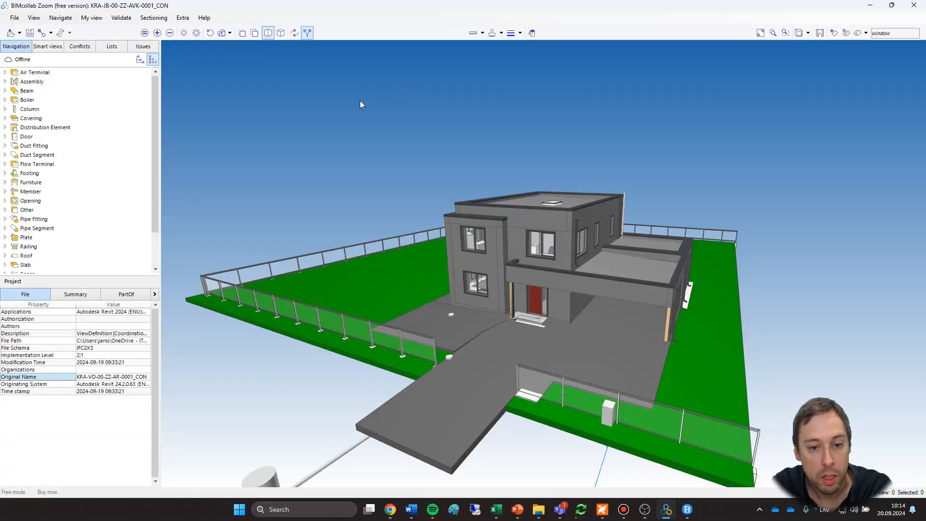
scroll(395, 177, down, 2)
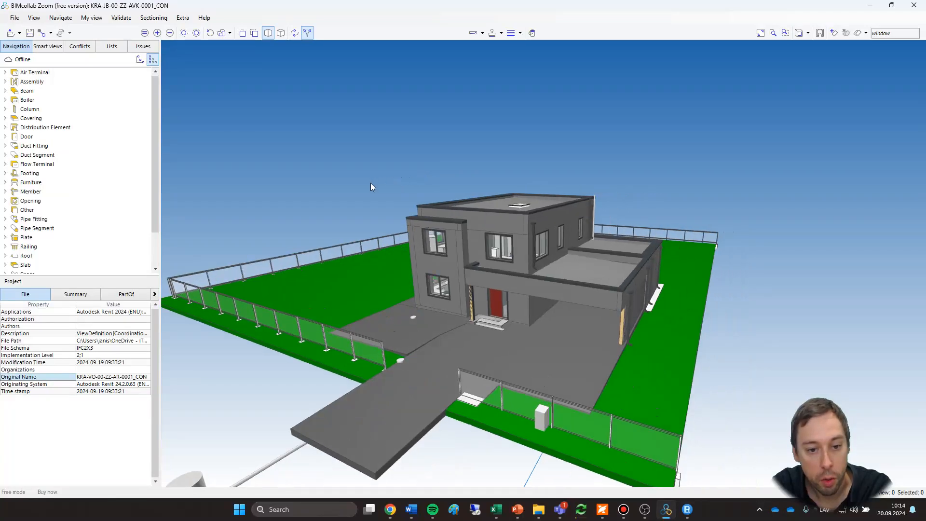
scroll(370, 186, up, 5)
scroll(369, 188, down, 3)
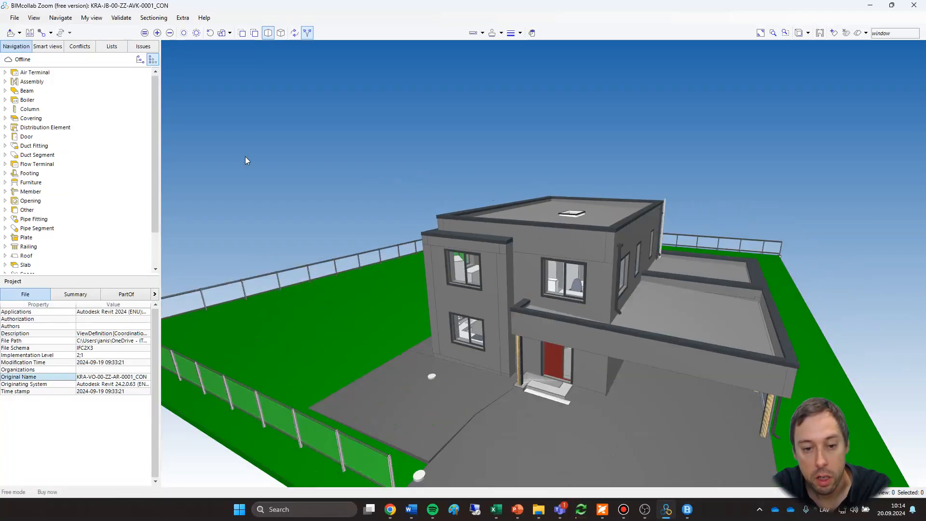
drag(245, 158, 248, 173)
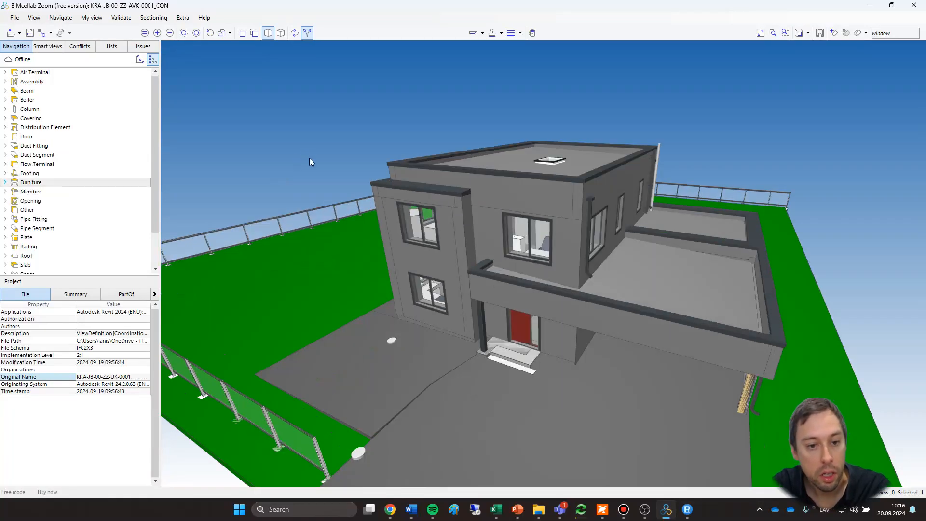
drag(305, 155, 244, 134)
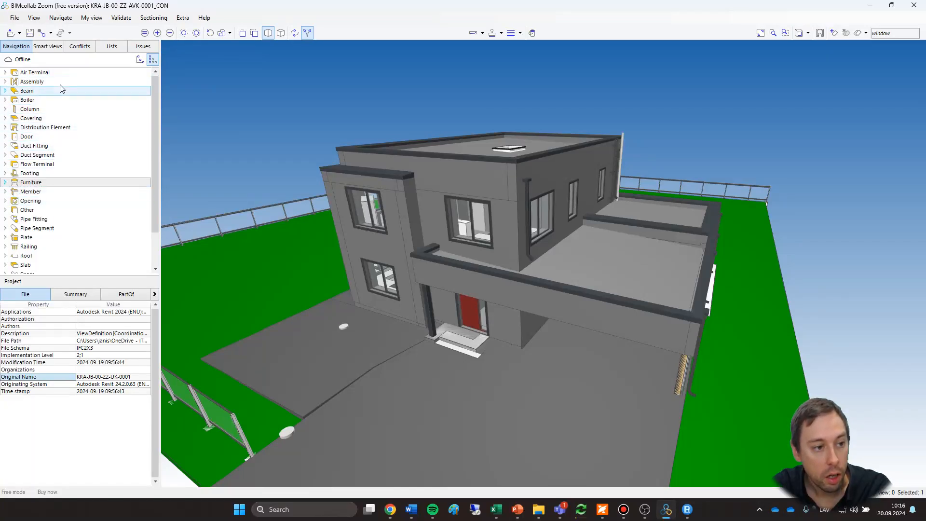
Hide the architectural model KRA-VO-00-ZZ-AR-0001_CON from the model tree, and make all components visible again.
click(141, 60)
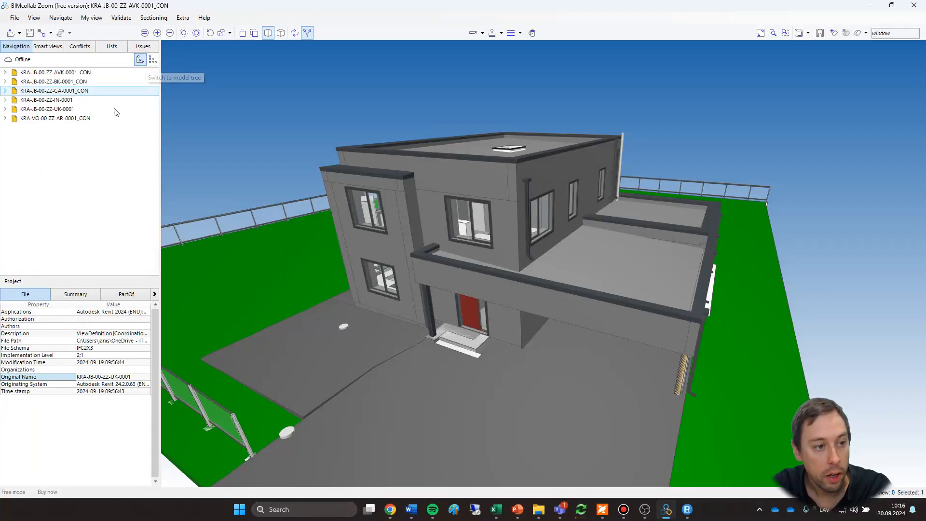
click(66, 118)
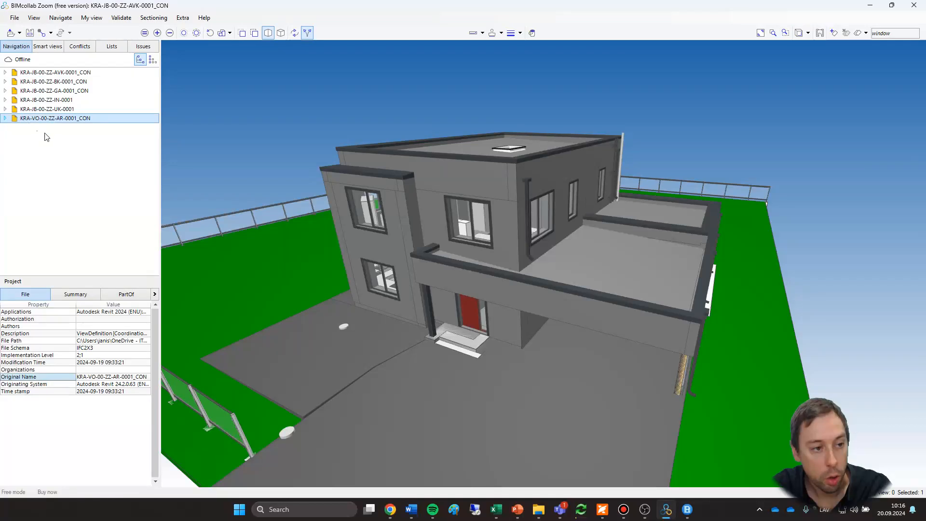
right_click(61, 119)
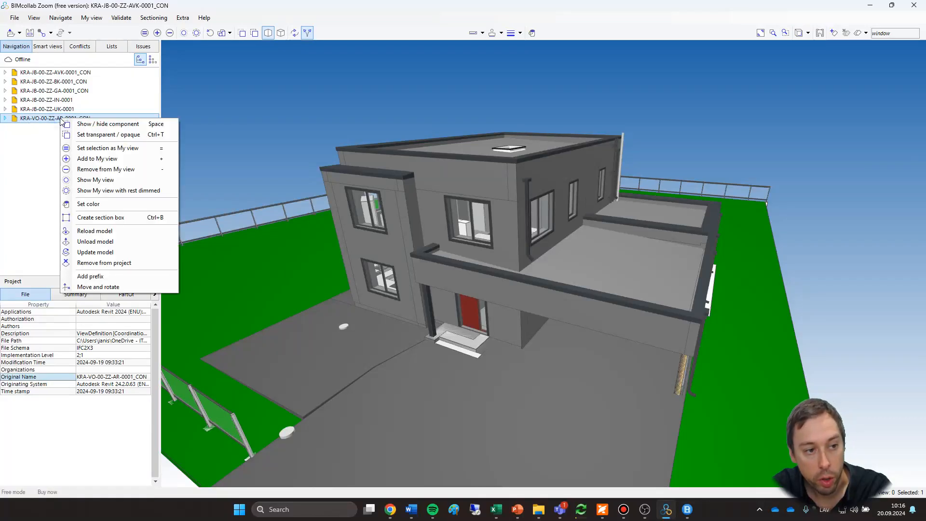
click(119, 127)
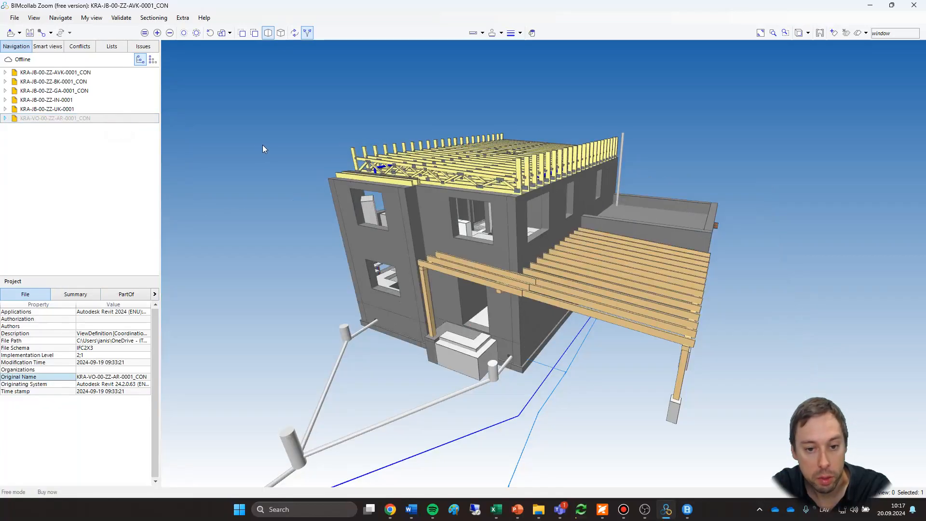
click(222, 33)
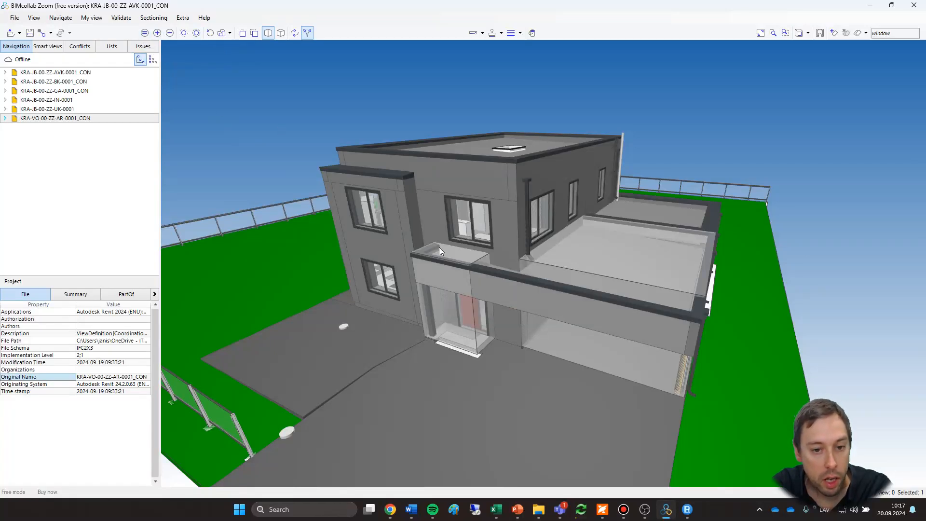
Set the two bay windows and the upper window above the entrance as My view, and show all components again.
scroll(439, 247, up, 5)
drag(307, 264, 444, 213)
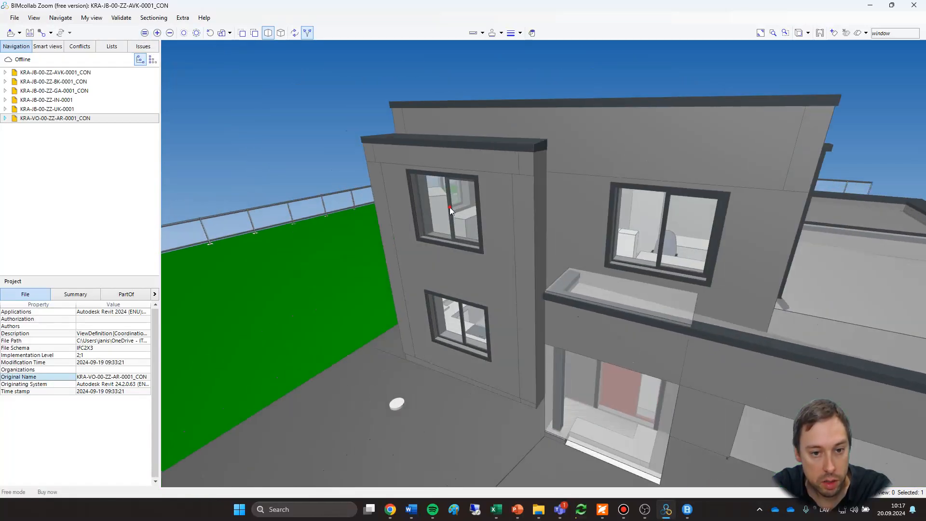
click(449, 207)
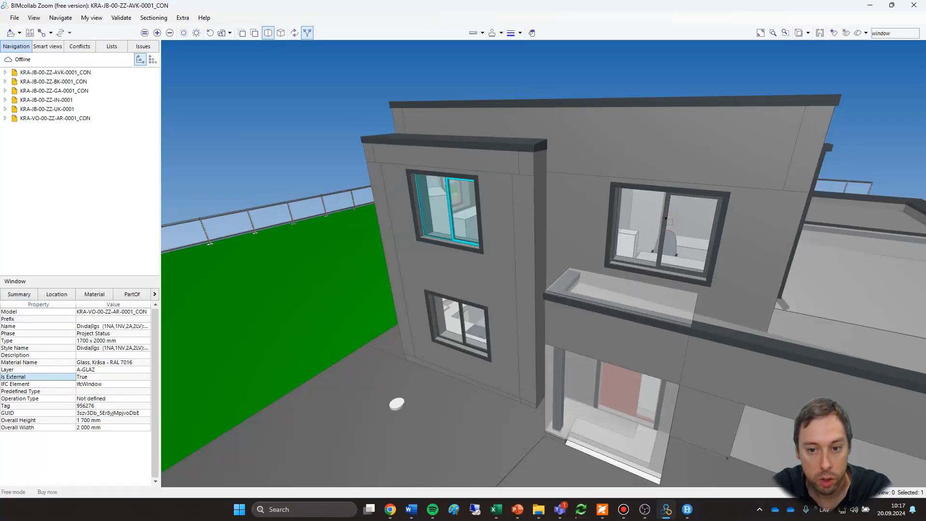
ctrl+click(665, 219)
ctrl+click(463, 317)
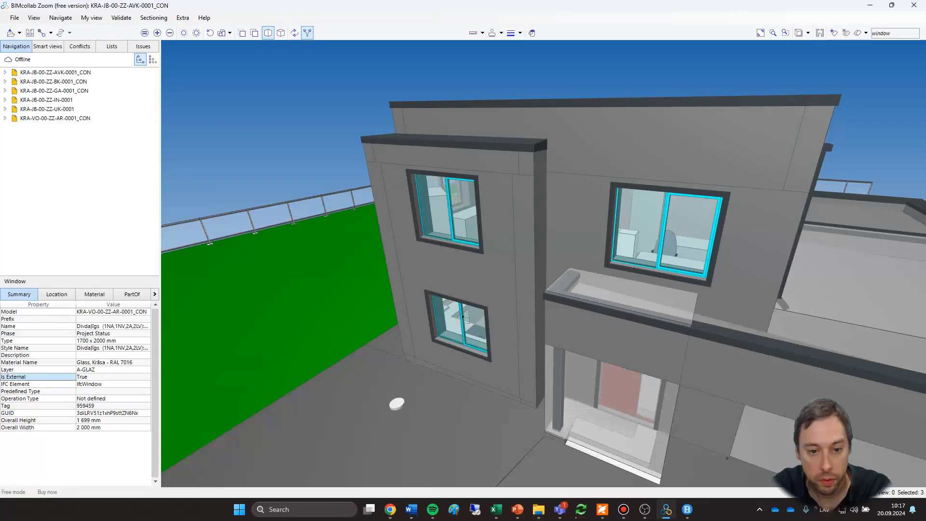
click(148, 36)
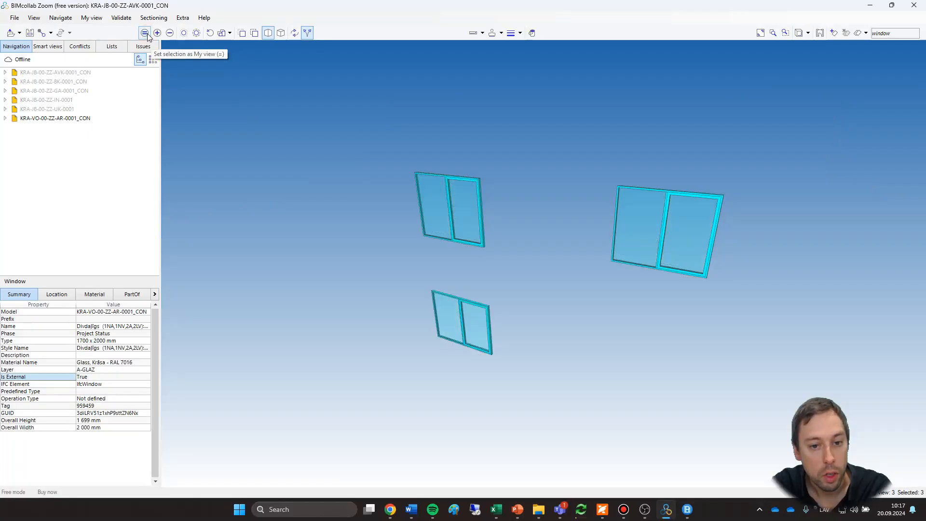
click(337, 184)
scroll(336, 187, down, 3)
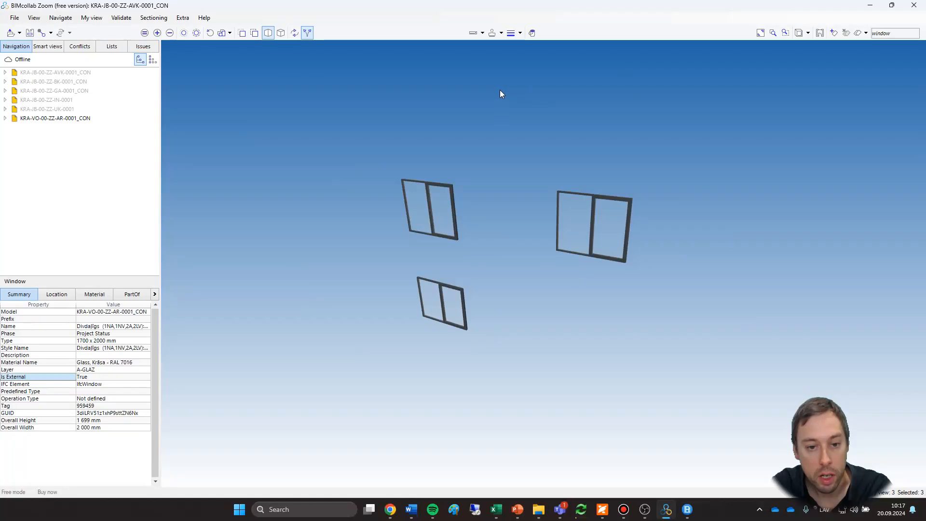
click(223, 34)
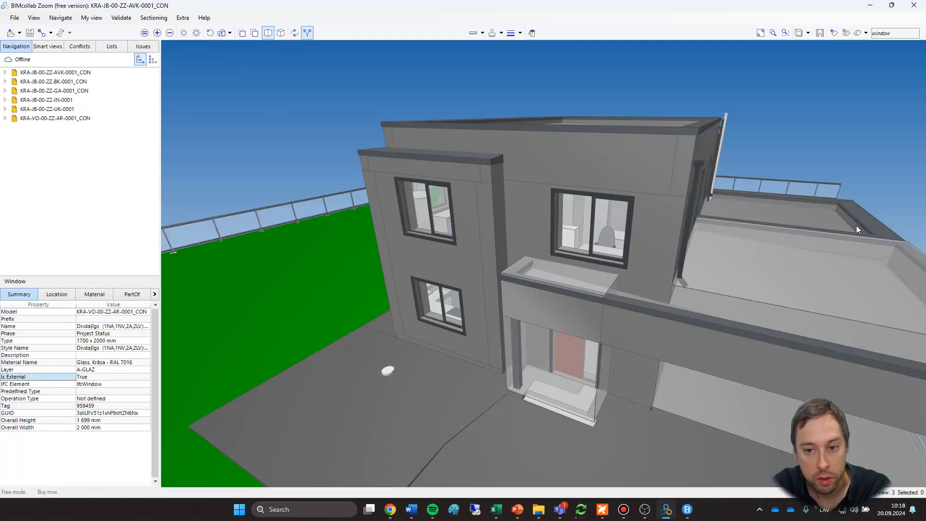
Add the large and the adjacent narrow upper-floor windows on the side facade to My view, and show all components again.
drag(801, 103, 750, 131)
drag(678, 231, 491, 241)
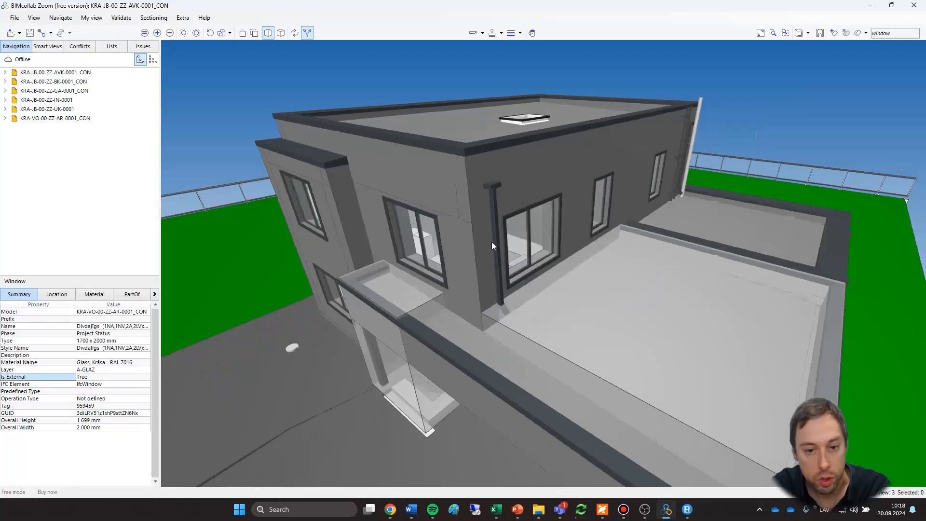
click(528, 228)
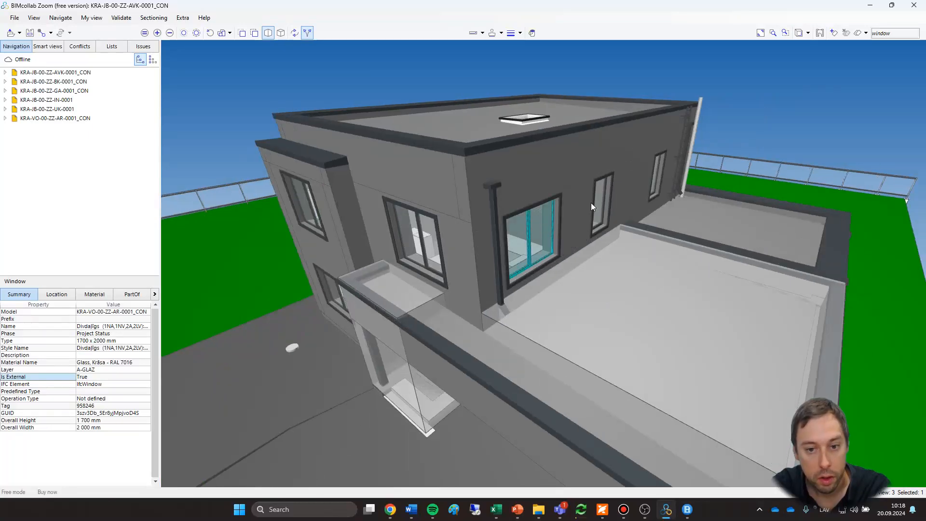
click(607, 194)
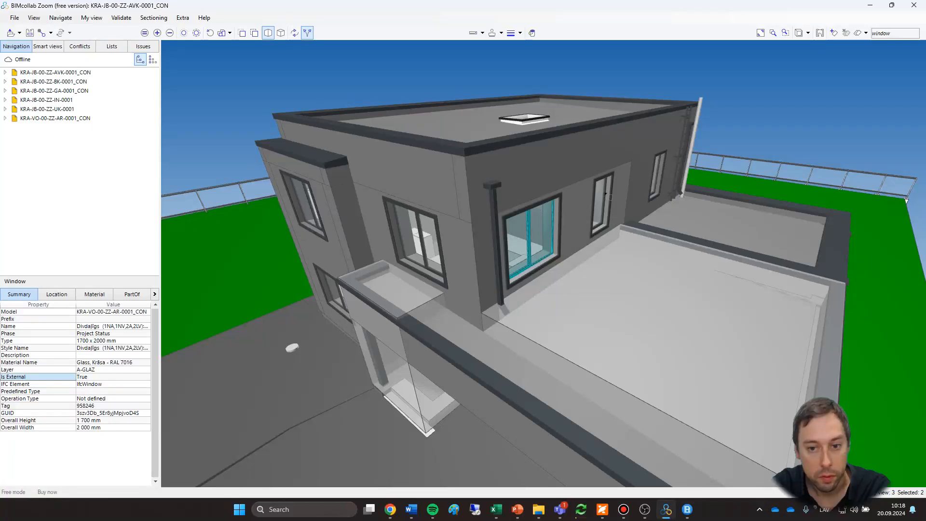
scroll(606, 194, up, 3)
ctrl+click(600, 195)
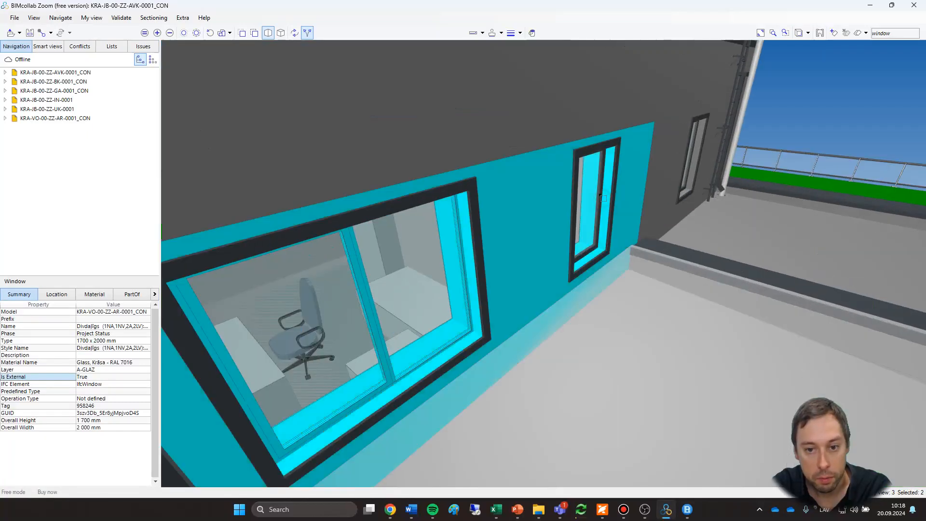
ctrl+click(601, 196)
scroll(626, 244, up, 3)
middle_drag(626, 244, 622, 186)
click(433, 195)
scroll(433, 195, down, 3)
ctrl+click(453, 257)
scroll(453, 257, down, 5)
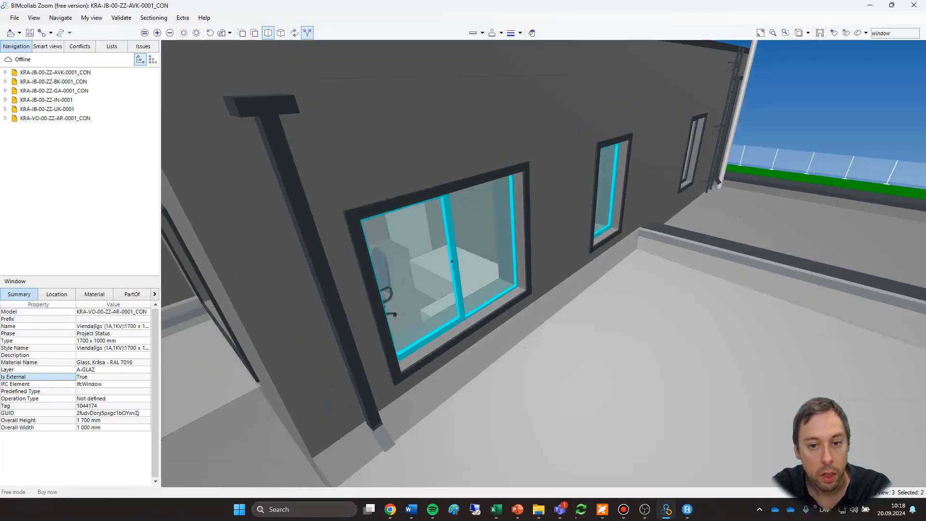
click(157, 33)
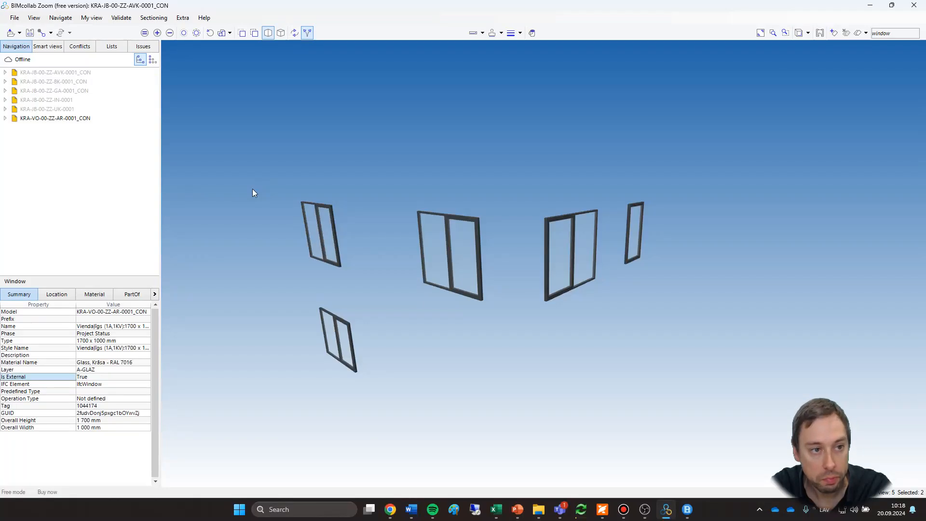
click(209, 33)
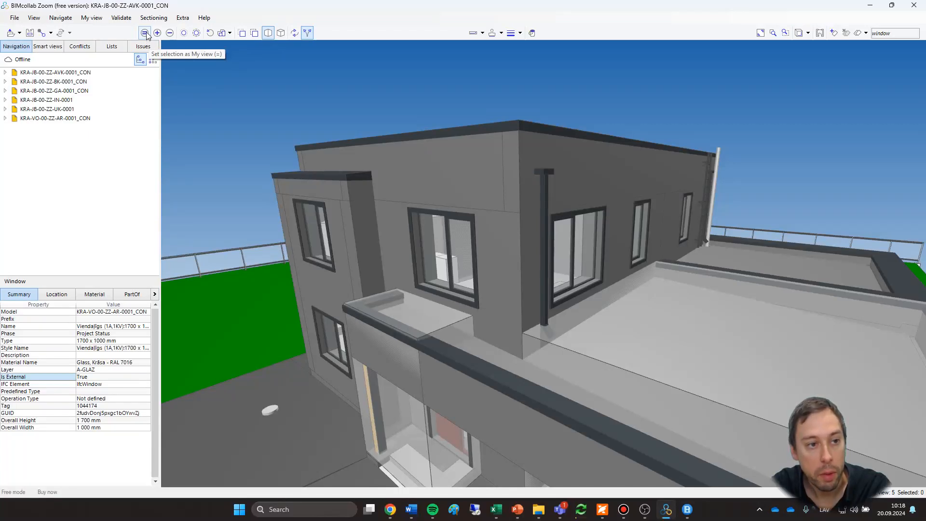
Display My view on its own and with the rest of the model dimmed, and reset the view.
click(184, 33)
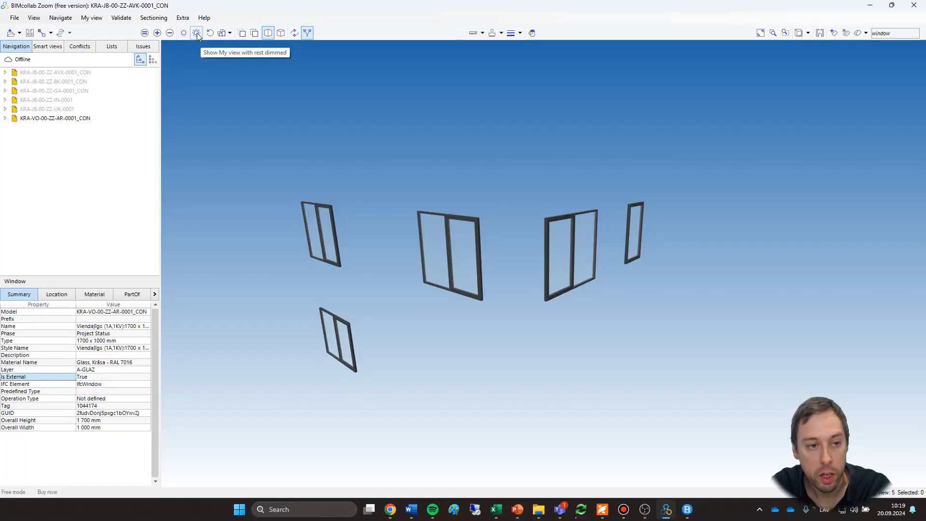
click(196, 33)
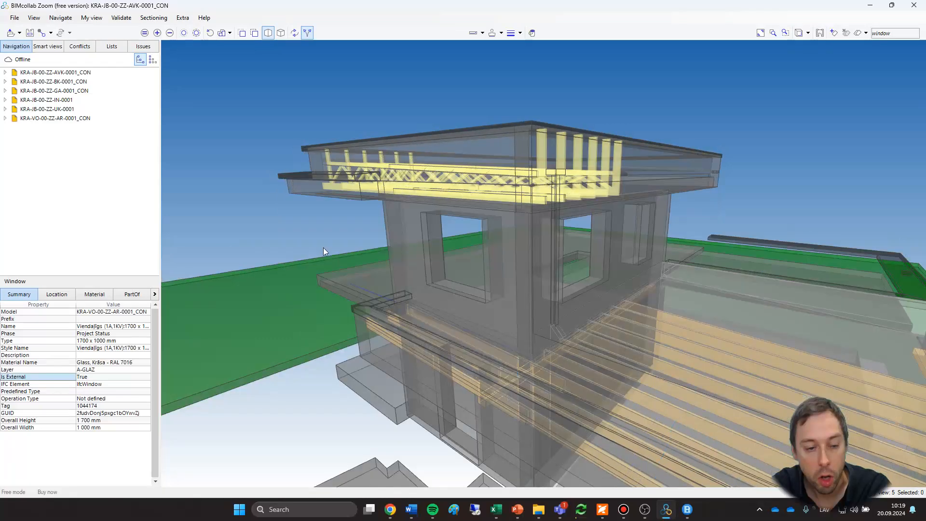
drag(323, 248, 377, 242)
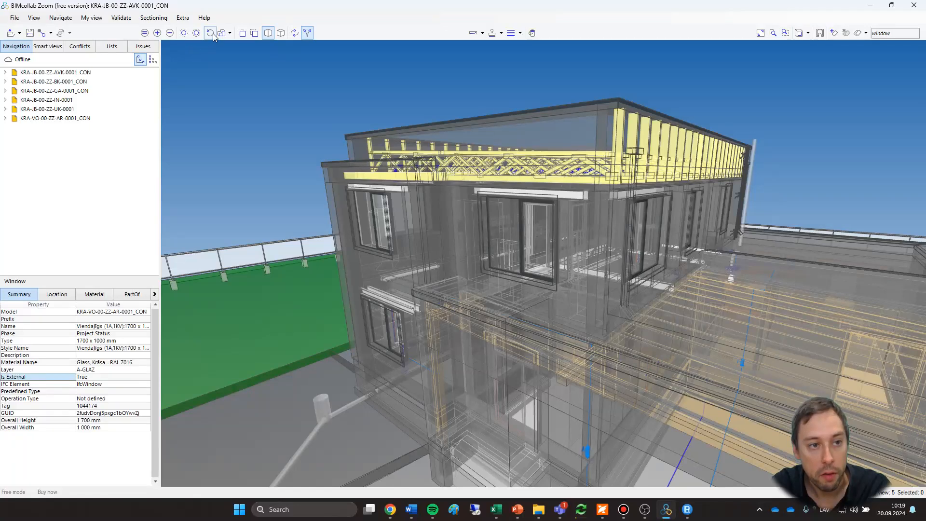
click(211, 33)
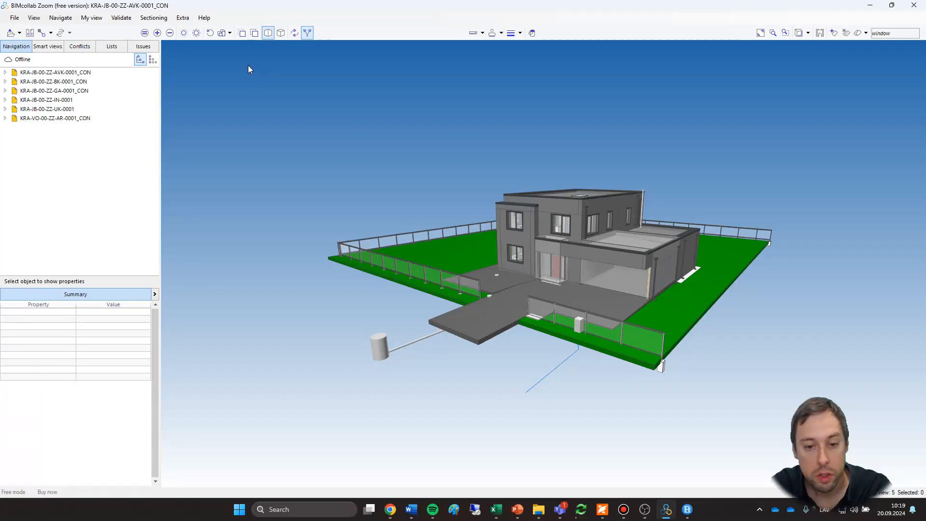
Hide the walls, spaces and roofs to inspect the structure inside, and make all components visible again.
click(229, 35)
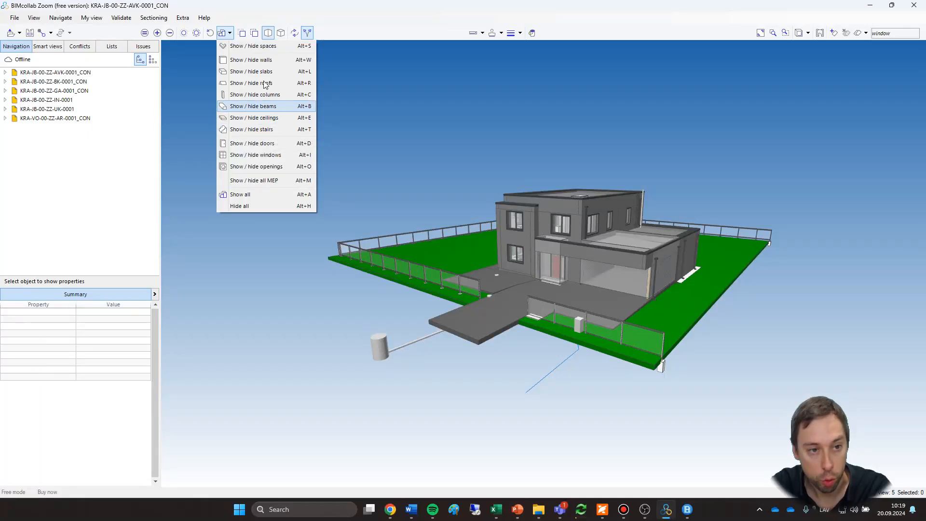
click(261, 59)
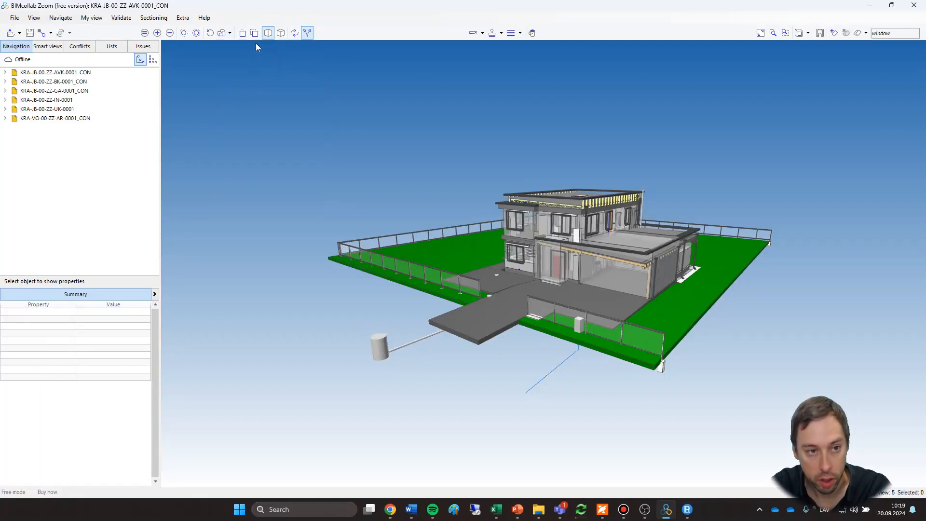
click(228, 33)
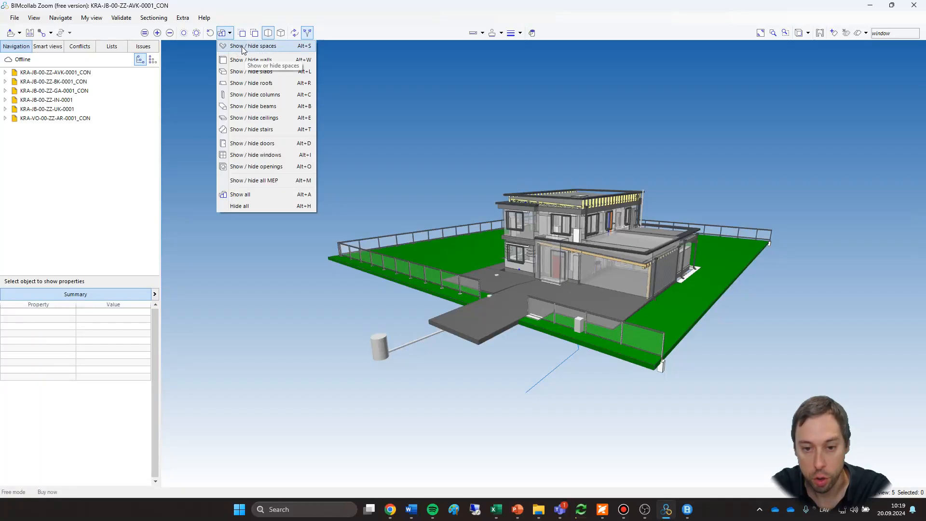
click(243, 47)
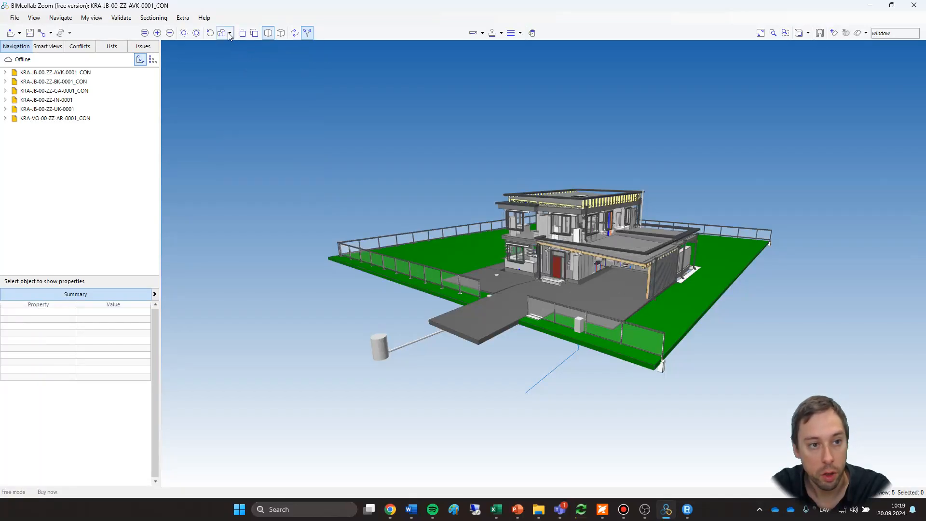
click(229, 34)
click(260, 85)
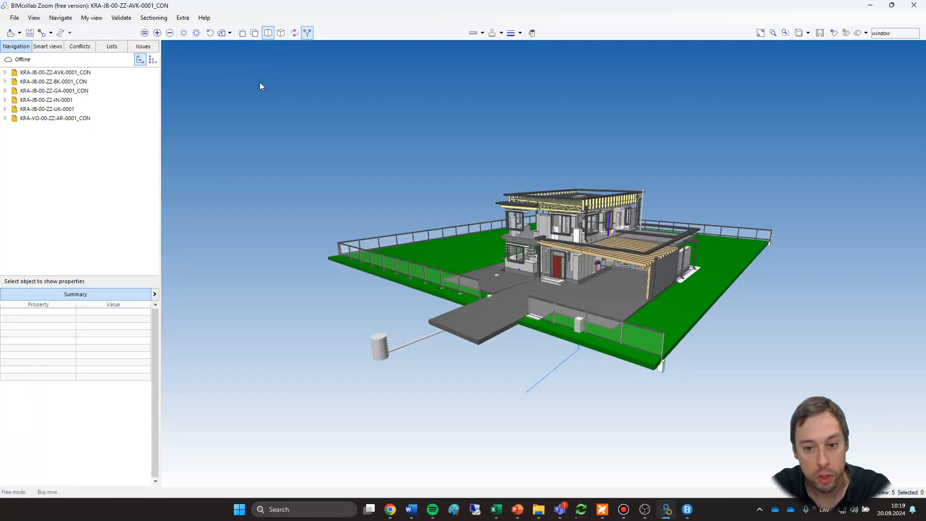
scroll(637, 266, up, 2)
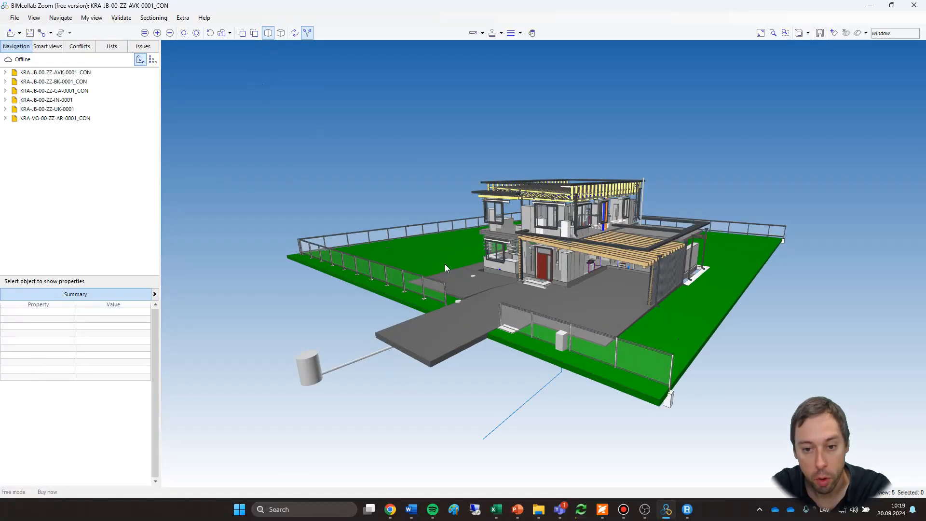
scroll(473, 265, up, 2)
scroll(472, 264, up, 2)
middle_drag(516, 291, 416, 313)
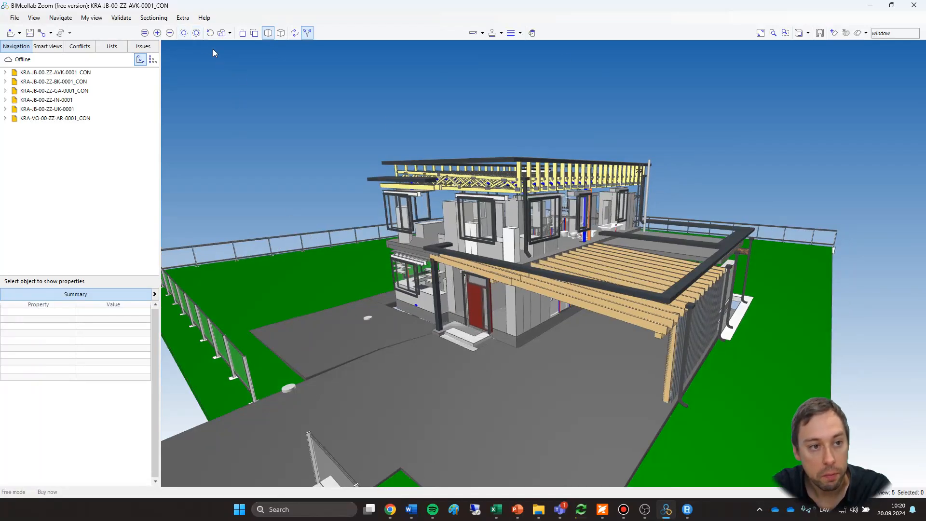
click(222, 33)
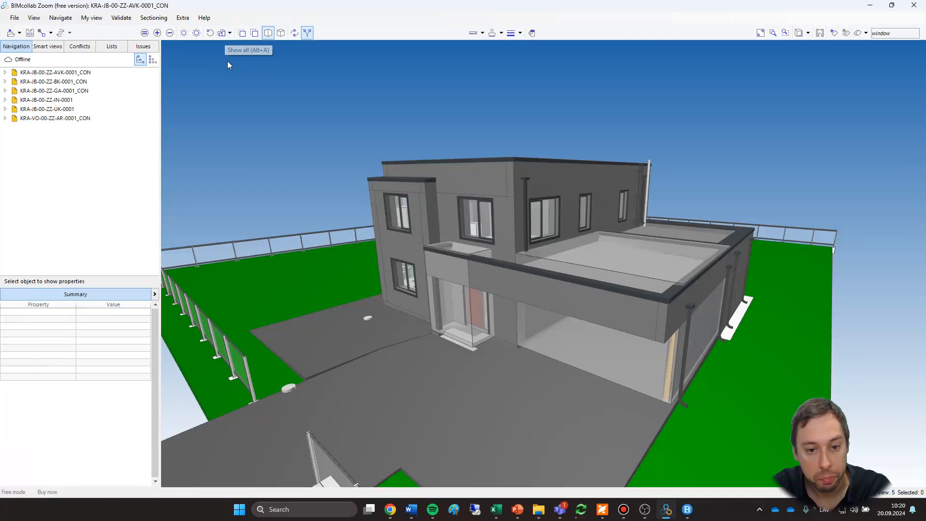
Select the two upper parapet walls and the wall around the entrance, hide them, and bring them back.
click(485, 174)
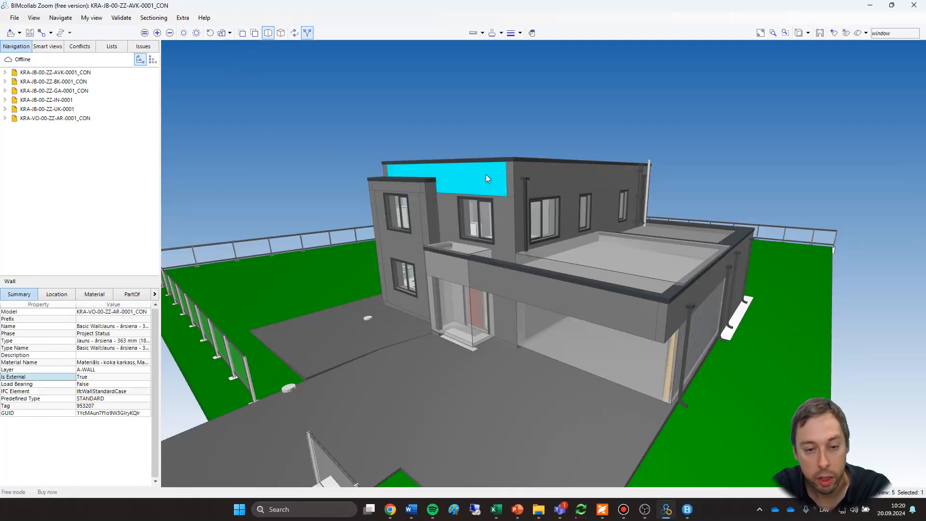
ctrl+click(537, 172)
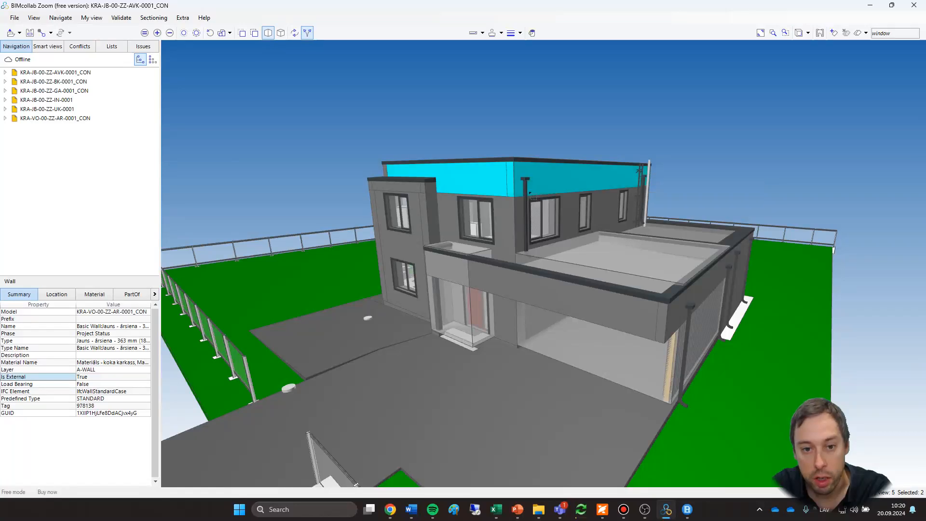
ctrl+click(504, 220)
right_click(500, 188)
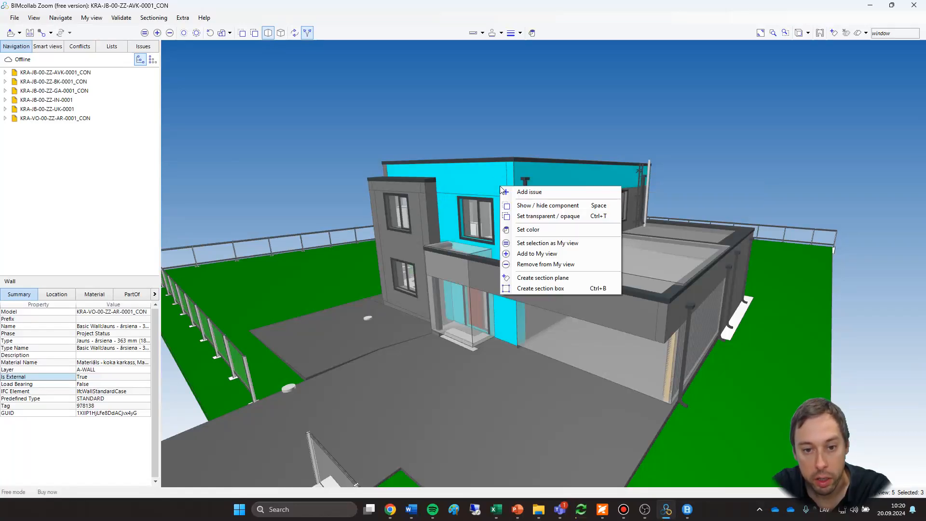
click(555, 209)
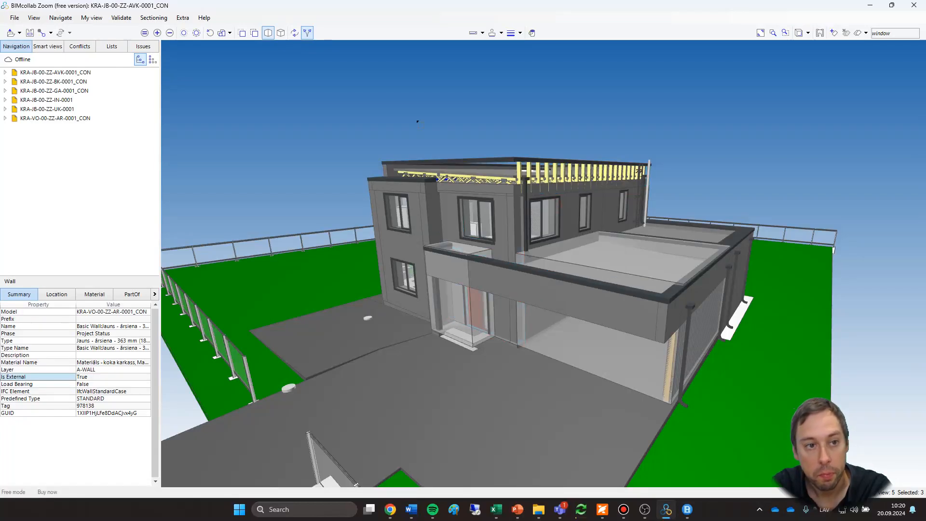
key(space)
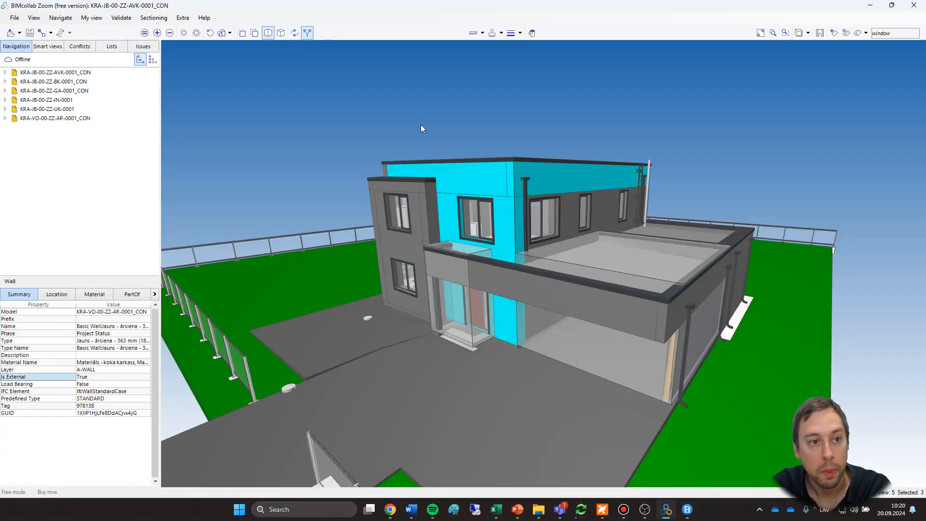
Make the three selected walls transparent.
click(254, 33)
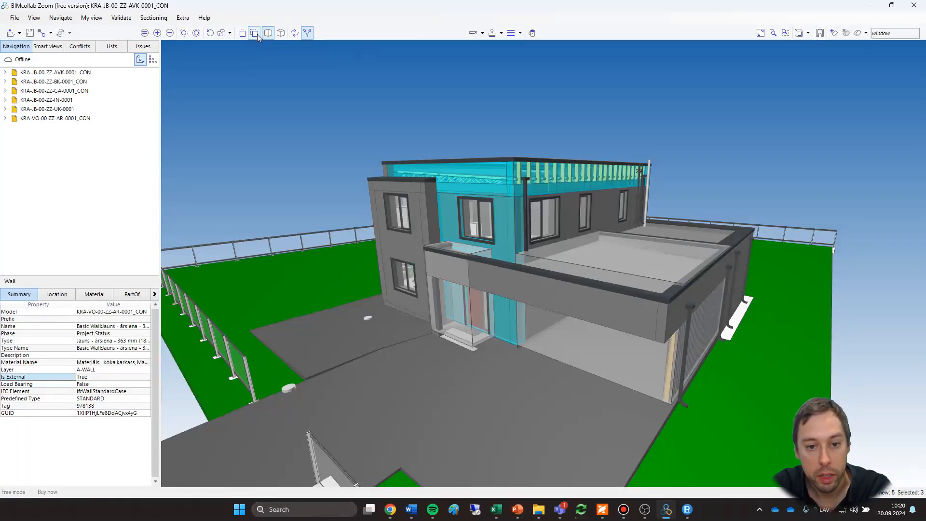
scroll(331, 152, up, 5)
Orbit around the house and zoom out to examine its front, roof and whole site.
drag(331, 153, 490, 186)
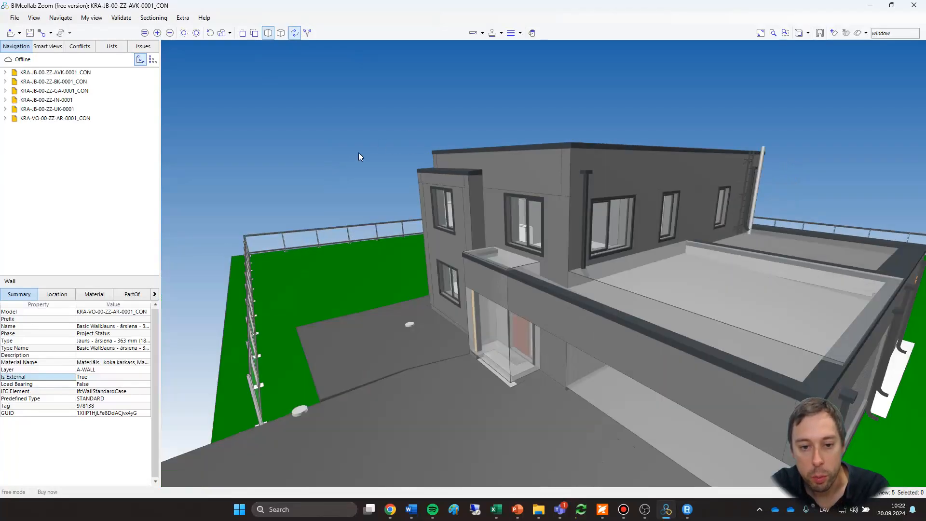
drag(345, 119, 348, 136)
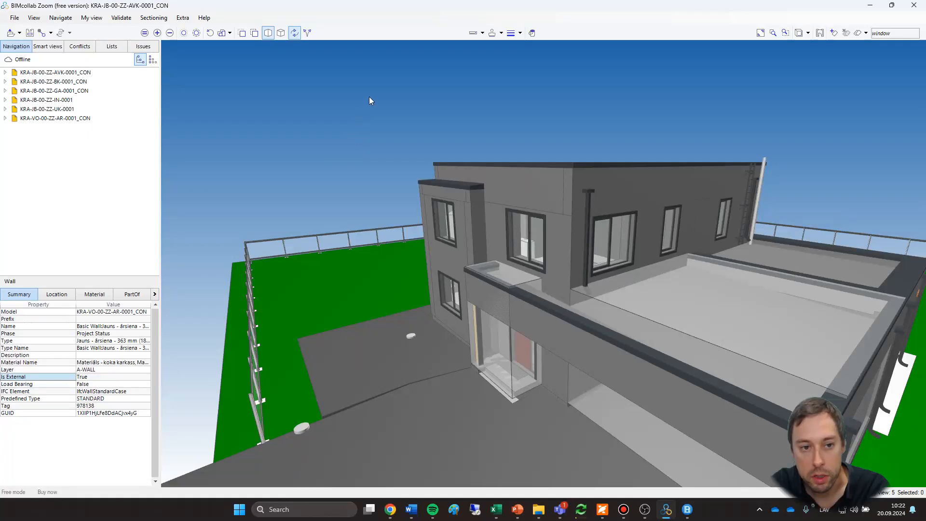
drag(418, 85, 537, 95)
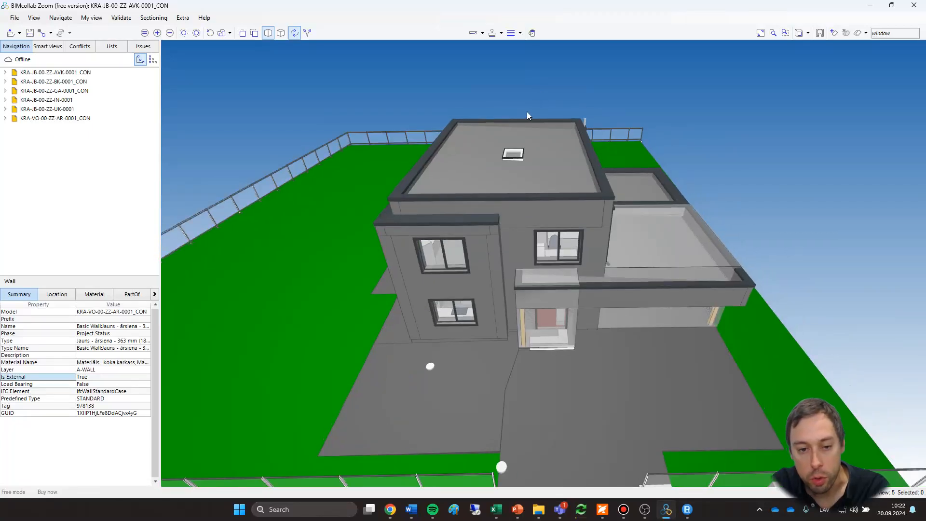
scroll(532, 196, down, 5)
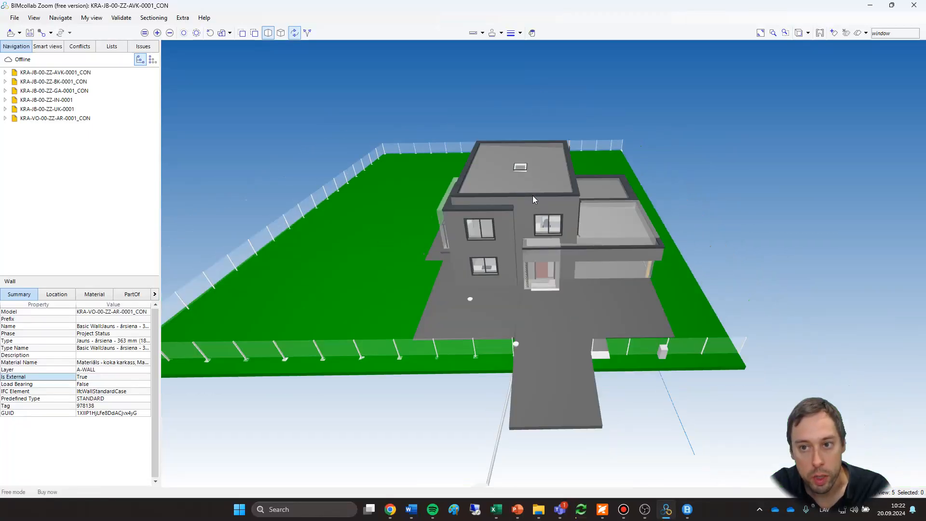
Switch the view to orthographic projection and examine the house from above and its red entrance door up close.
scroll(533, 198, up, 5)
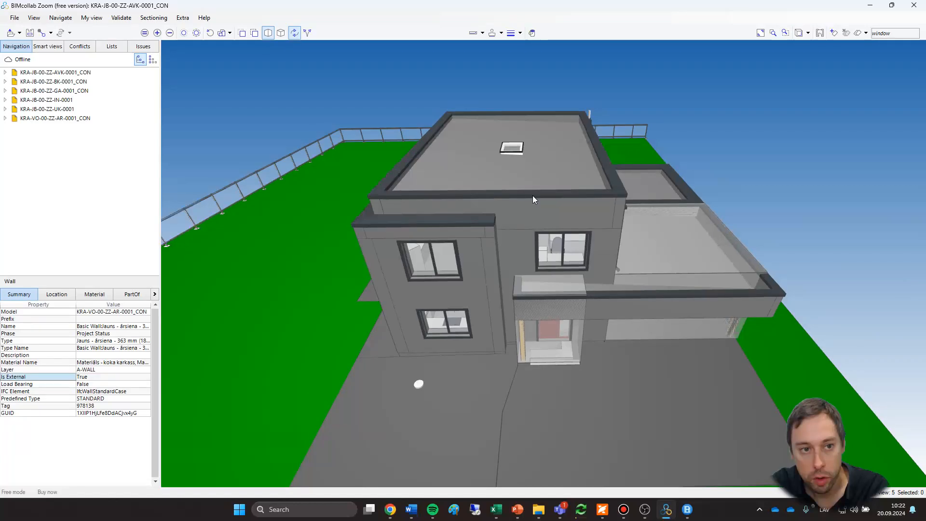
scroll(532, 194, down, 3)
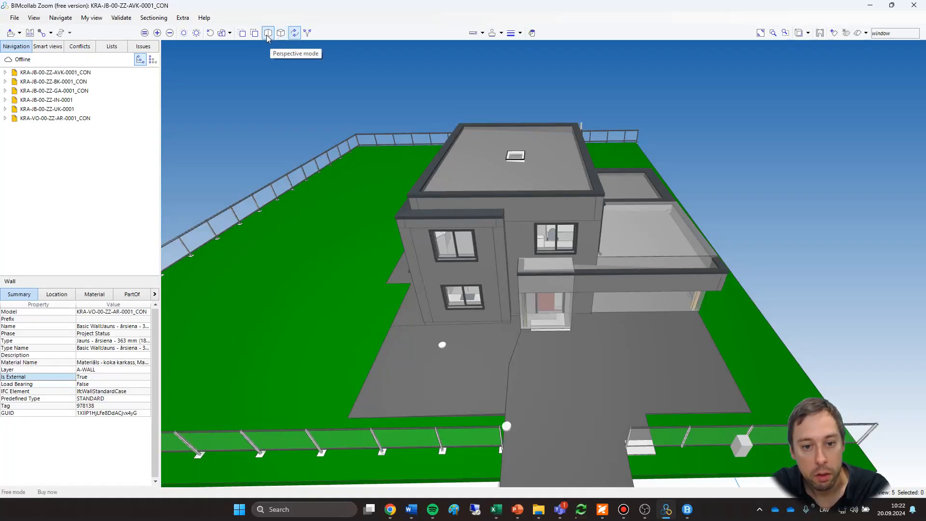
drag(332, 140, 316, 151)
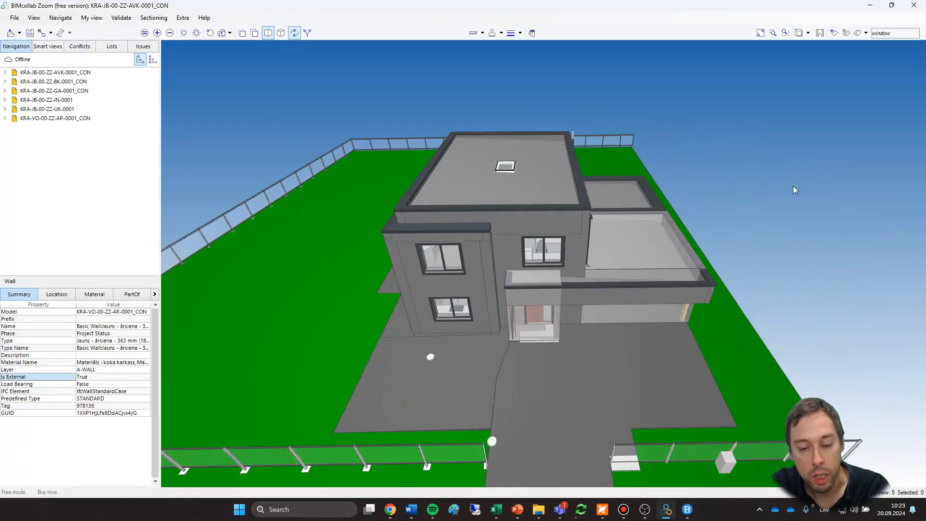
click(281, 33)
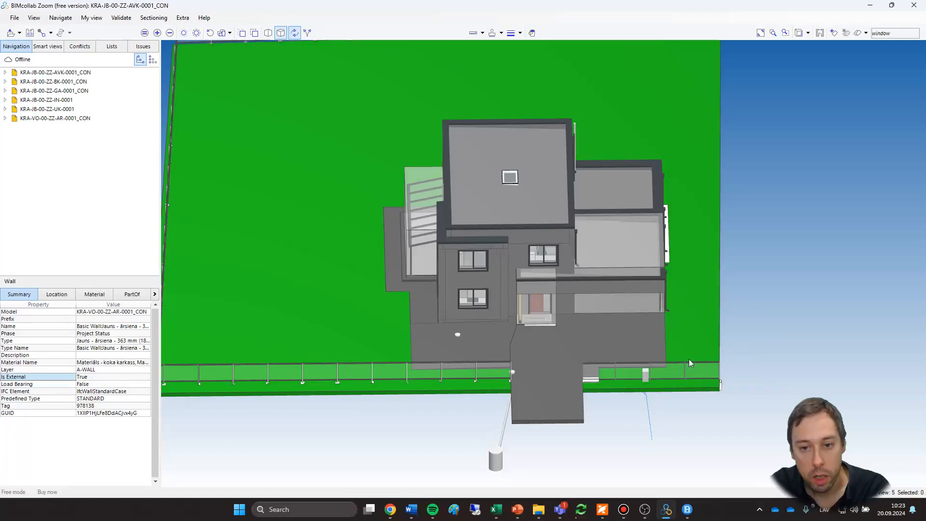
drag(639, 458, 623, 444)
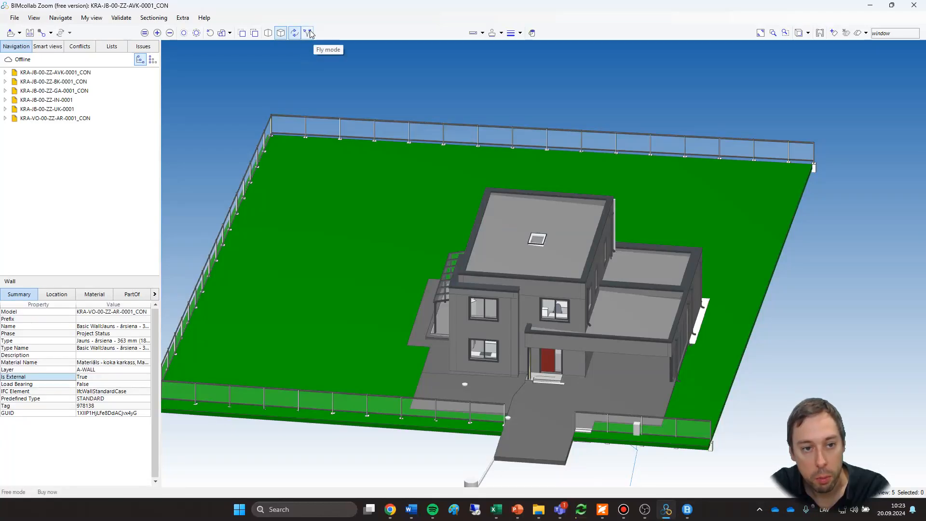
scroll(548, 404, down, 5)
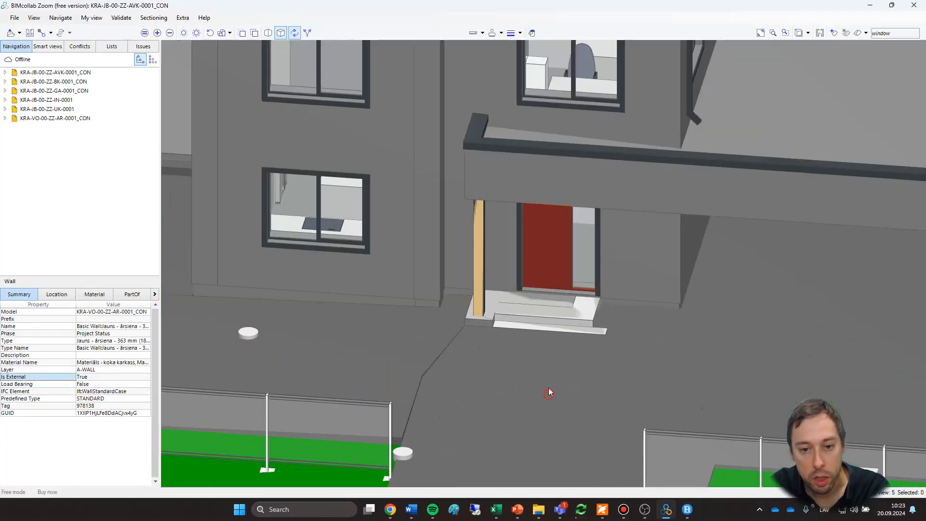
scroll(548, 389, down, 10)
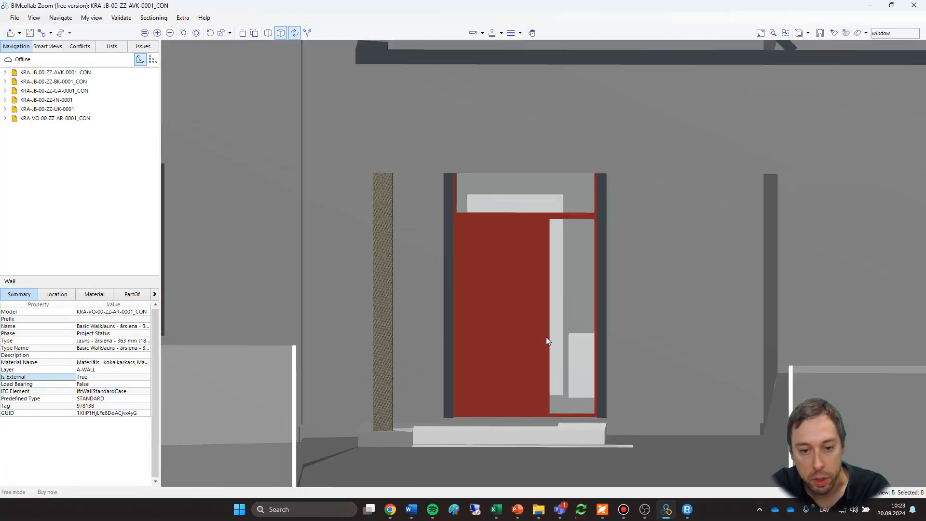
scroll(546, 340, down, 8)
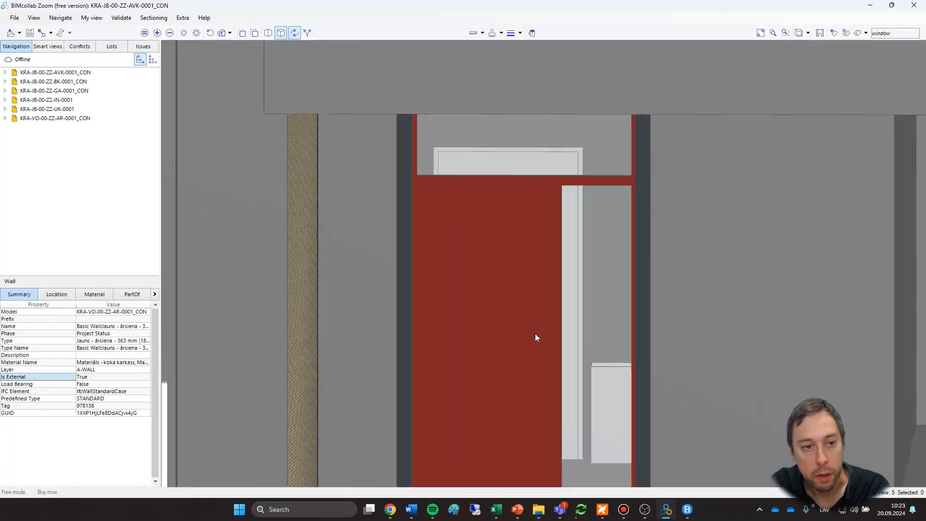
scroll(534, 333, up, 2)
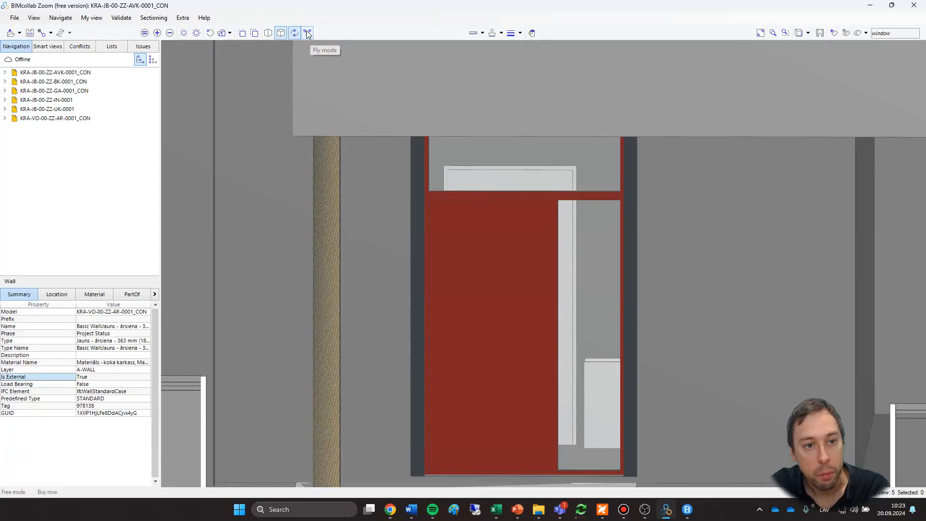
Switch to fly mode and move inside the house to the office room with the desk and window.
click(307, 33)
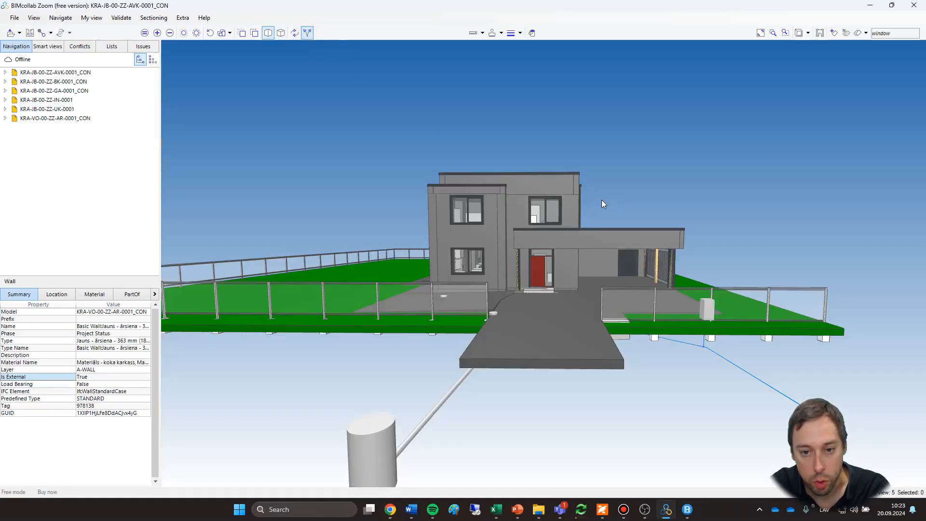
mouse_move(603, 201)
mouse_down()
mouse_move(578, 222)
mouse_move(543, 178)
mouse_move(627, 193)
mouse_move(592, 210)
mouse_up()
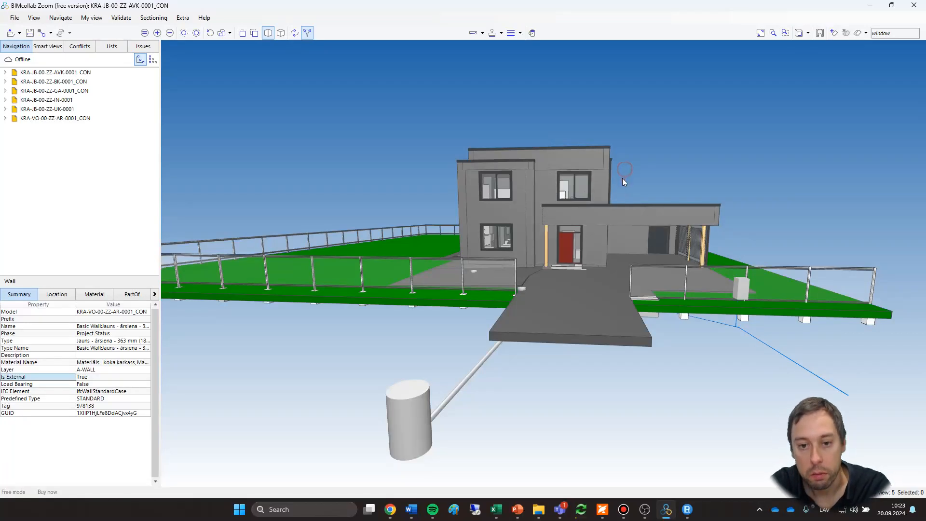
drag(620, 180, 597, 287)
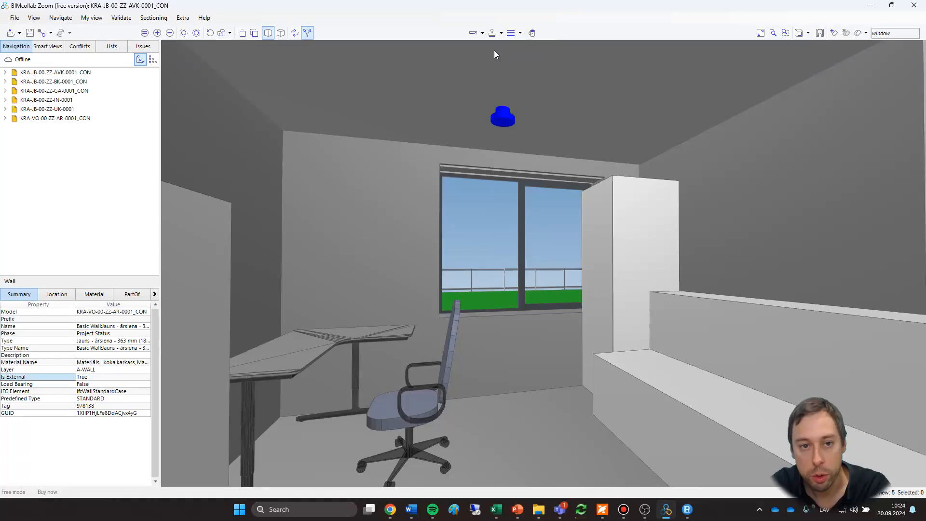
Dimension the width of the office window opening along its upper edge.
click(474, 34)
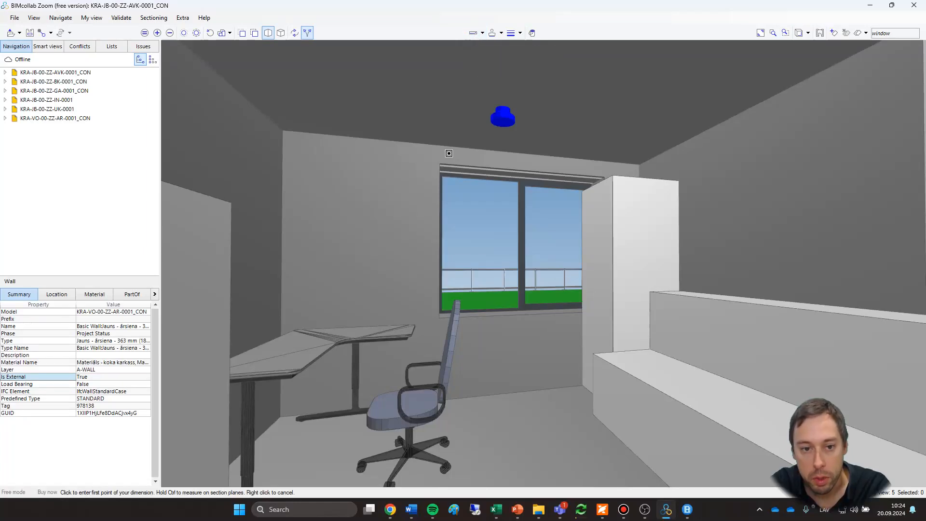
click(482, 34)
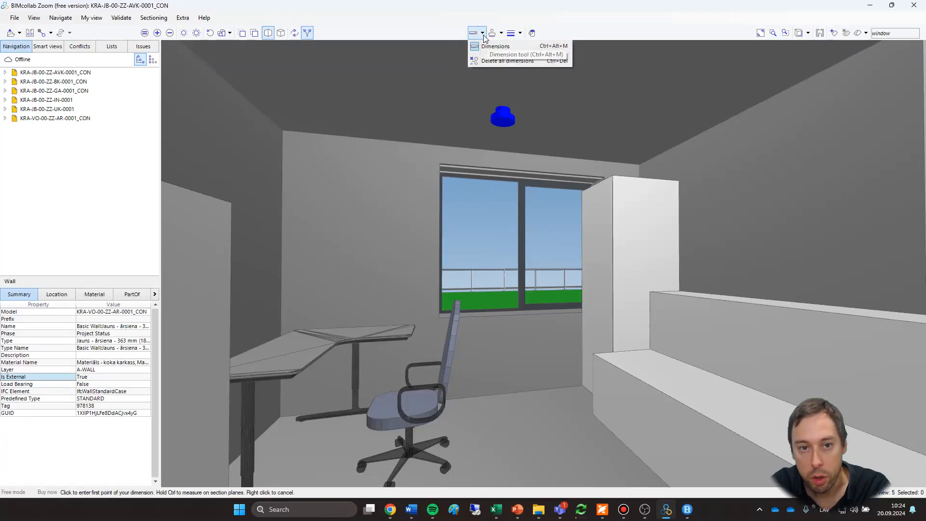
click(483, 32)
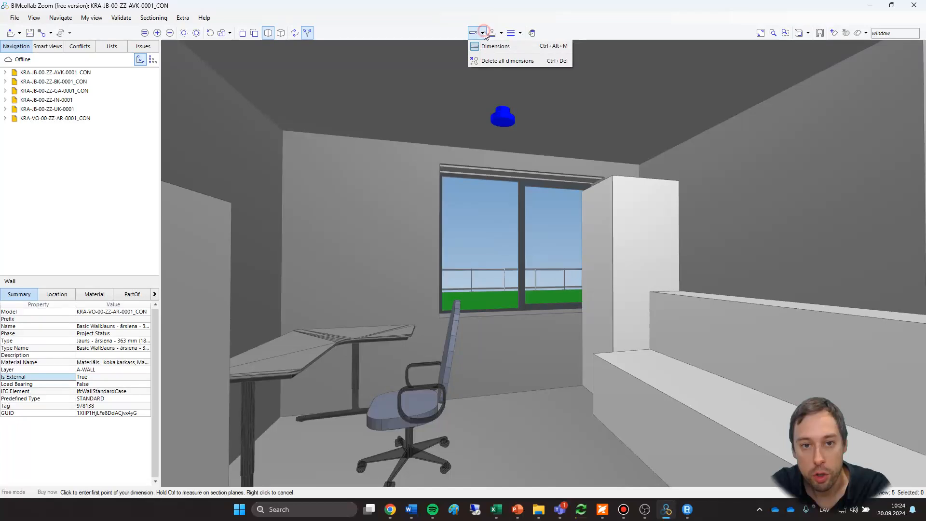
click(498, 46)
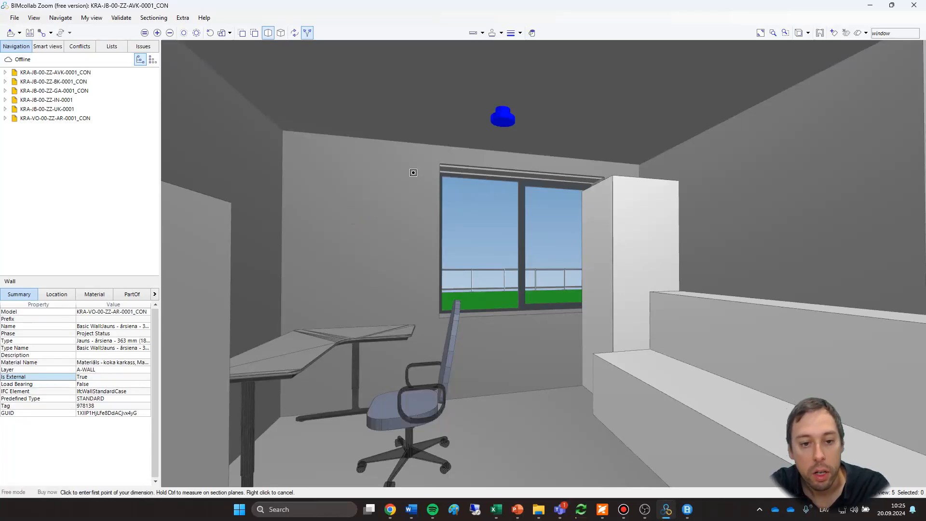
click(606, 176)
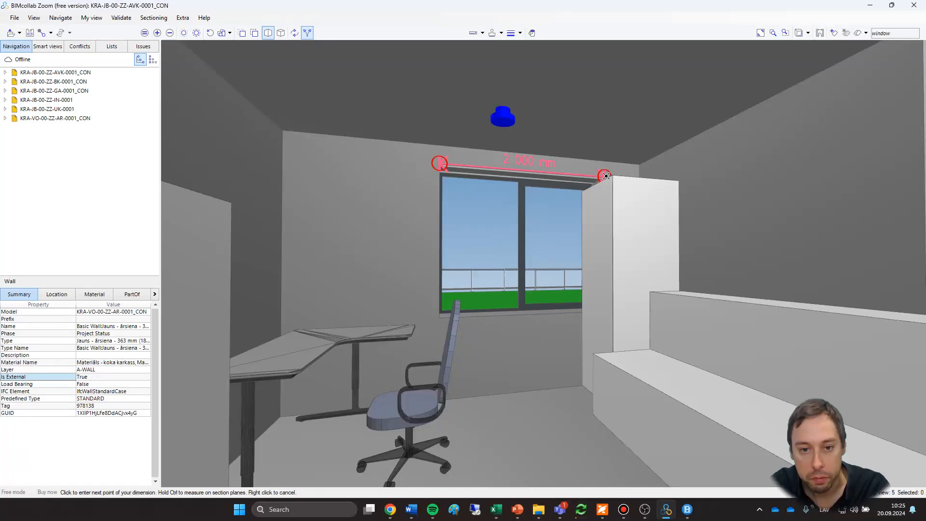
click(606, 176)
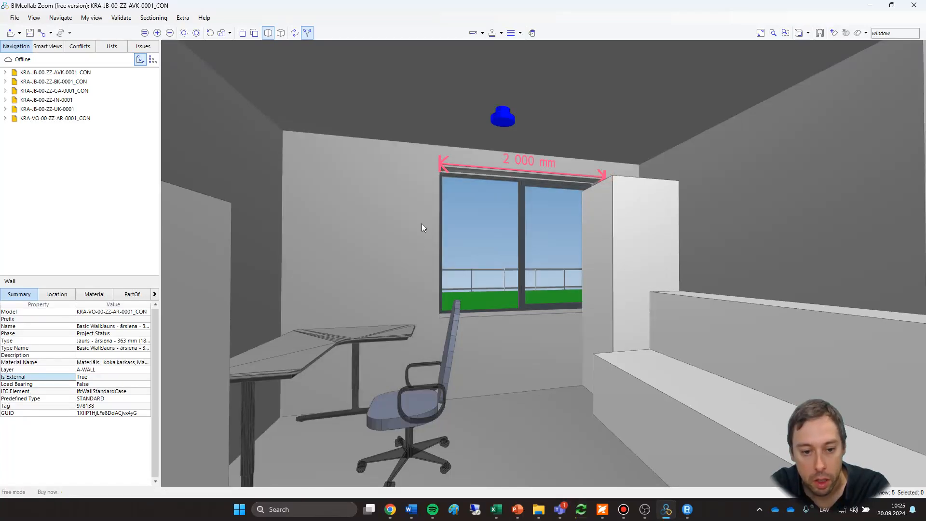
Dimension the height of the window opening from its lower left corner to its upper left corner, viewing it close up.
click(474, 34)
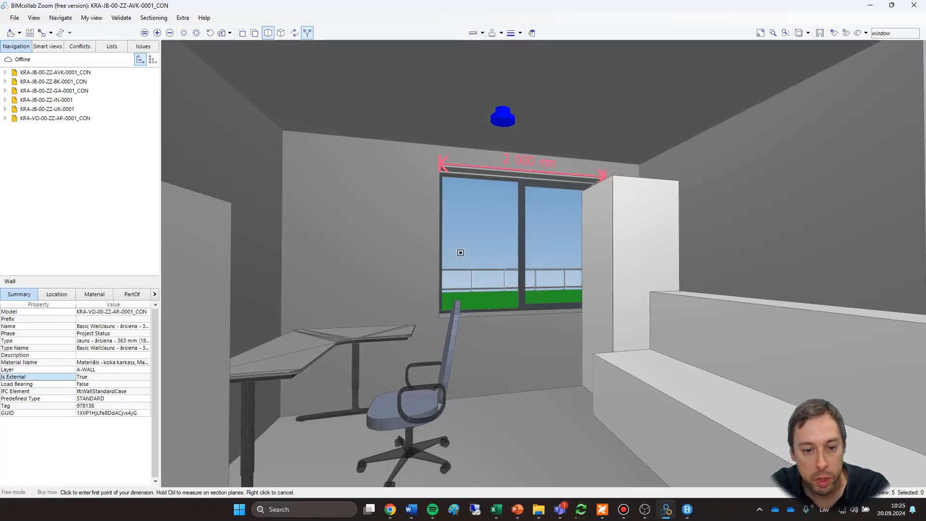
click(438, 316)
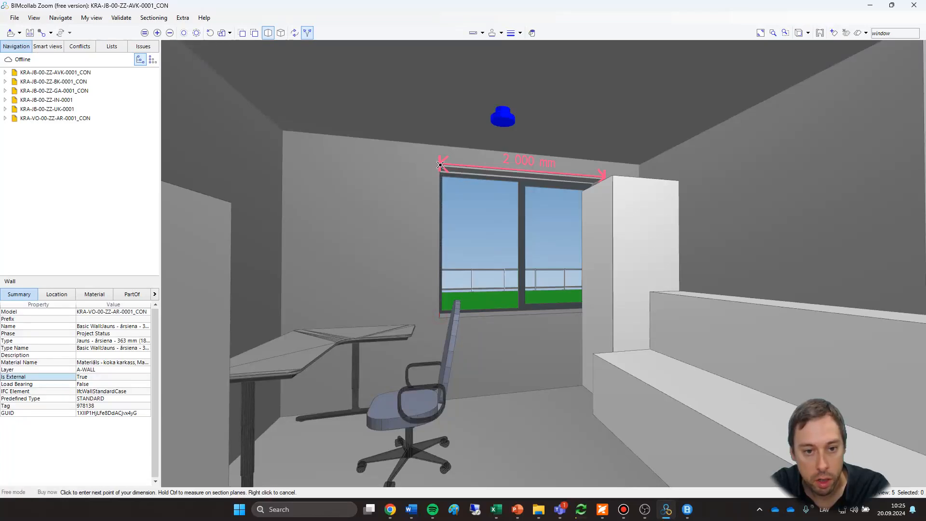
click(439, 165)
right_drag(270, 306, 442, 292)
scroll(581, 224, up, 3)
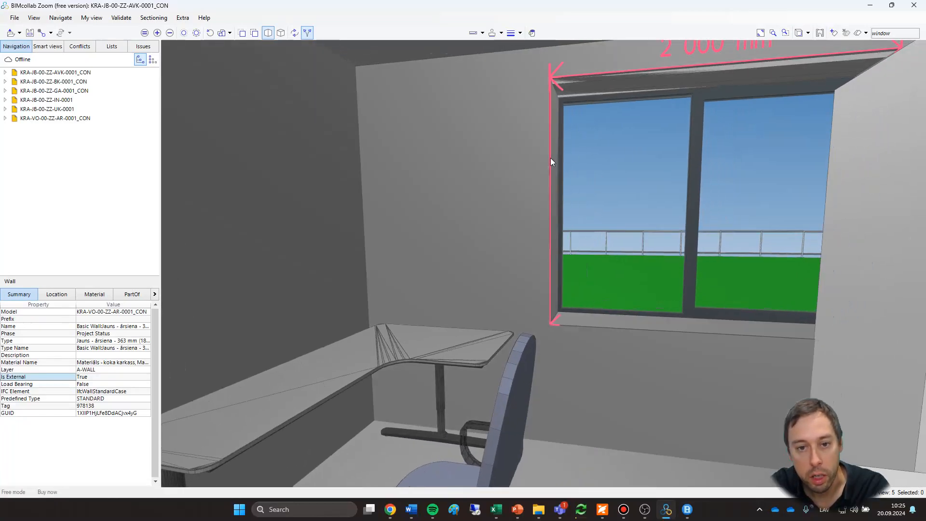
Delete only the vertical dimension beside the window.
click(551, 157)
right_click(551, 157)
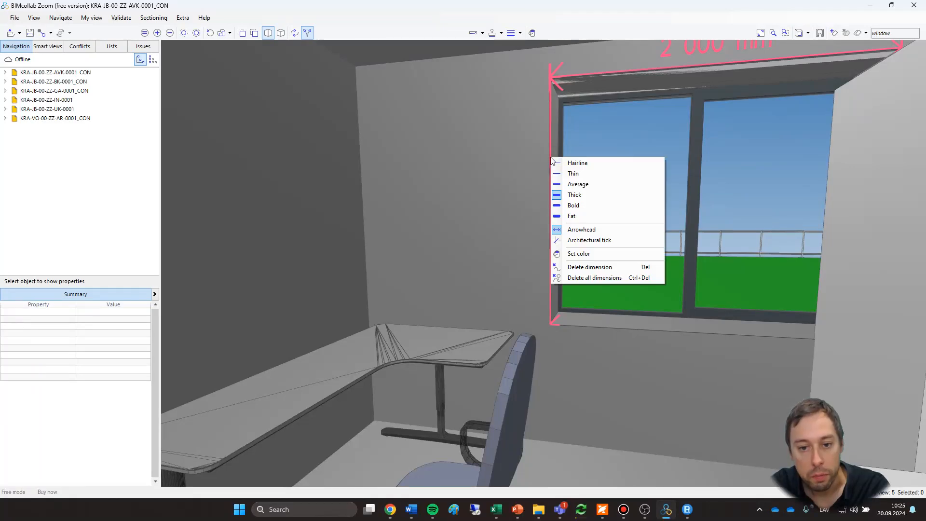
click(589, 267)
Dimension the window opening's height again along its left edge, starting at the sill corner.
click(471, 34)
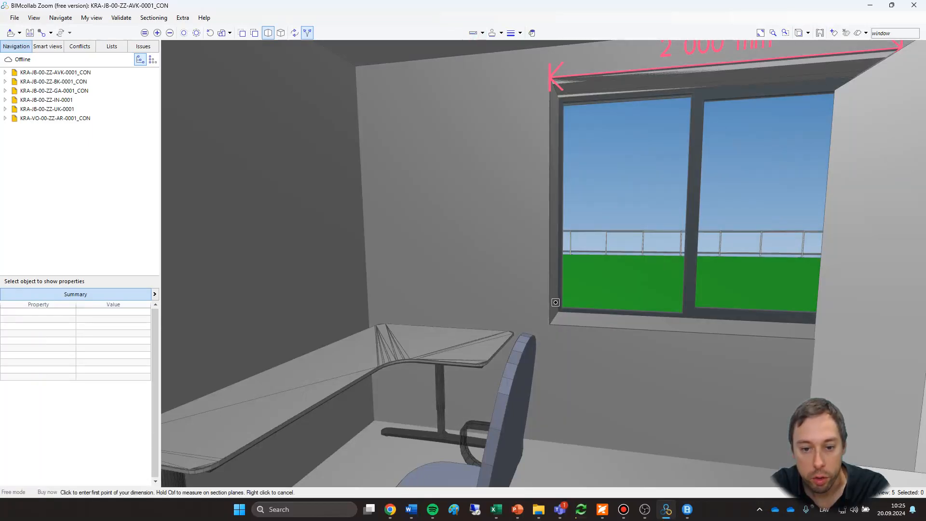
click(549, 324)
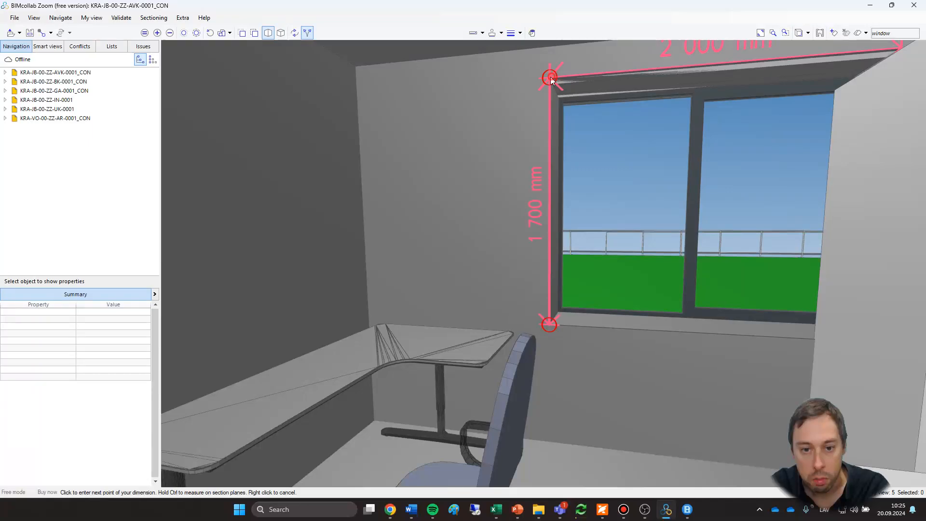
click(550, 79)
scroll(561, 258, down, 1)
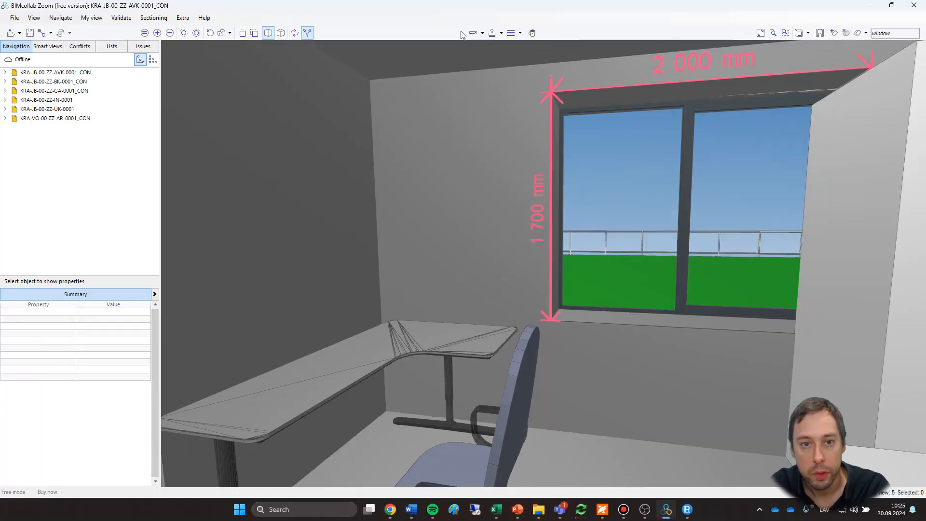
Draw an arrow annotation on the wall between the desk and window, with its head pointing down towards the desk corner.
click(482, 32)
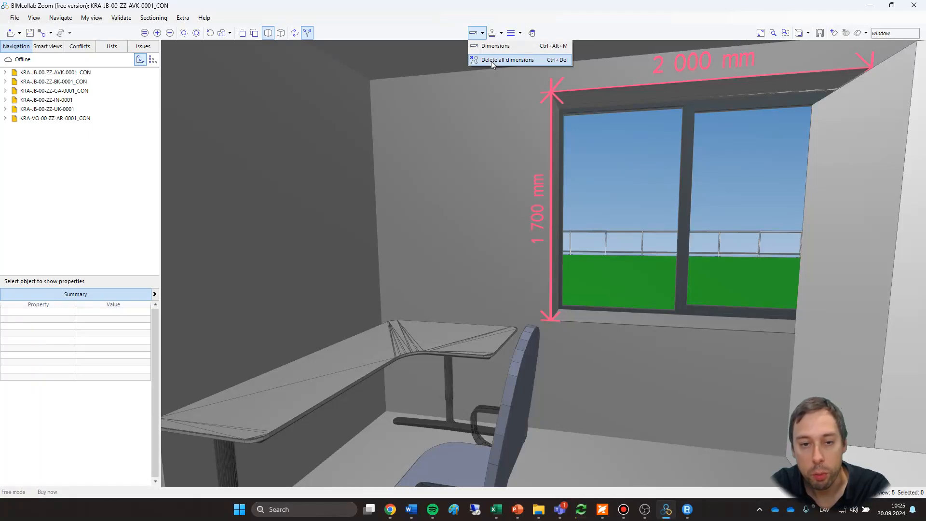
click(497, 36)
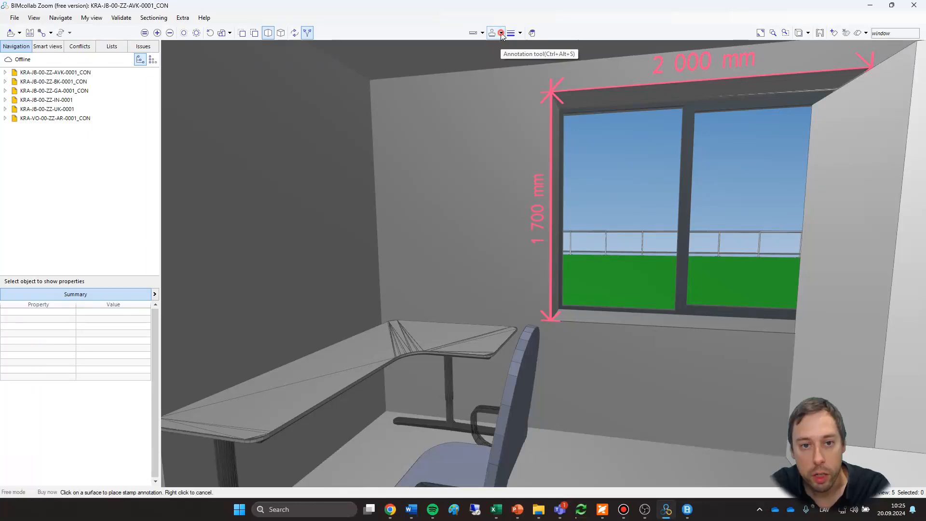
click(501, 34)
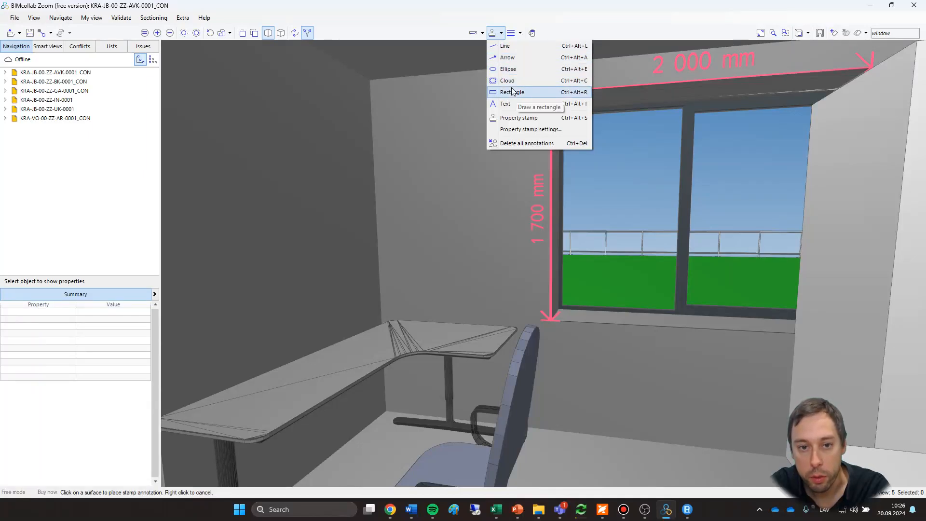
click(505, 57)
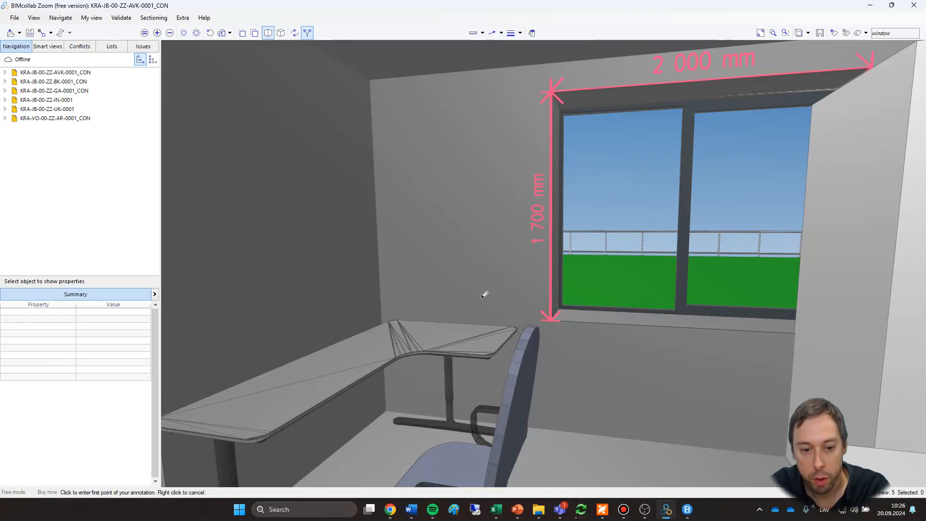
click(422, 301)
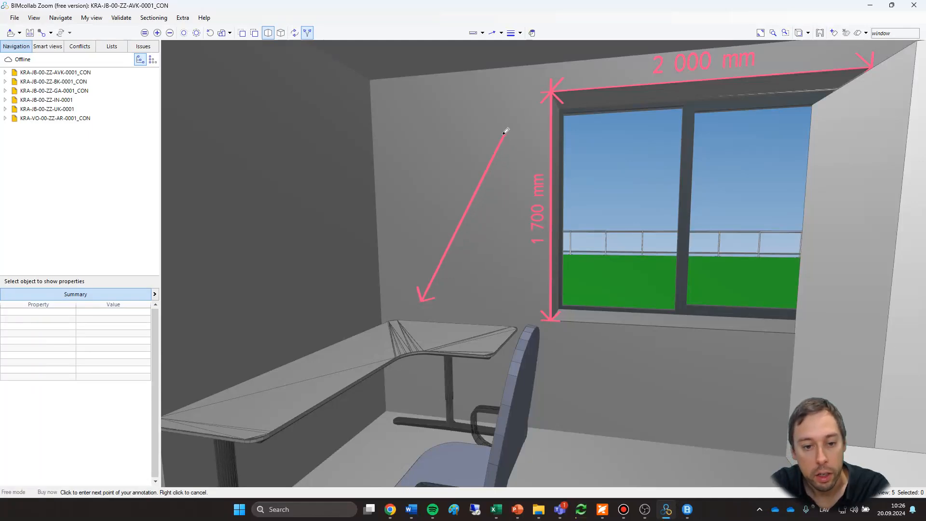
click(505, 131)
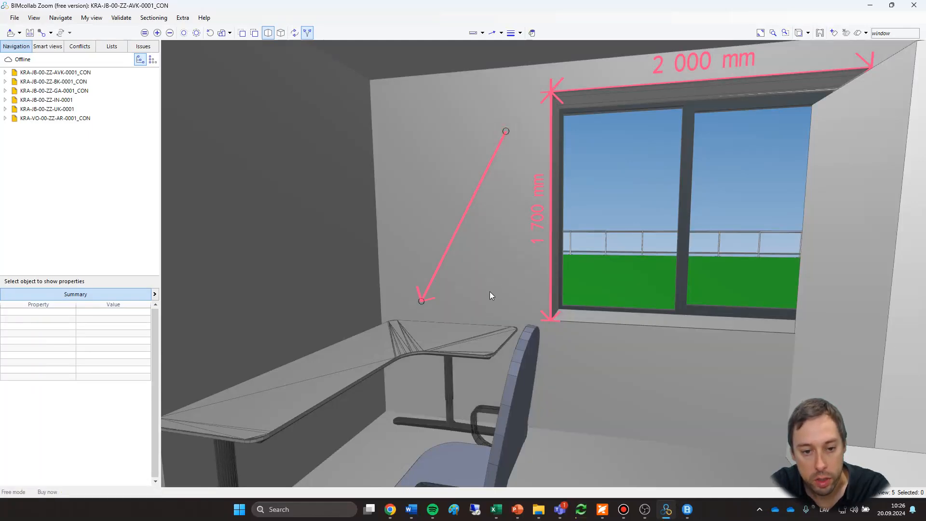
Draw a second arrow annotation from the wall behind the desk, with its head on the desktop.
middle_drag(493, 295, 525, 331)
middle_drag(497, 312, 470, 256)
scroll(485, 248, down, 2)
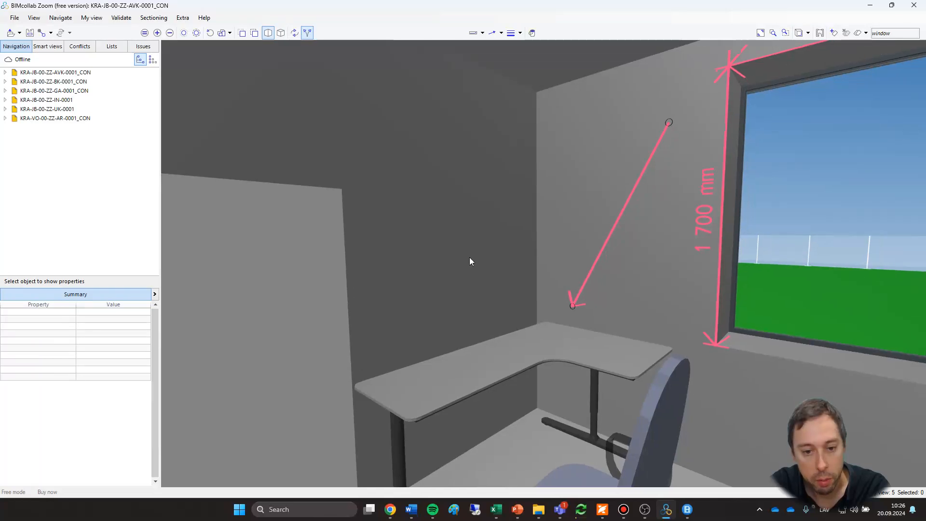
click(502, 33)
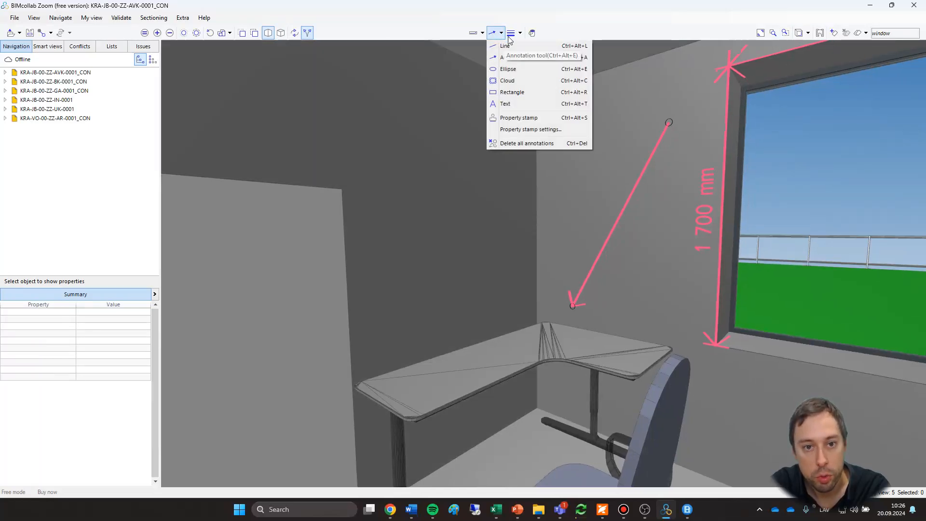
click(512, 57)
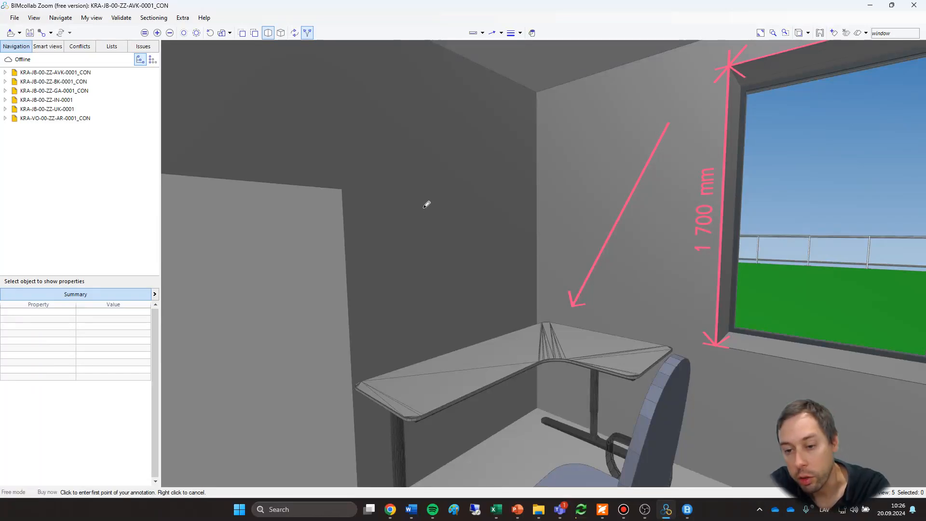
click(486, 352)
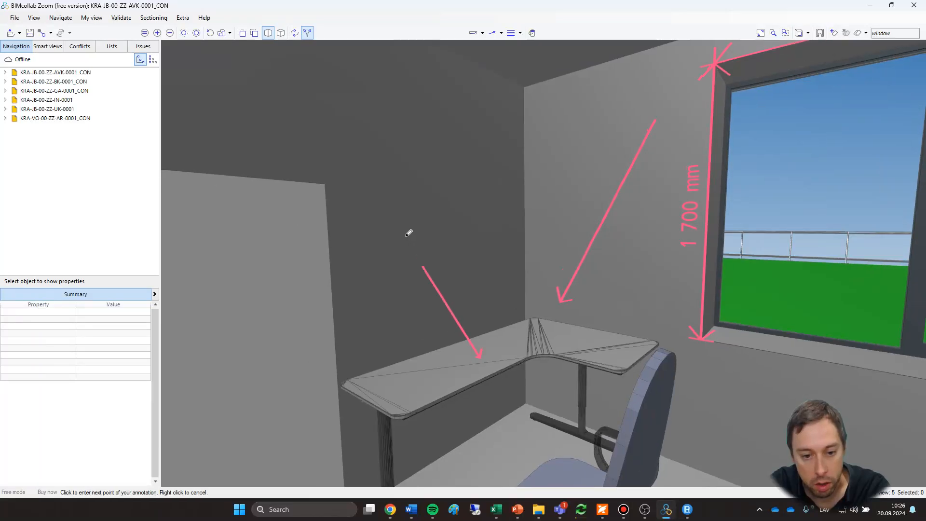
click(385, 191)
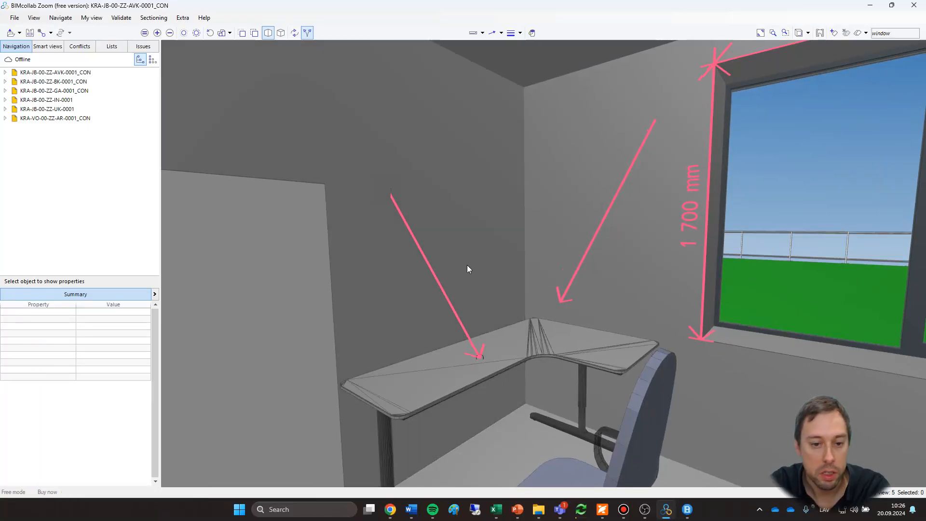
click(484, 267)
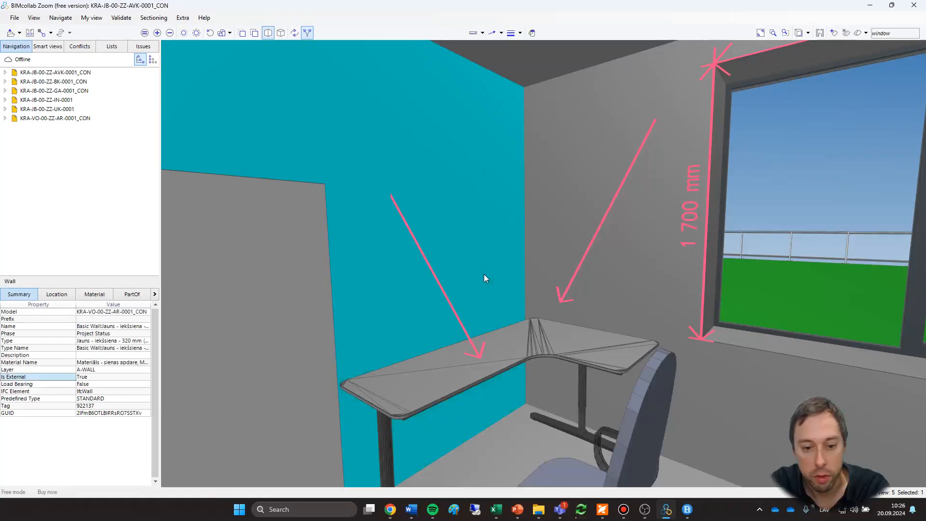
key(Escape)
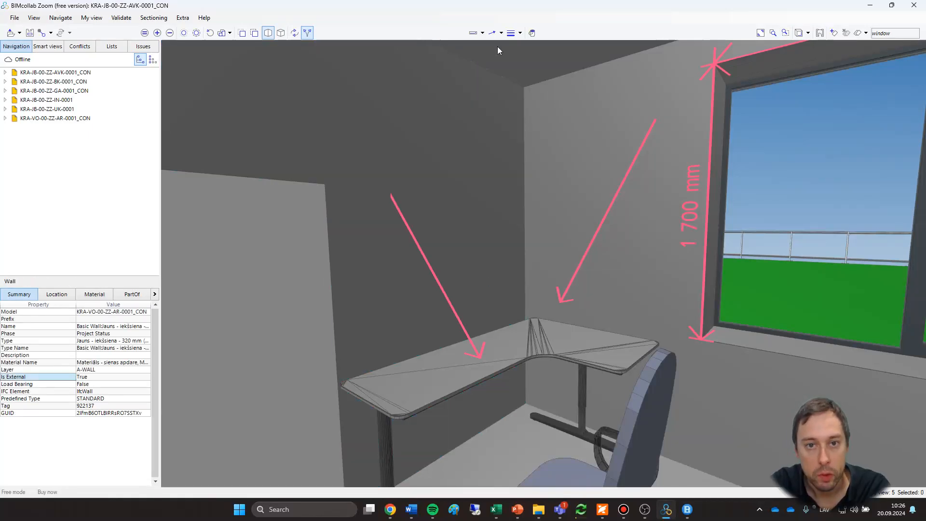
Review the property stamp settings and keep Name on line 1, Type on line 2 and None on line 3.
click(502, 33)
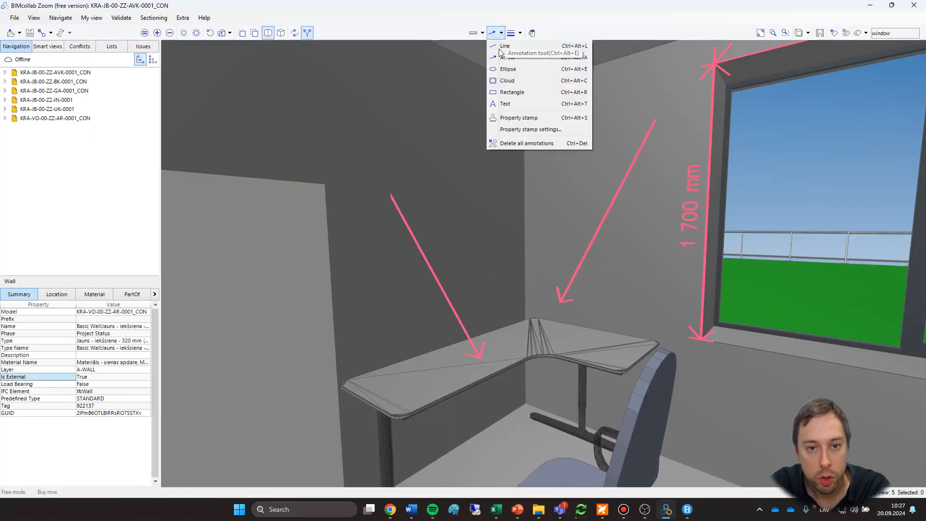
click(525, 130)
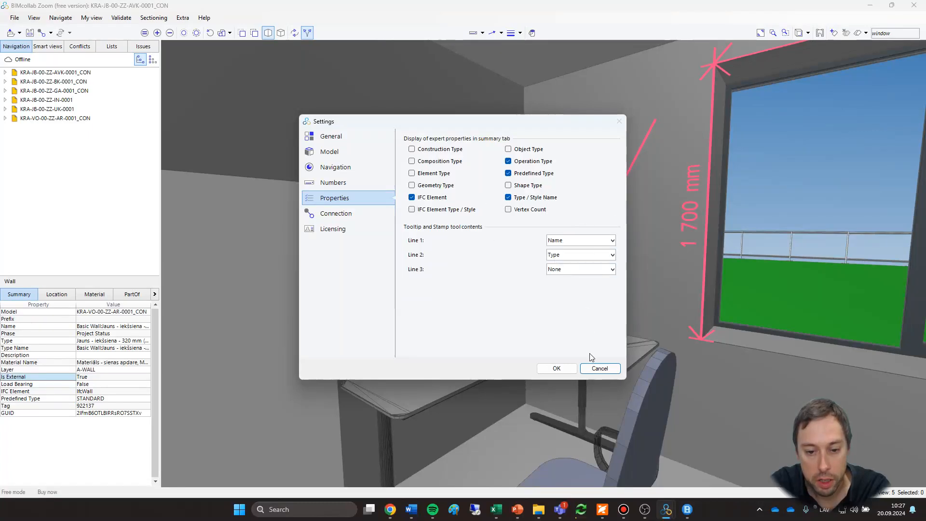
click(556, 368)
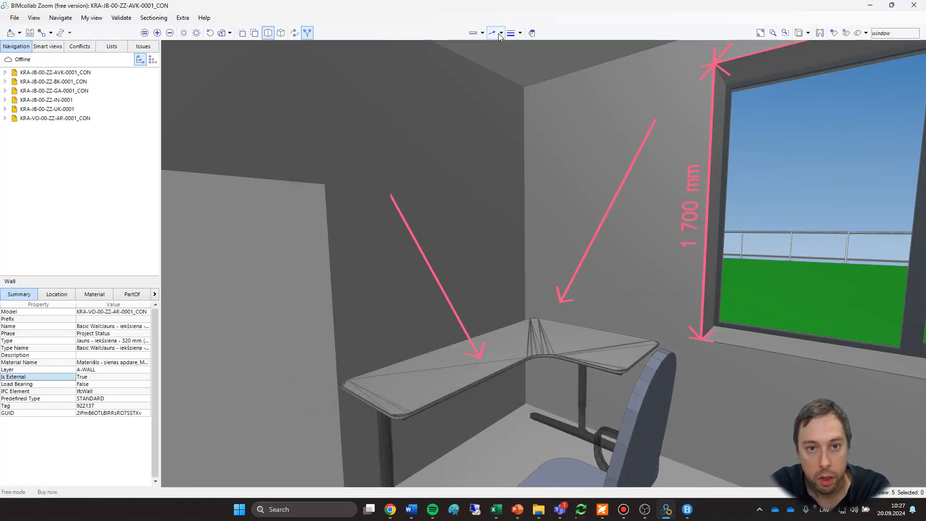
Place a property stamp on the wall above the desk and shift it away from the room corner.
click(500, 33)
click(520, 119)
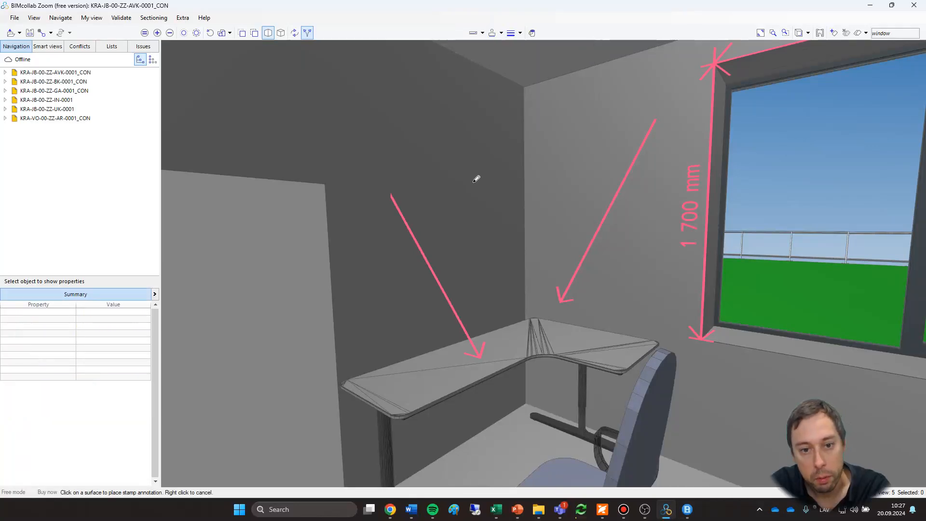
click(390, 134)
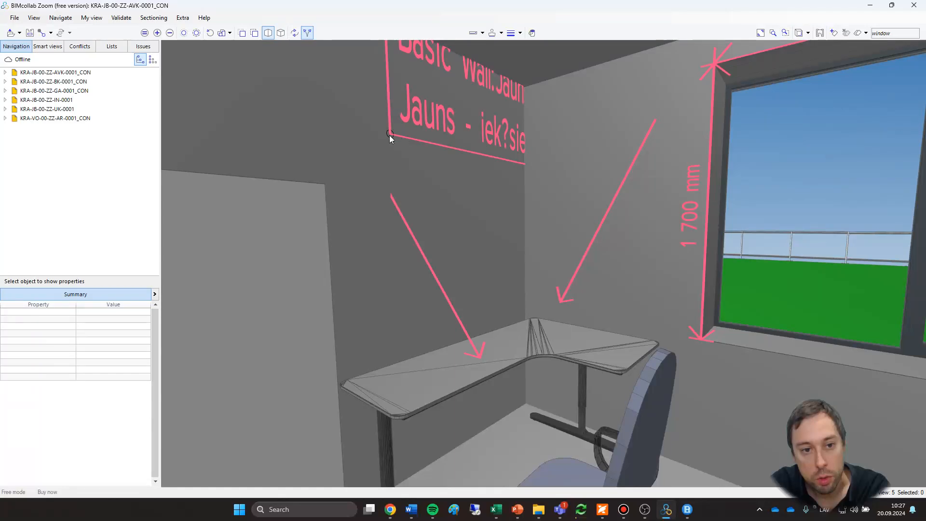
drag(390, 135, 352, 222)
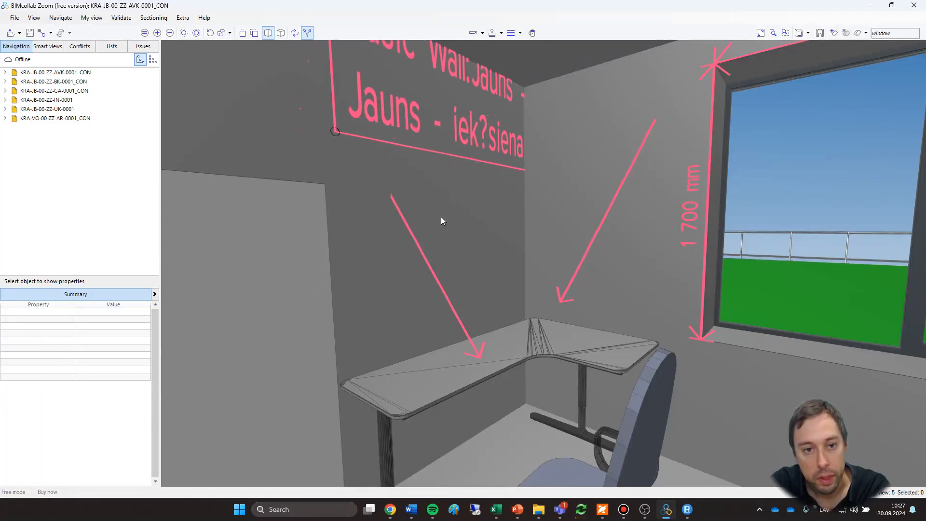
click(470, 152)
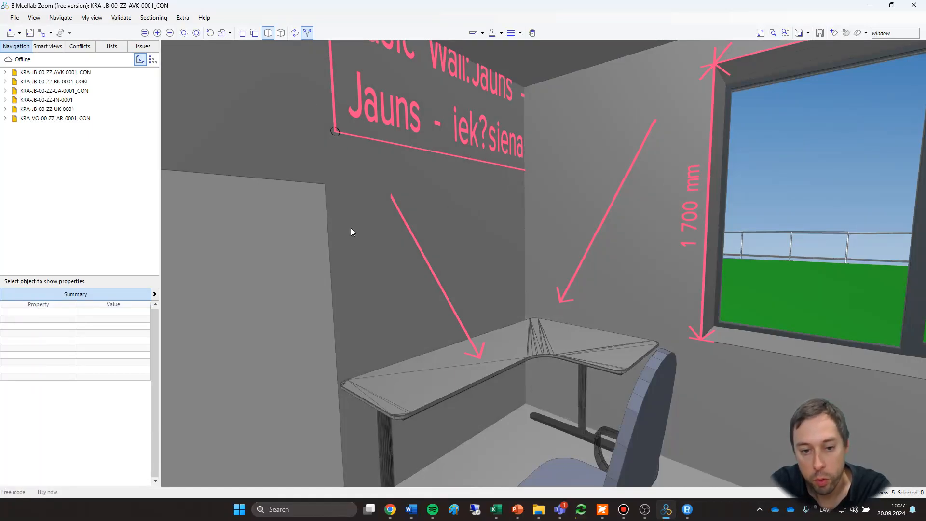
mouse_move(353, 225)
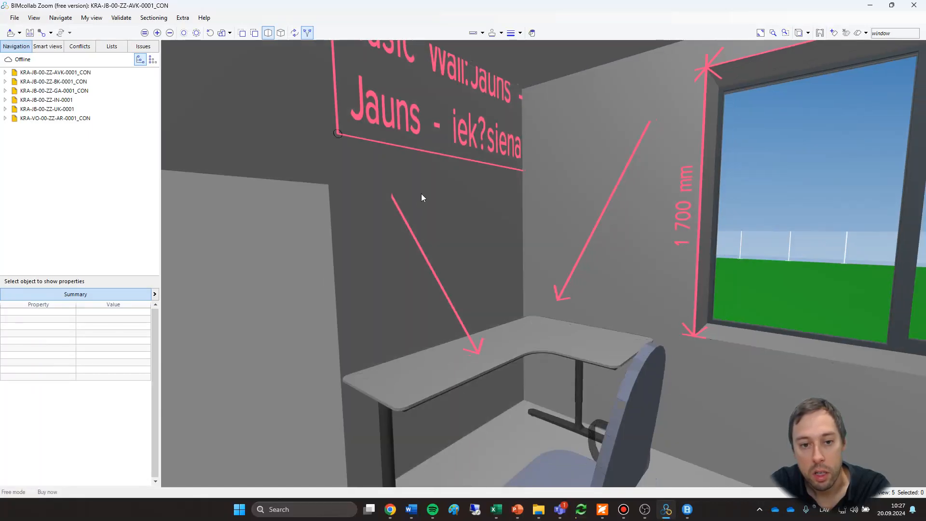
drag(421, 196, 427, 369)
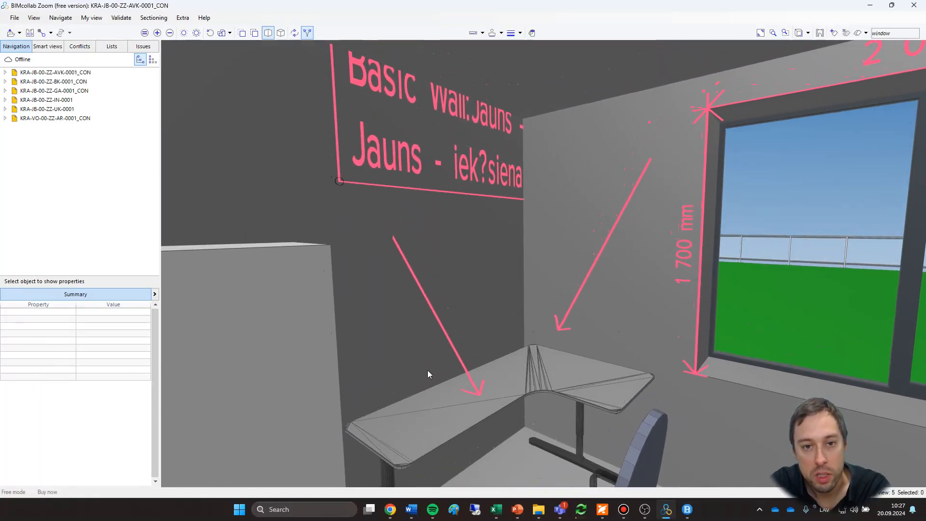
Delete all annotations at once, keeping the window dimensions.
click(520, 33)
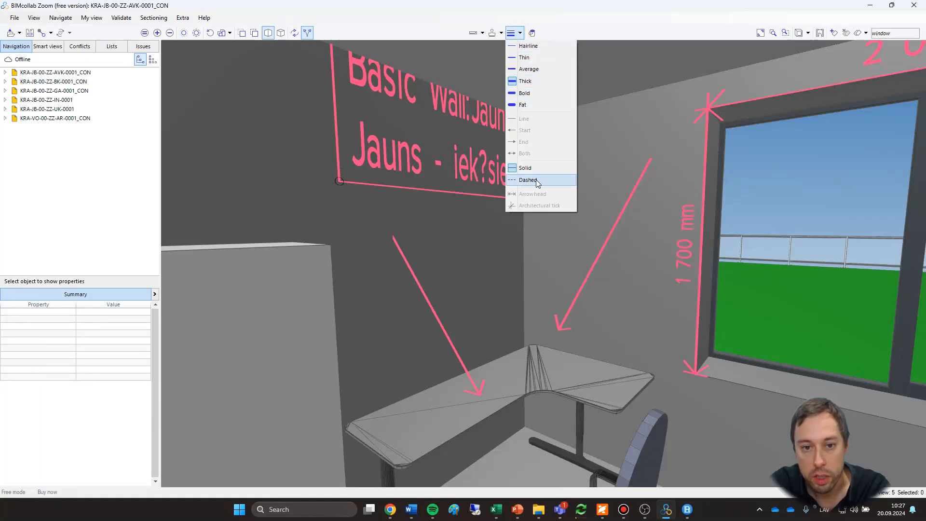
click(554, 26)
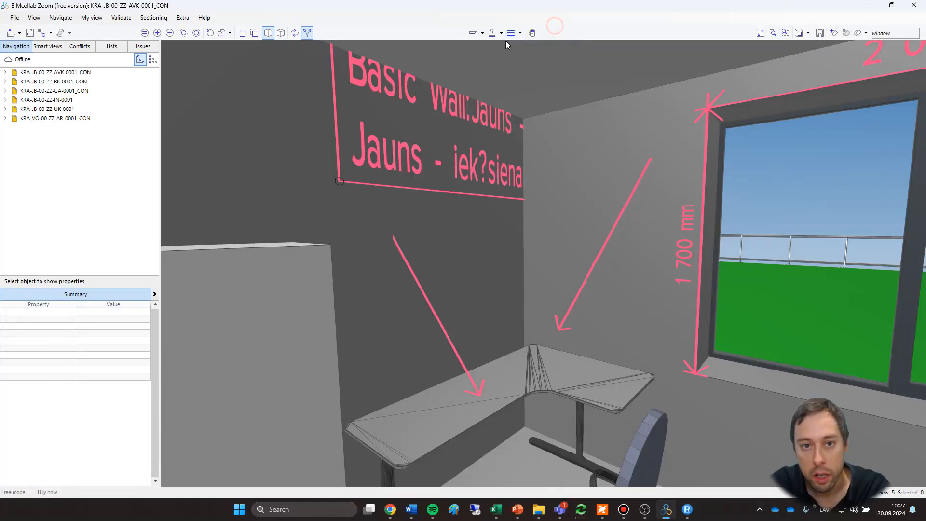
click(502, 33)
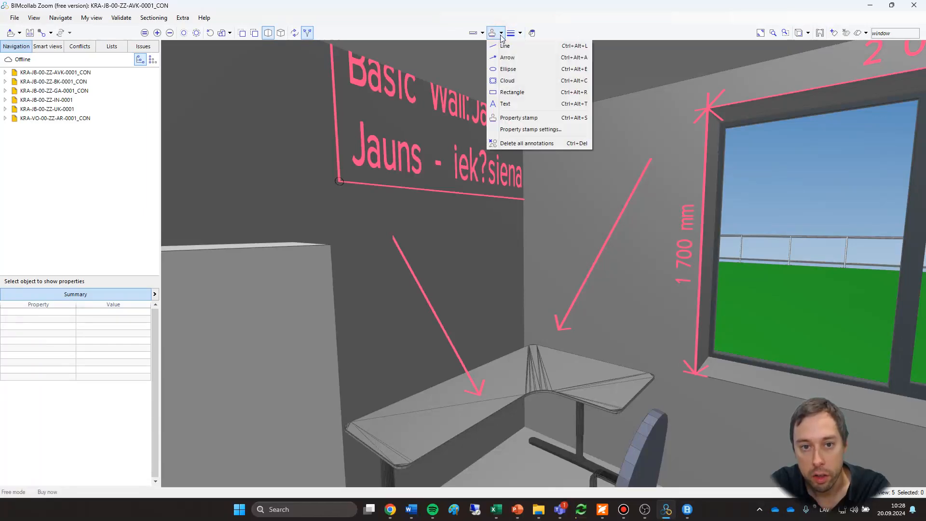
click(542, 143)
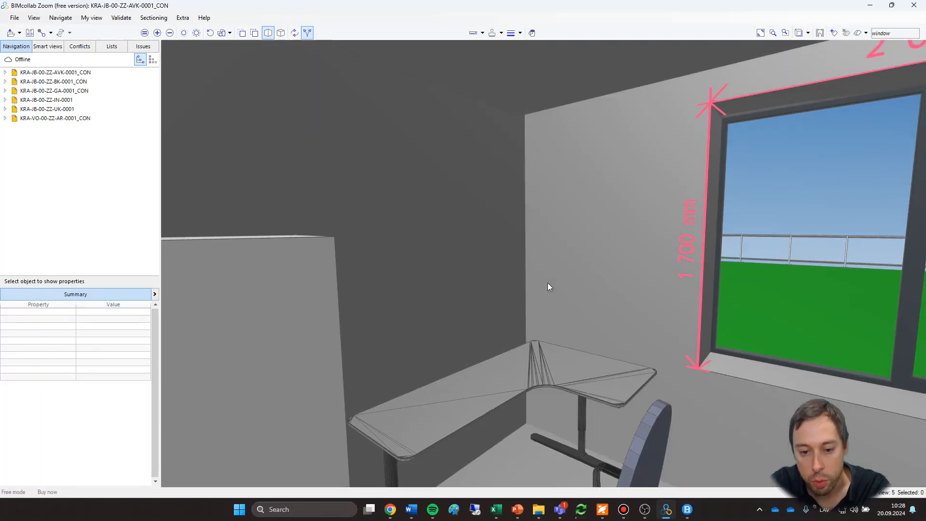
Switch from fly mode to orbit navigation and colour the corner desk yellow.
scroll(548, 282, down, 2)
click(294, 33)
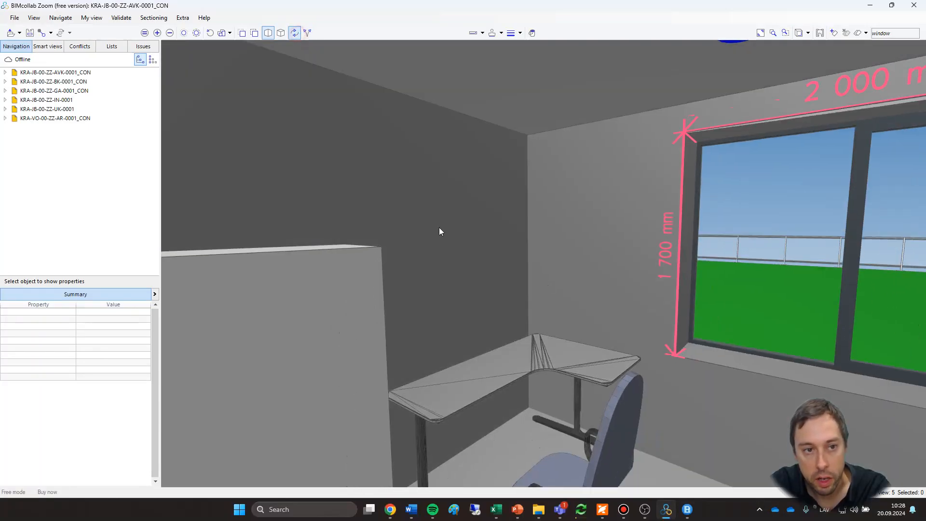
click(541, 373)
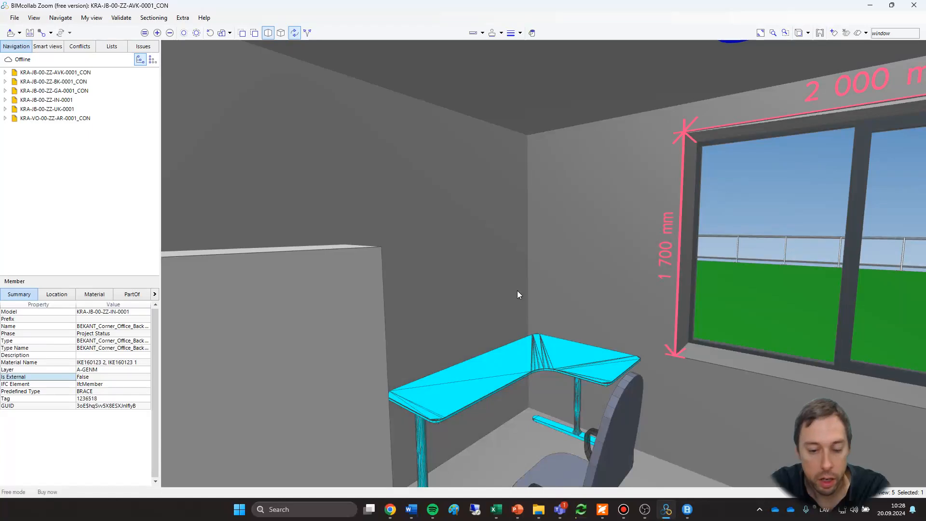
click(533, 33)
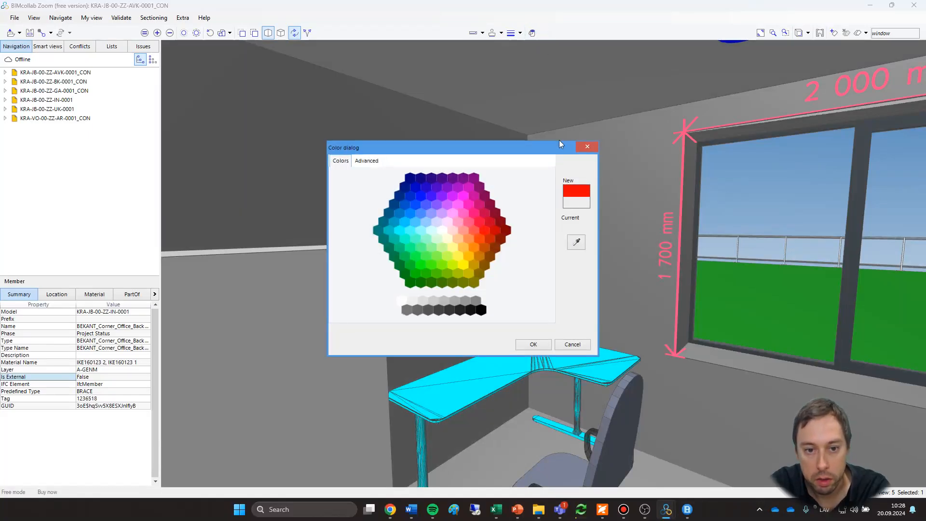
click(466, 264)
click(534, 344)
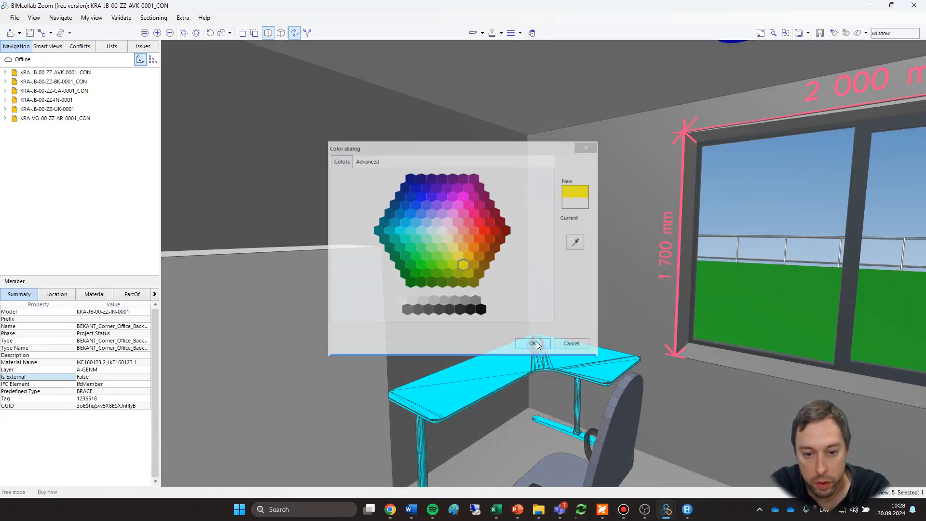
scroll(579, 271, down, 2)
drag(569, 247, 537, 256)
scroll(580, 273, down, 2)
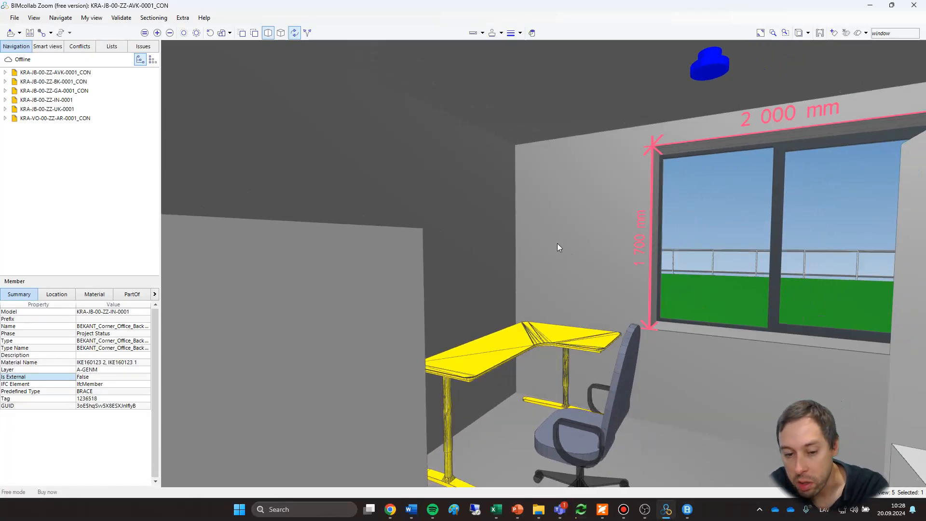
drag(592, 247, 493, 282)
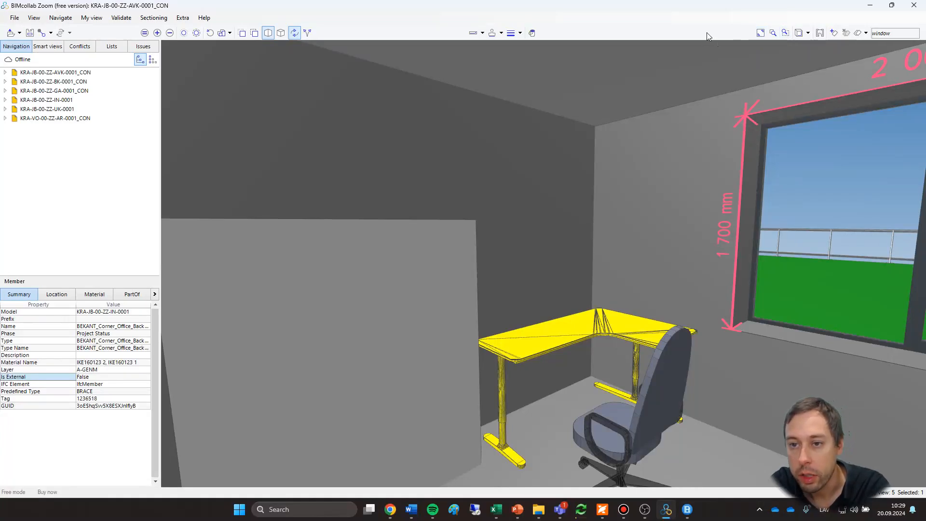
Fit the whole model in view, then select the entrance step slab and zoom to the selection.
click(760, 33)
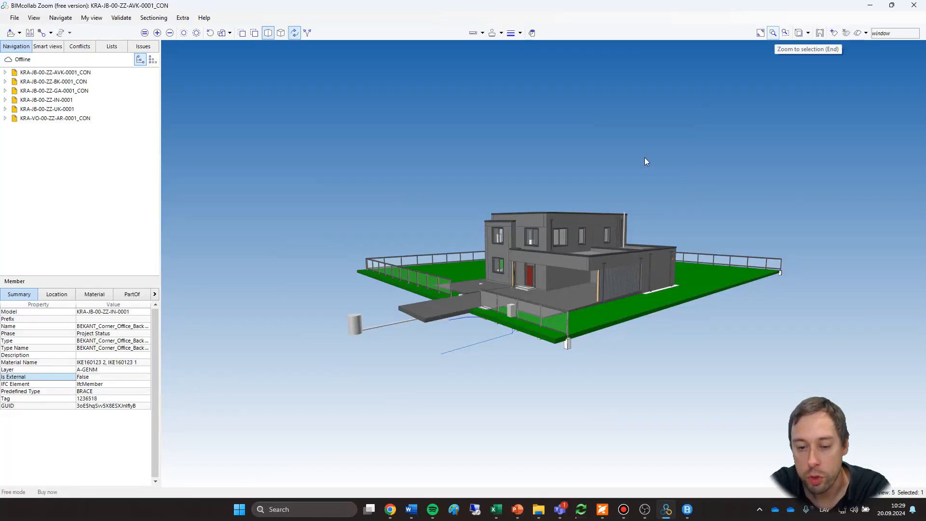
scroll(595, 240, up, 5)
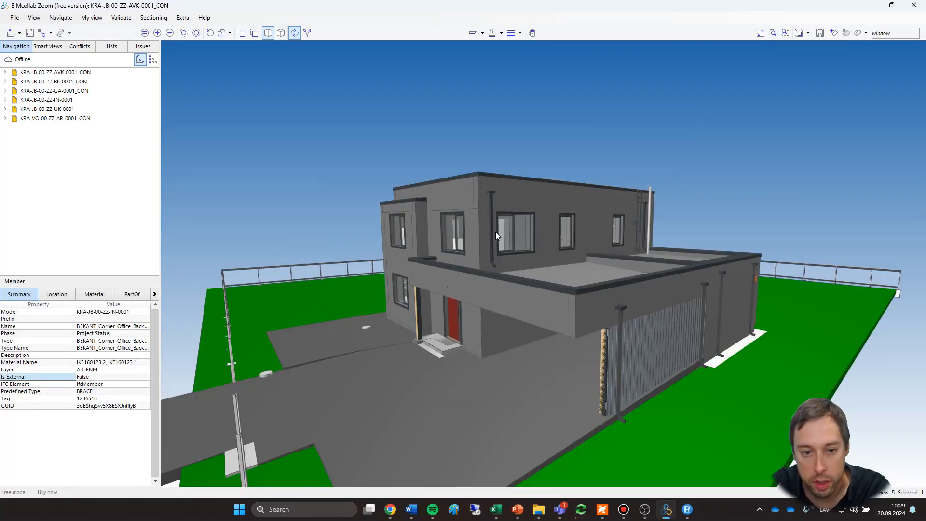
click(432, 345)
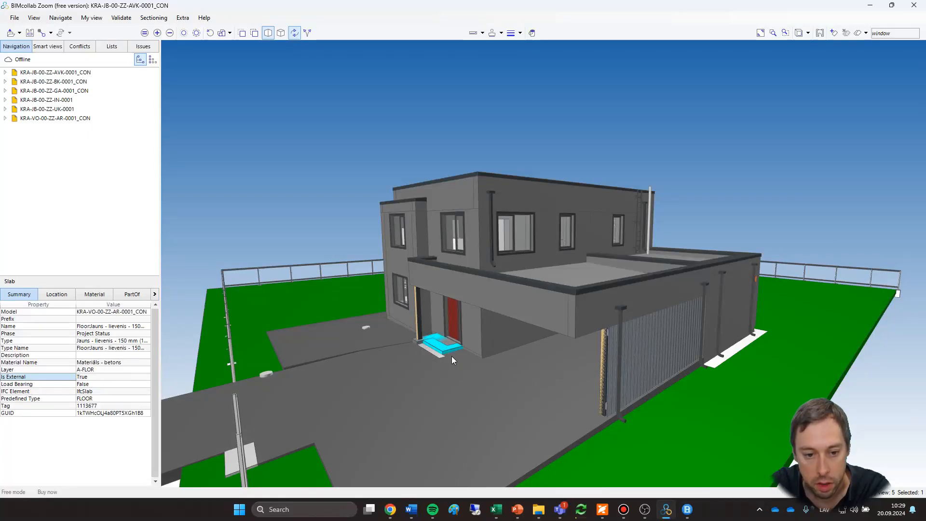
drag(451, 356, 598, 312)
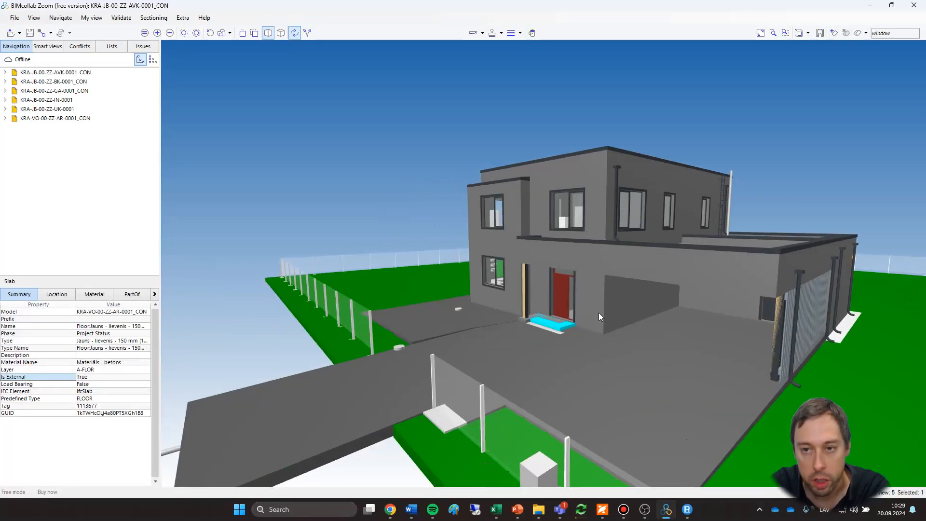
click(772, 32)
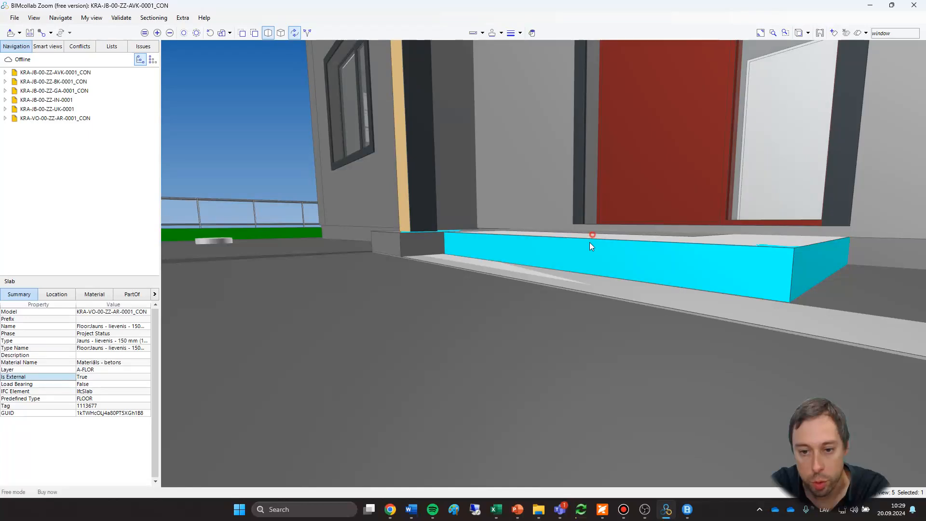
drag(591, 246, 581, 304)
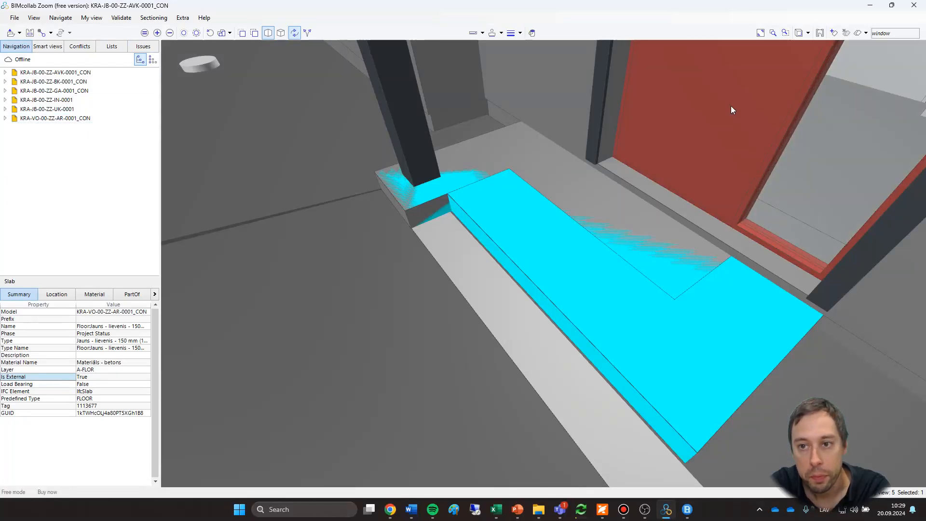
Zoom to an area framed around the house, then to a tighter area around the roof skylight.
scroll(697, 143, down, 5)
scroll(313, 381, down, 5)
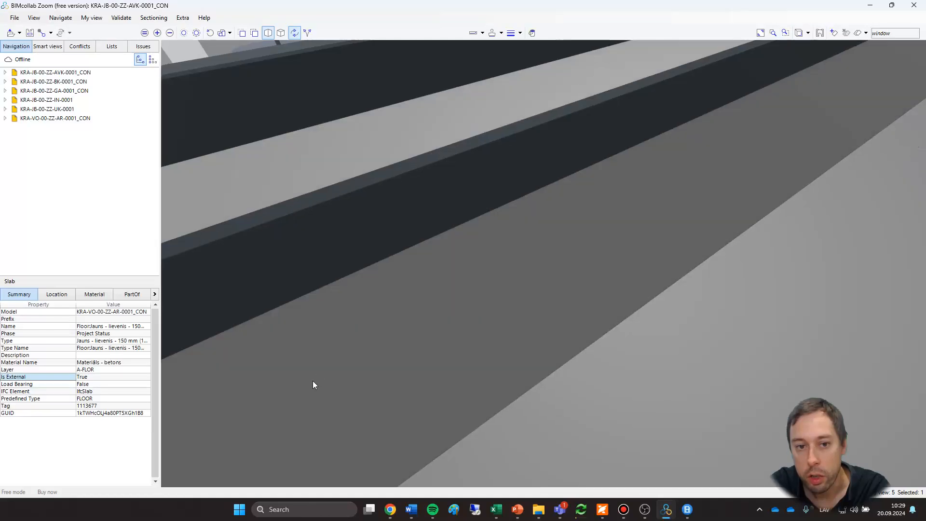
scroll(328, 362, down, 6)
middle_drag(328, 363, 502, 285)
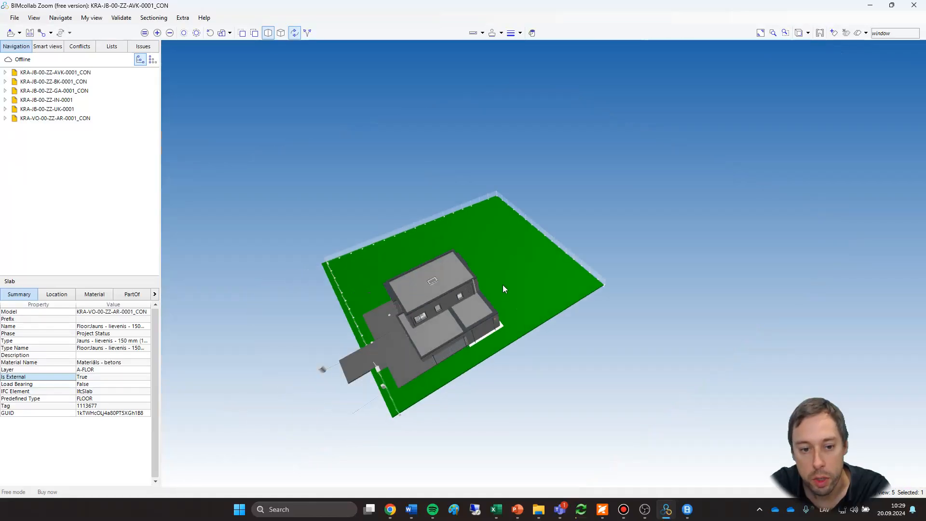
click(786, 33)
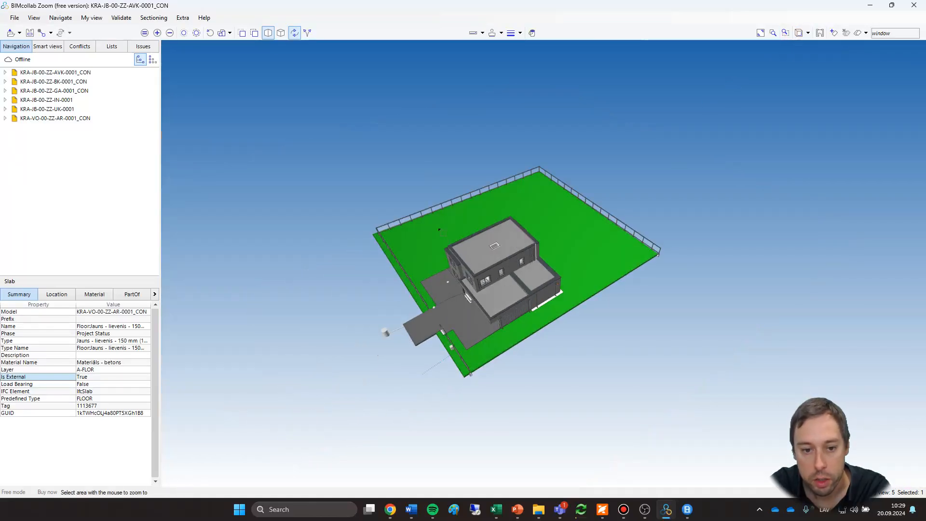
drag(441, 227, 533, 296)
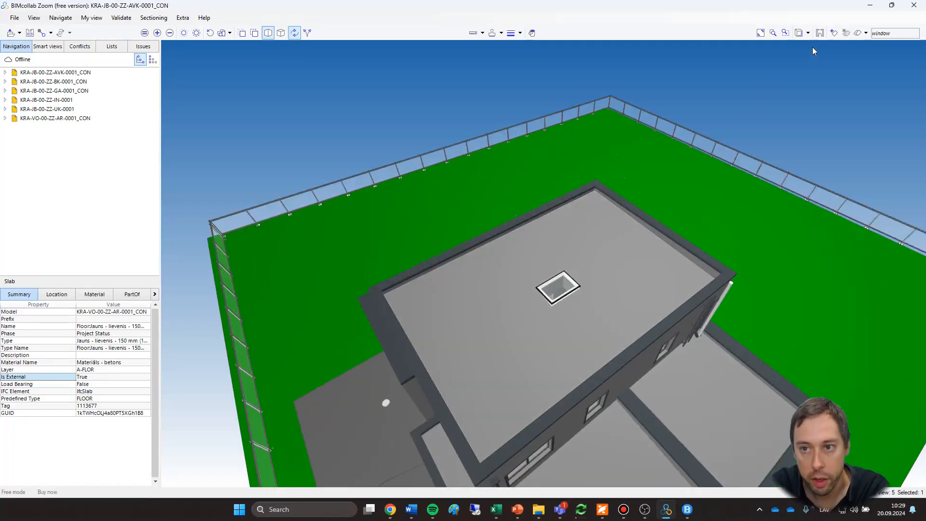
click(785, 33)
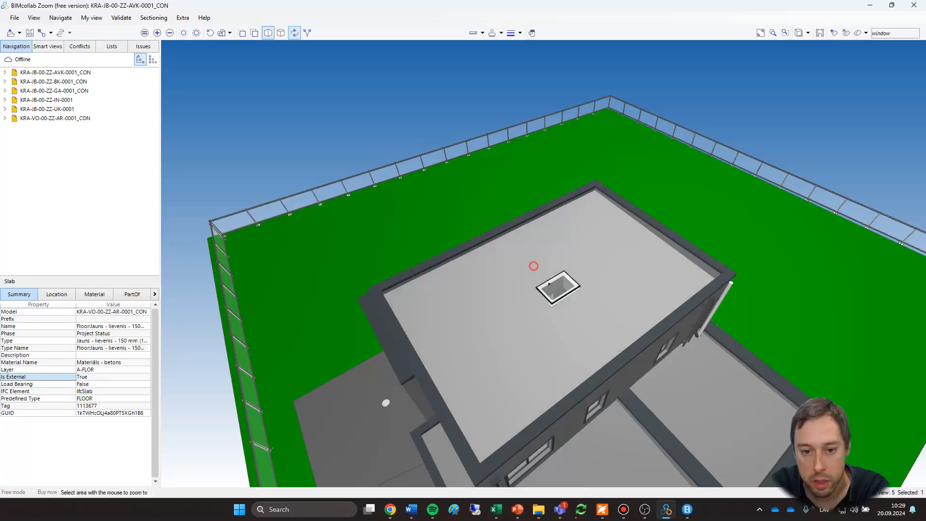
drag(533, 265, 609, 328)
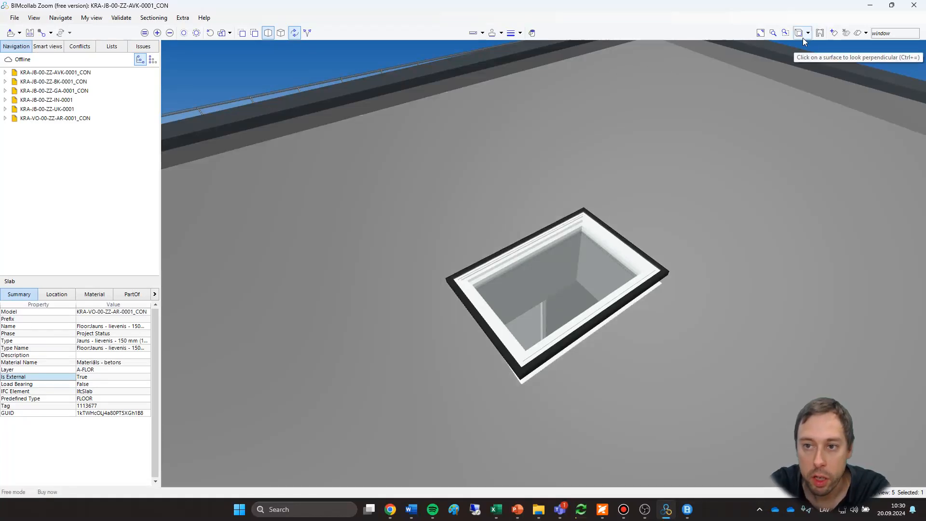
View the model from the left side, then look at the terrace facade up close from slightly above.
click(807, 35)
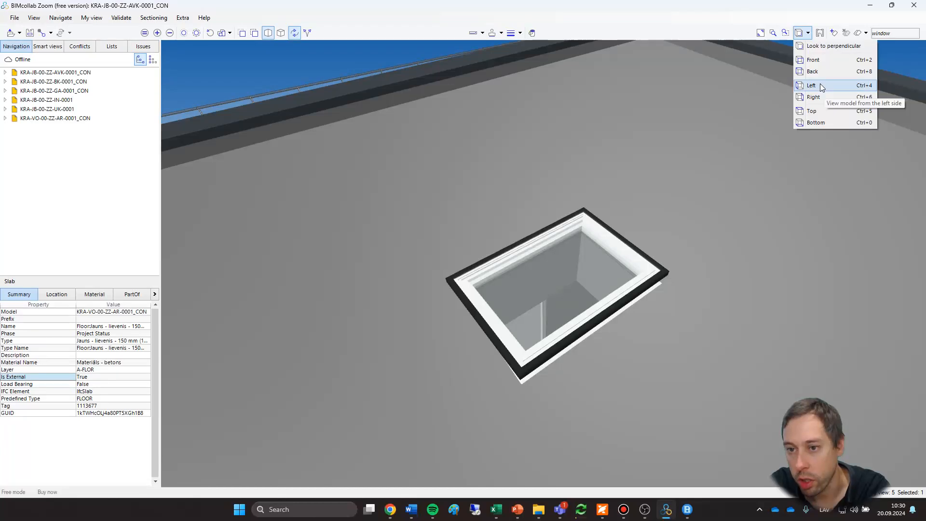
click(820, 86)
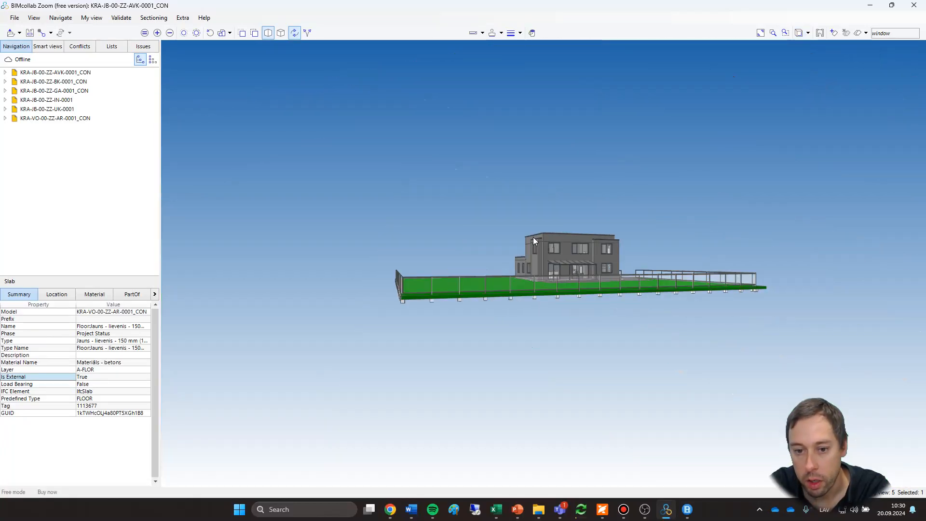
scroll(569, 238, up, 5)
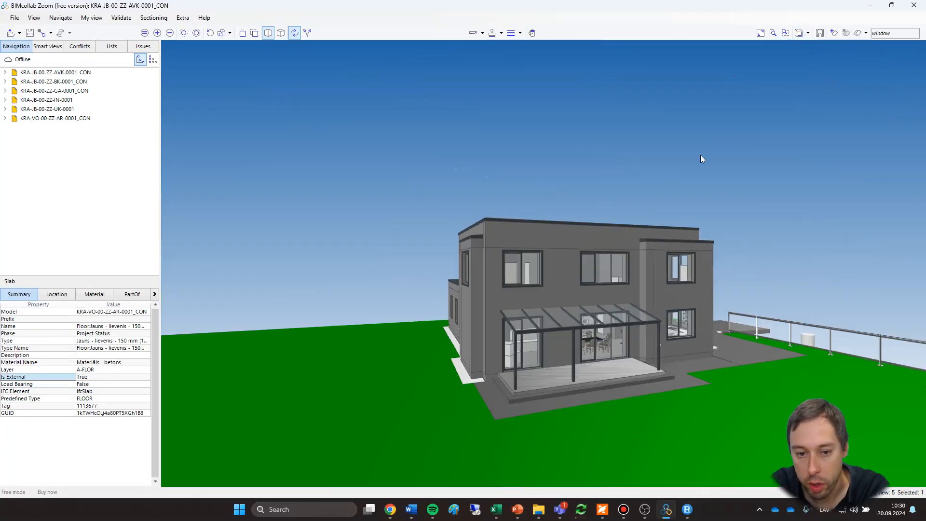
scroll(685, 148, down, 2)
drag(776, 155, 645, 266)
scroll(645, 266, up, 3)
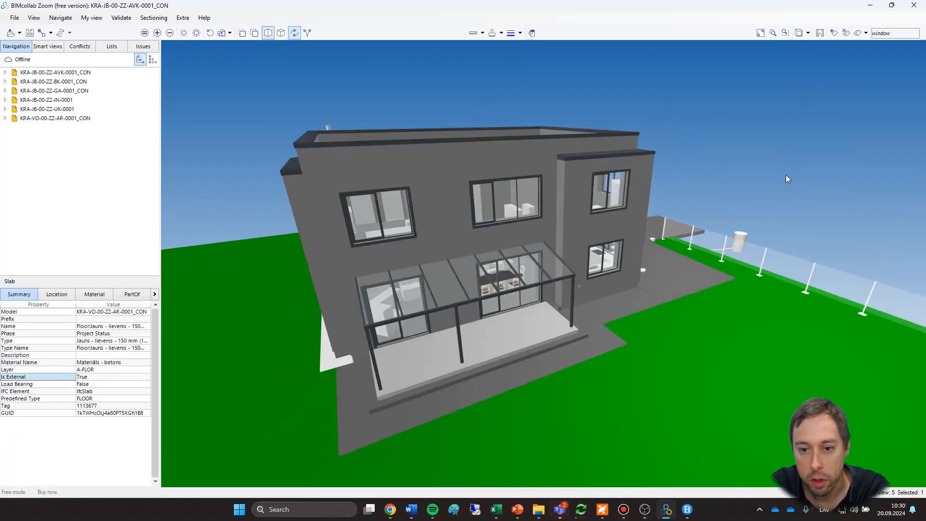
Use Look to perpendicular on the terrace floor to view that surface straight on.
click(807, 33)
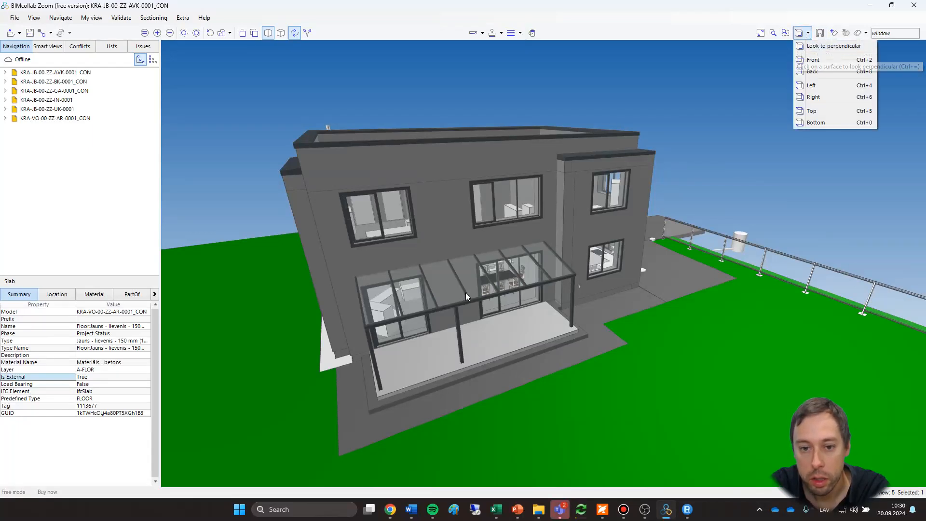
click(818, 48)
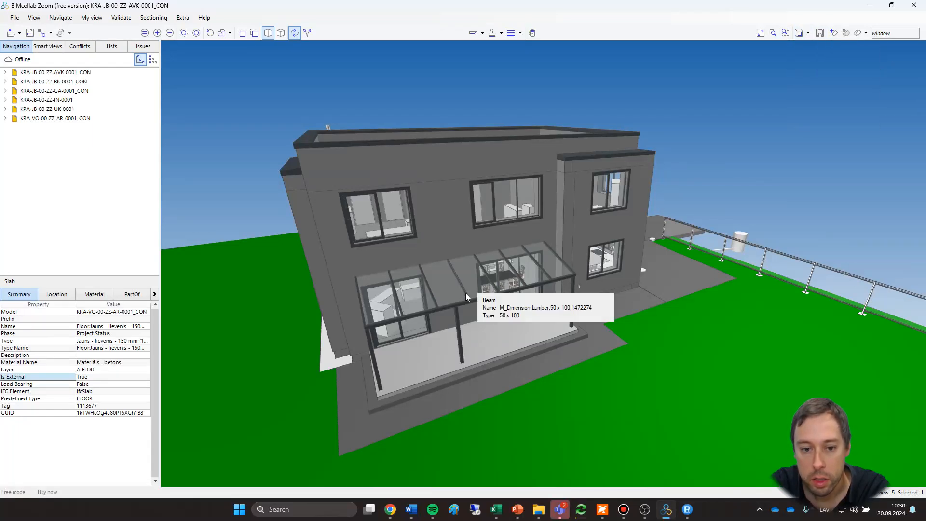
click(806, 33)
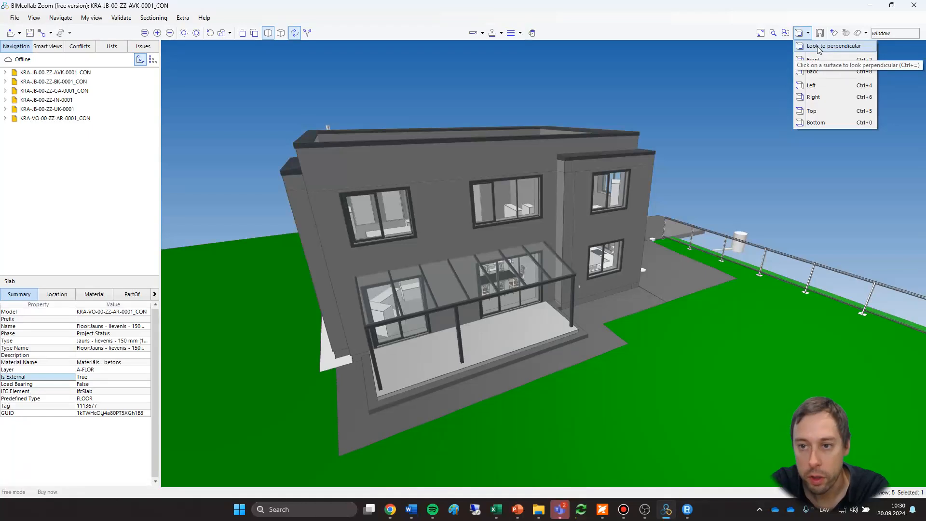
click(818, 46)
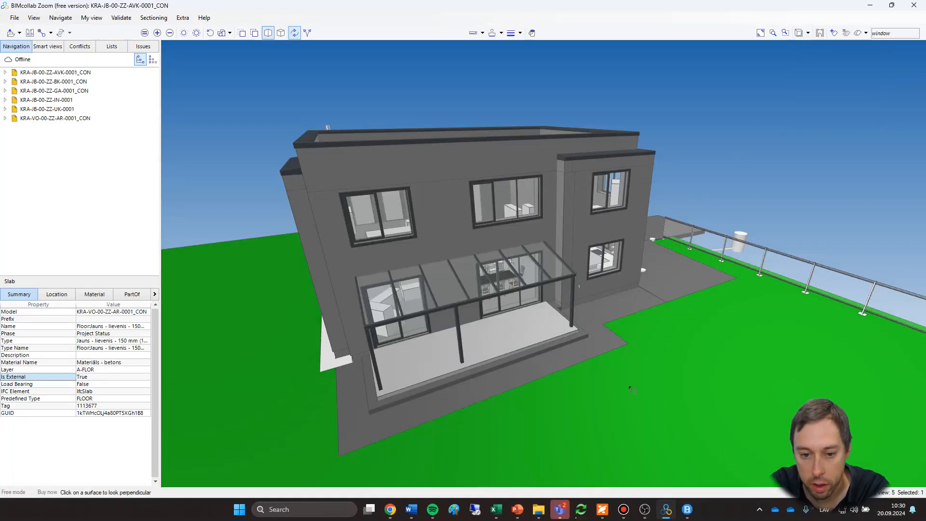
click(526, 344)
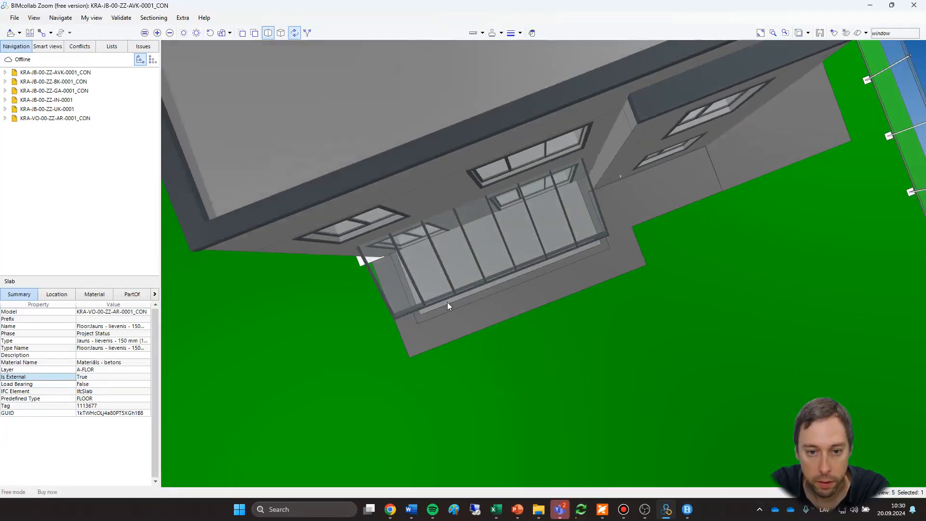
mouse_move(458, 316)
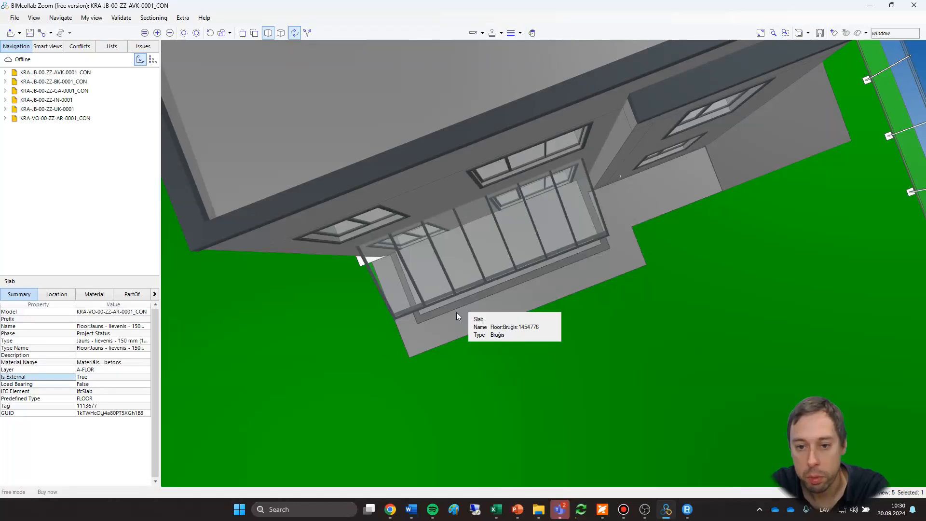
Create a horizontal section plane on the paving slab beside the terrace and raise it above the terrace roof.
click(834, 34)
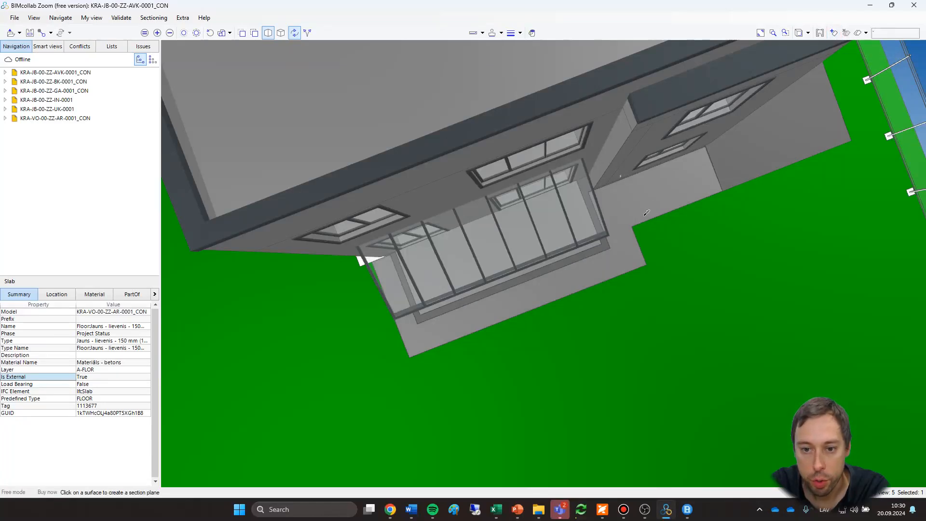
middle_drag(643, 320, 682, 238)
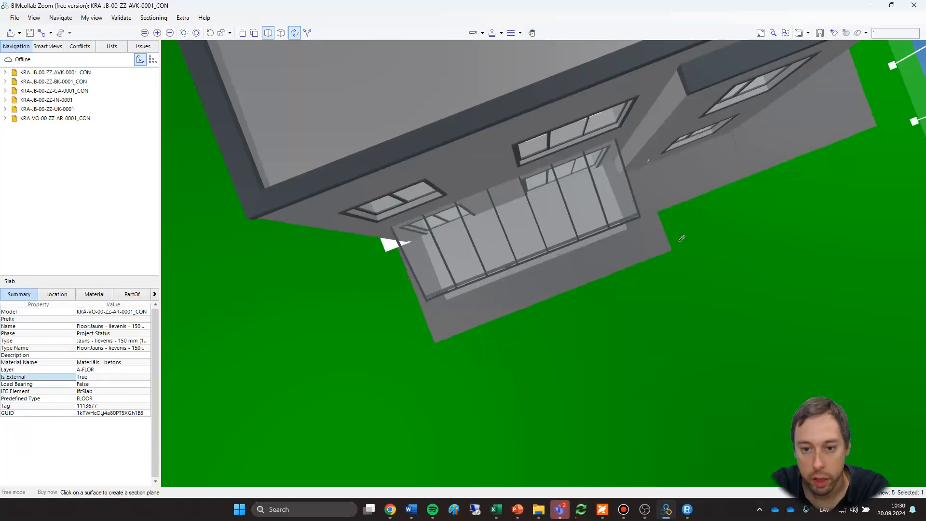
click(645, 248)
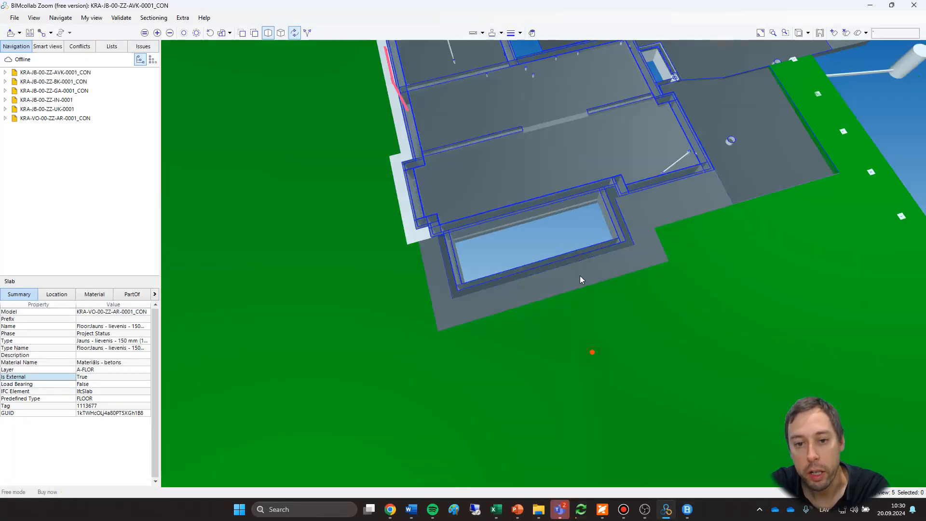
drag(579, 276, 577, 227)
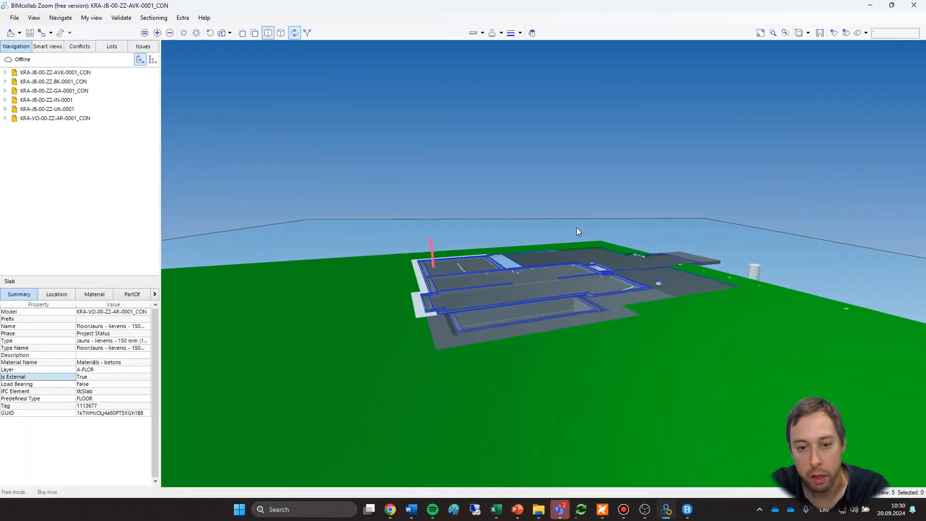
click(576, 227)
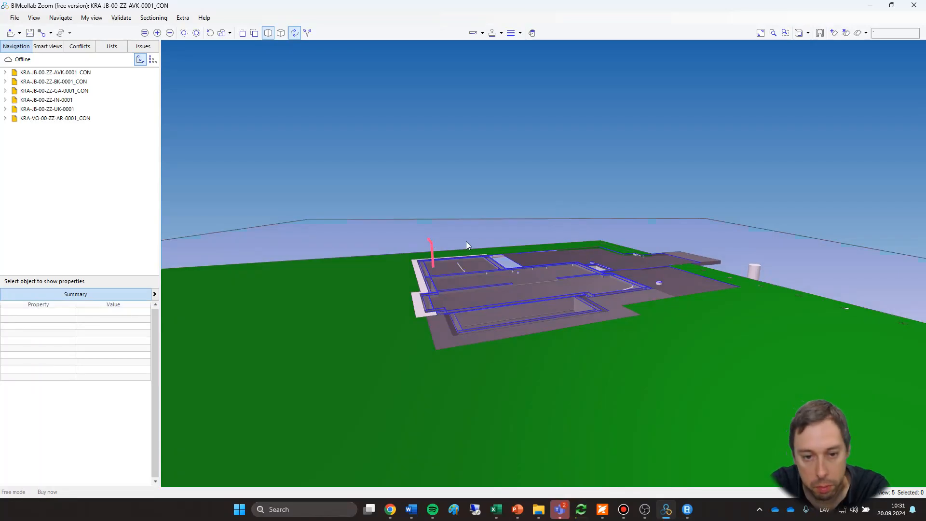
drag(468, 238, 483, 206)
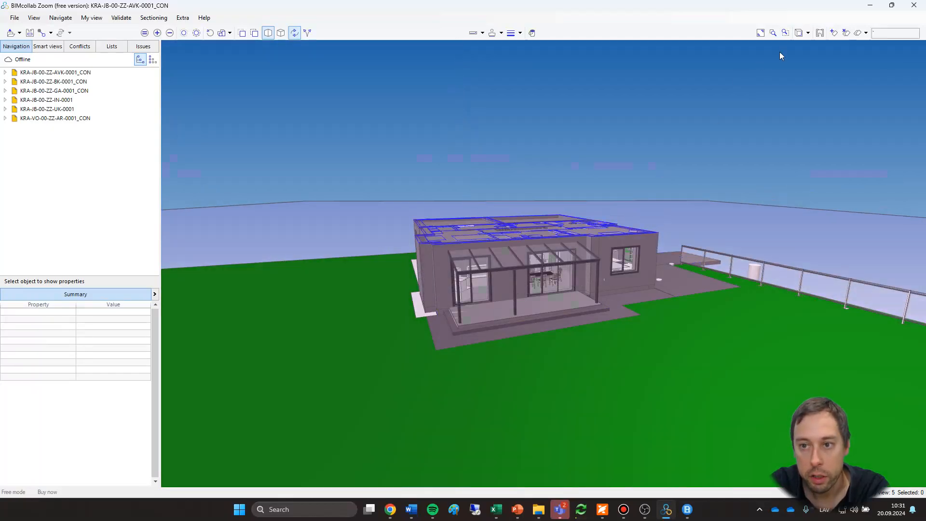
Try a vertical section plane on the house's side wall, shifting it inward through the terrace, and delete it.
click(833, 33)
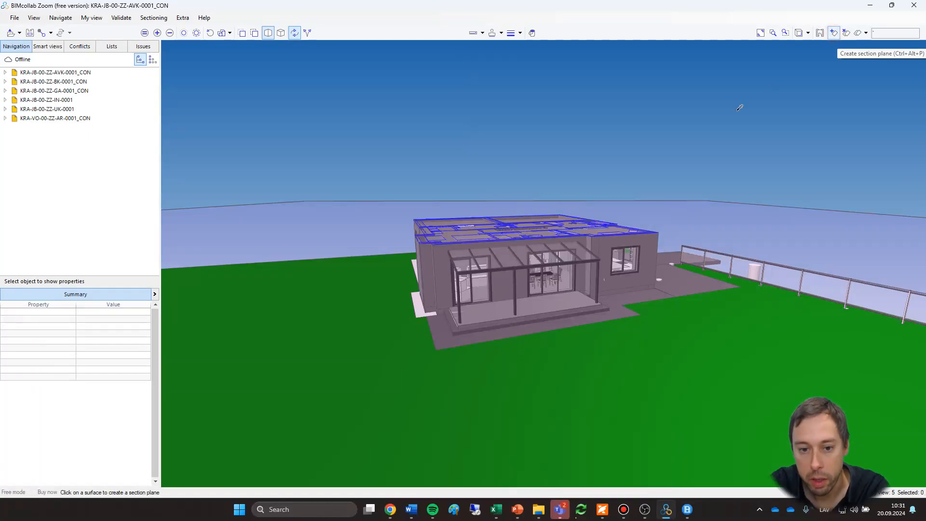
click(423, 278)
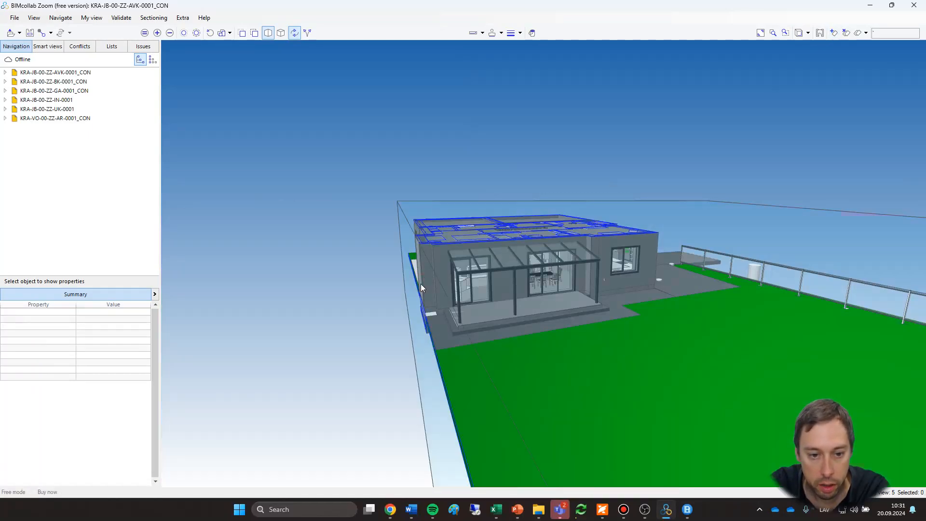
drag(412, 288, 475, 279)
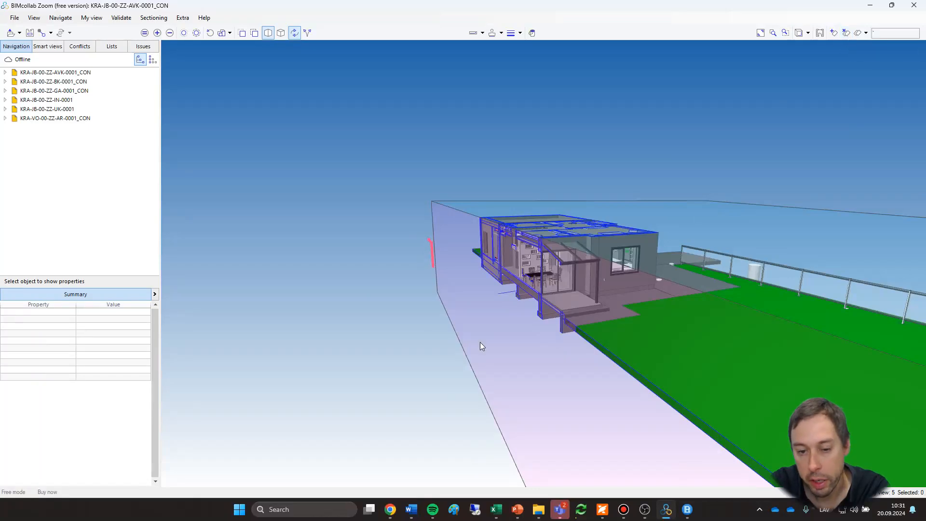
click(467, 242)
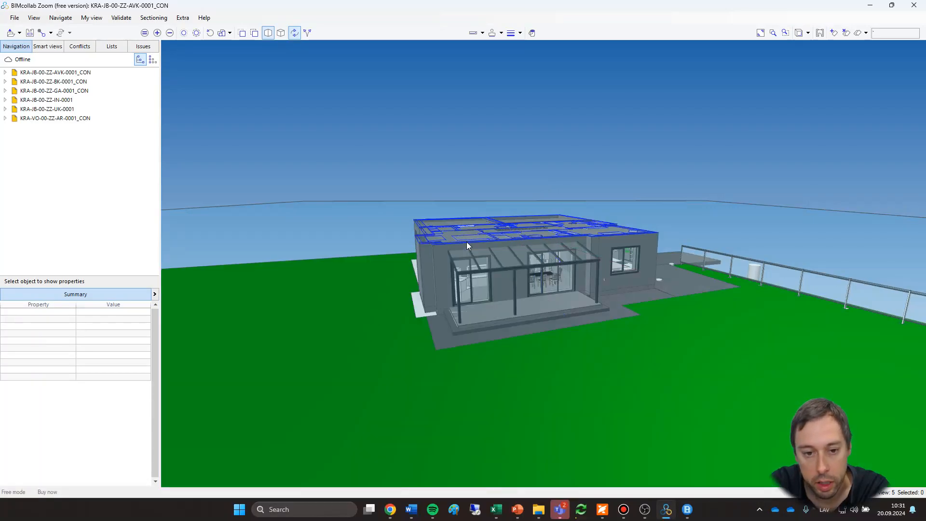
Suspend the section planes to show the uncut house, and reactivate them.
click(865, 36)
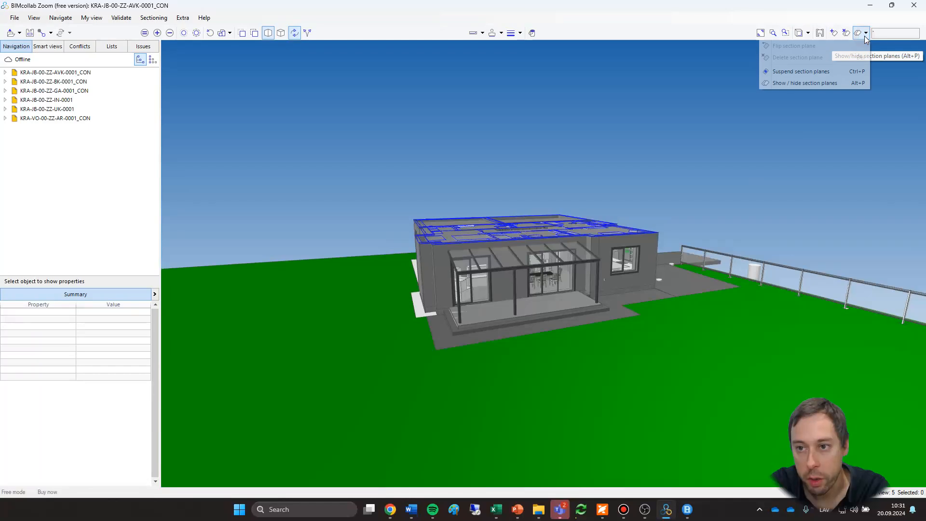
click(823, 140)
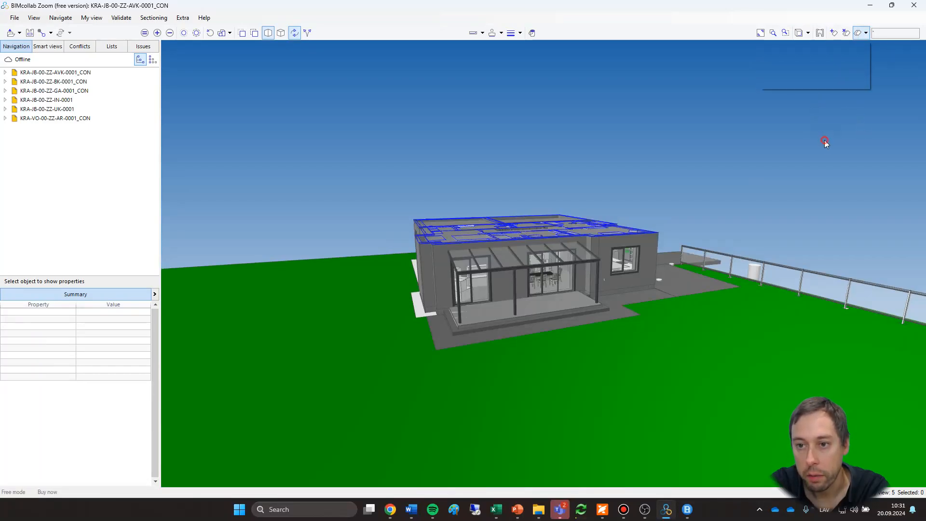
click(866, 36)
click(800, 73)
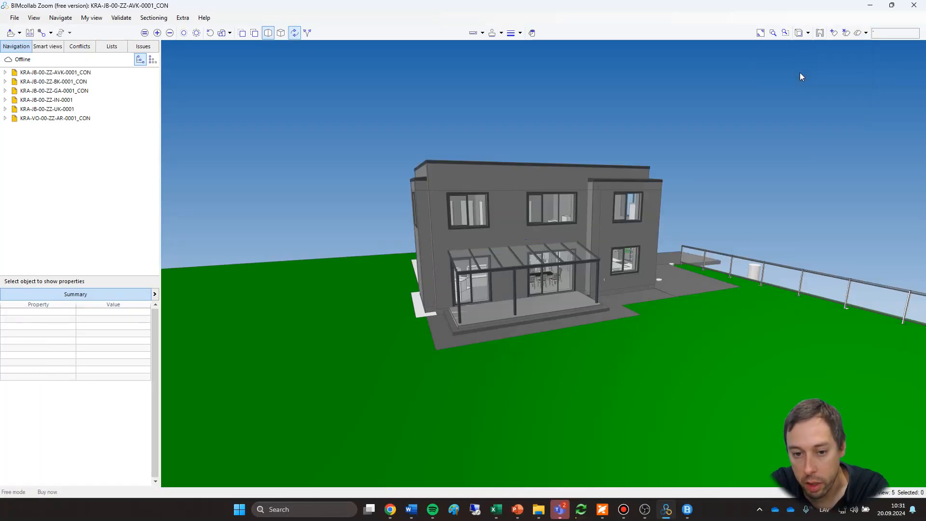
click(865, 34)
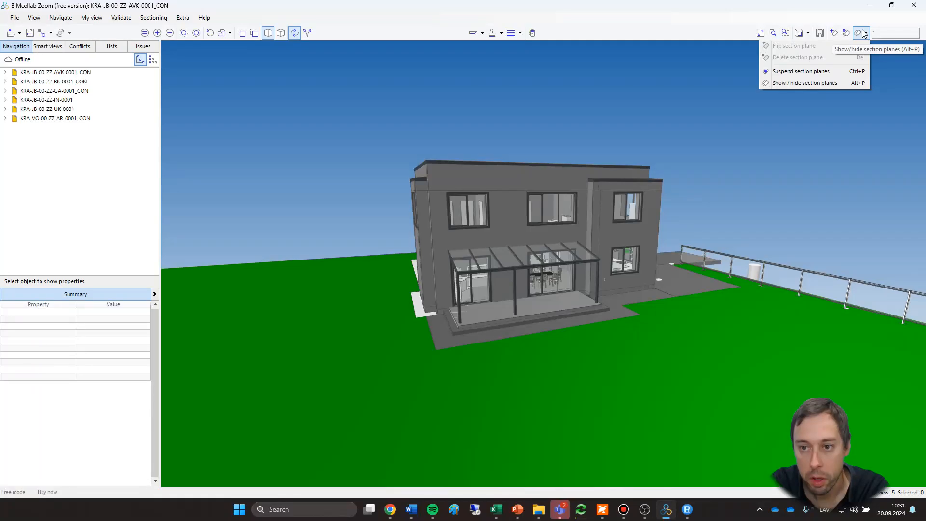
click(814, 72)
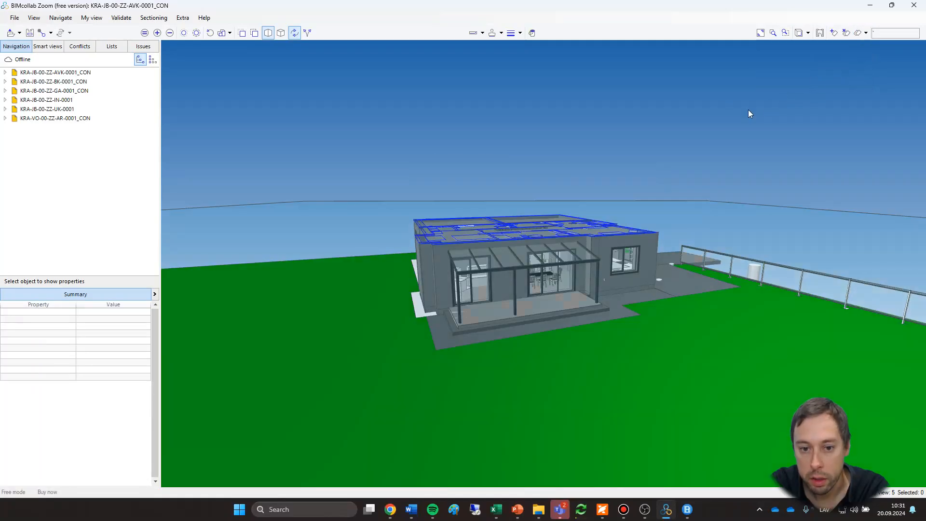
Raise the horizontal section plane slightly so it cuts through the upper-floor rooms.
drag(682, 81, 616, 292)
scroll(617, 291, up, 3)
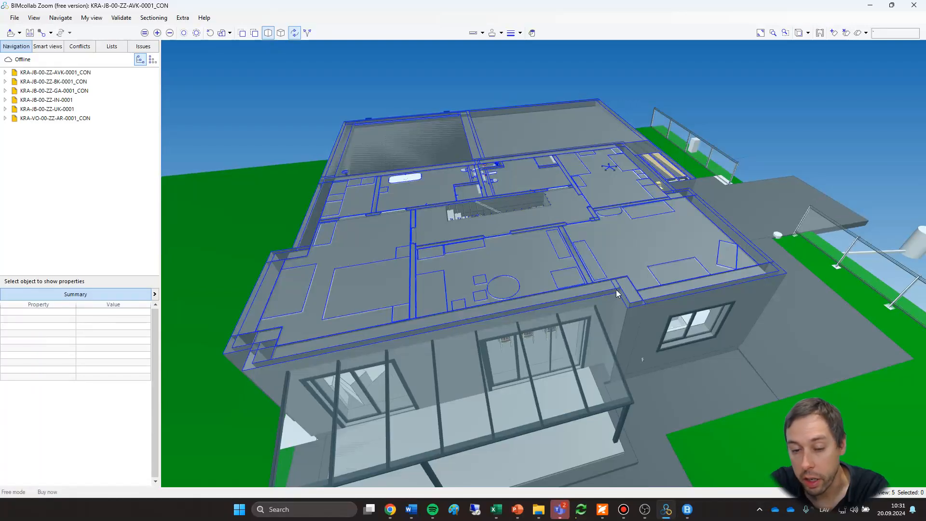
scroll(634, 250, down, 4)
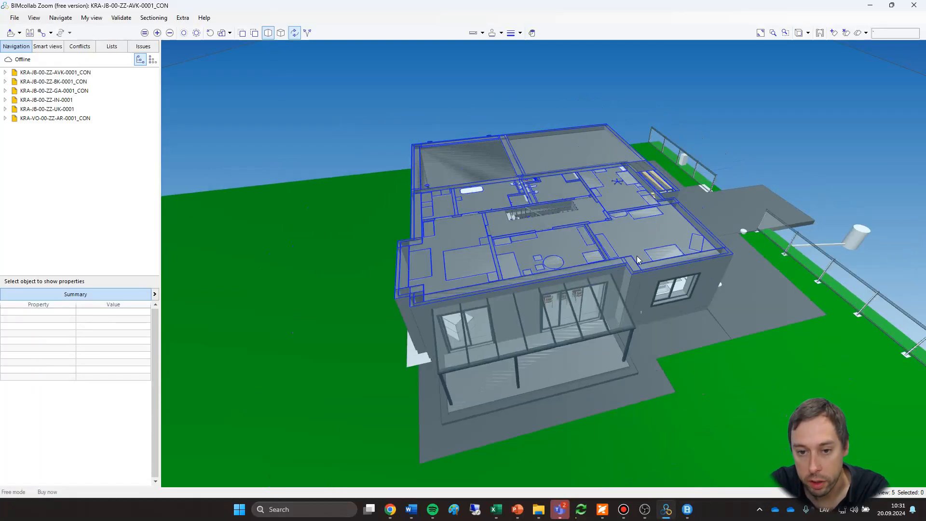
scroll(608, 181, down, 3)
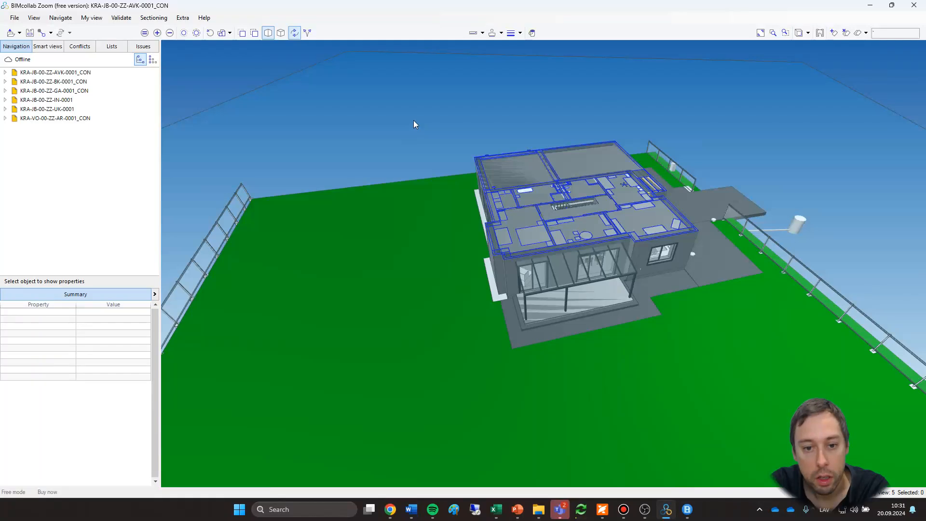
drag(415, 130, 414, 129)
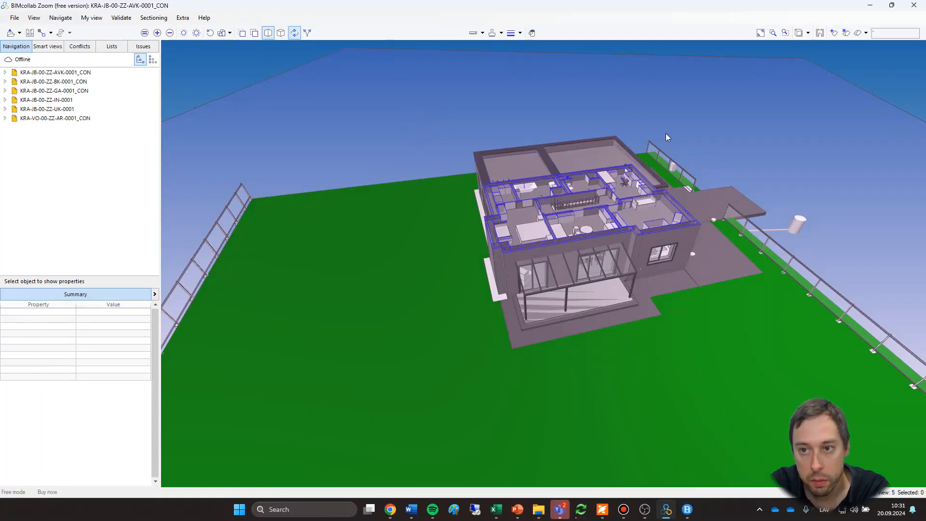
Turn on automatic floorplans and inspect the sectioned upper floor's room labels, sanitary rooms and stair area.
click(820, 33)
scroll(622, 185, up, 1)
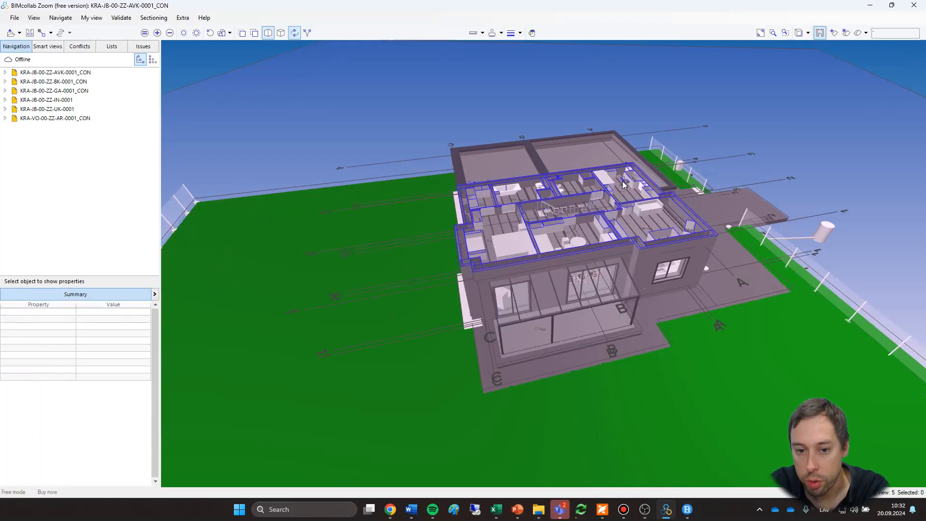
scroll(622, 182, up, 3)
mouse_move(749, 204)
mouse_down()
mouse_move(744, 245)
mouse_move(745, 204)
mouse_up()
scroll(711, 109, down, 2)
middle_drag(703, 130, 716, 175)
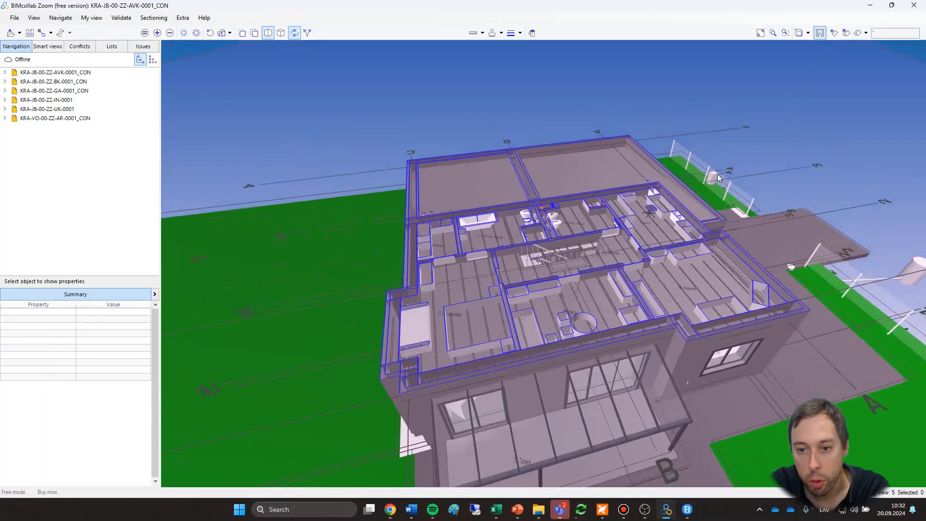
scroll(717, 176, down, 2)
scroll(535, 276, up, 4)
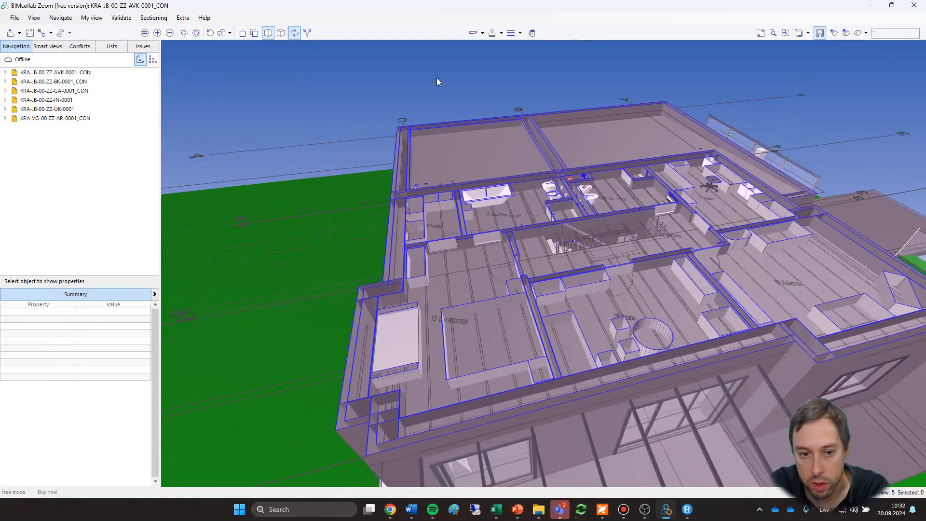
scroll(583, 110, up, 4)
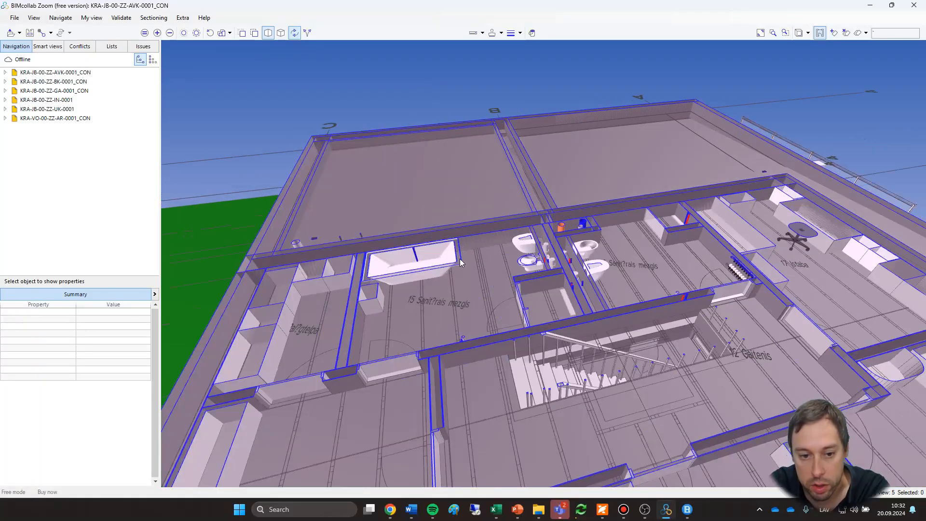
middle_drag(484, 276, 540, 251)
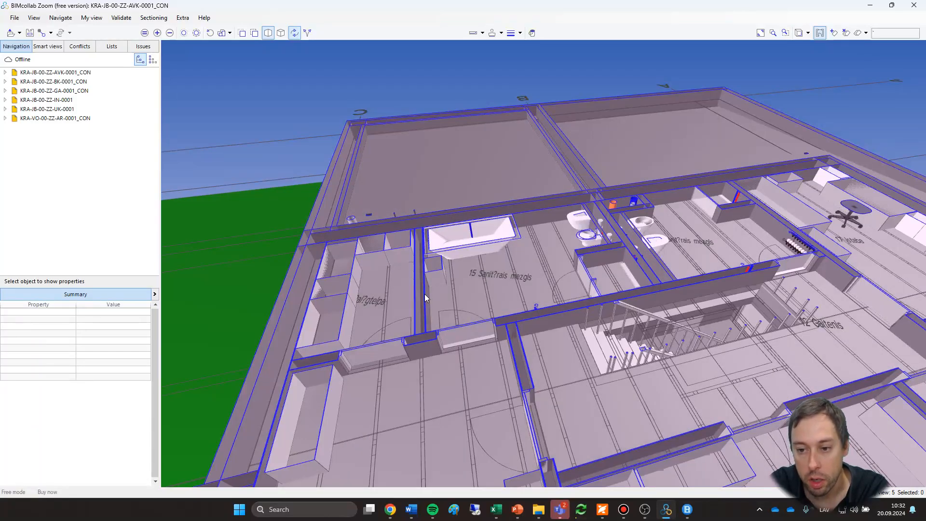
scroll(420, 284, down, 2)
middle_drag(643, 326, 502, 258)
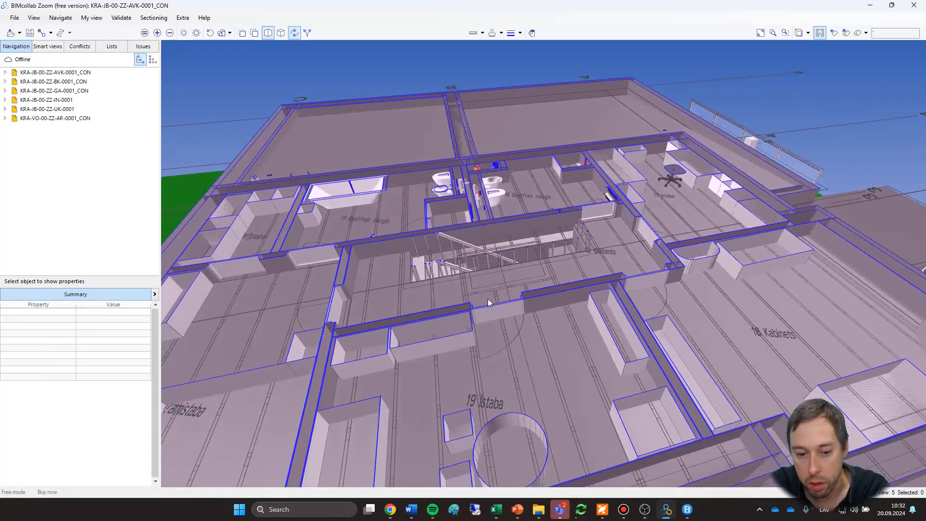
Examine the floorplan lines and door swings around the upper-floor bedroom, wardrobe and corridor.
middle_drag(450, 384, 800, 336)
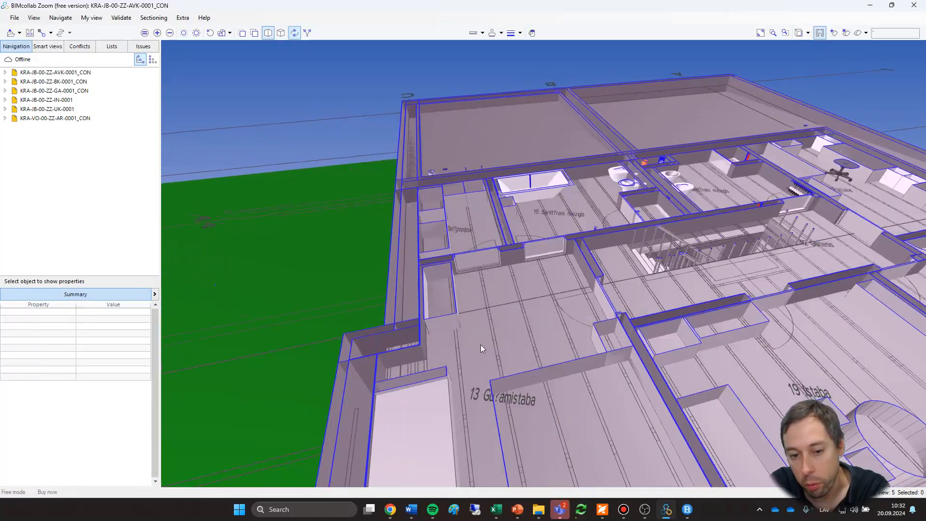
middle_click(508, 345)
scroll(593, 291, up, 5)
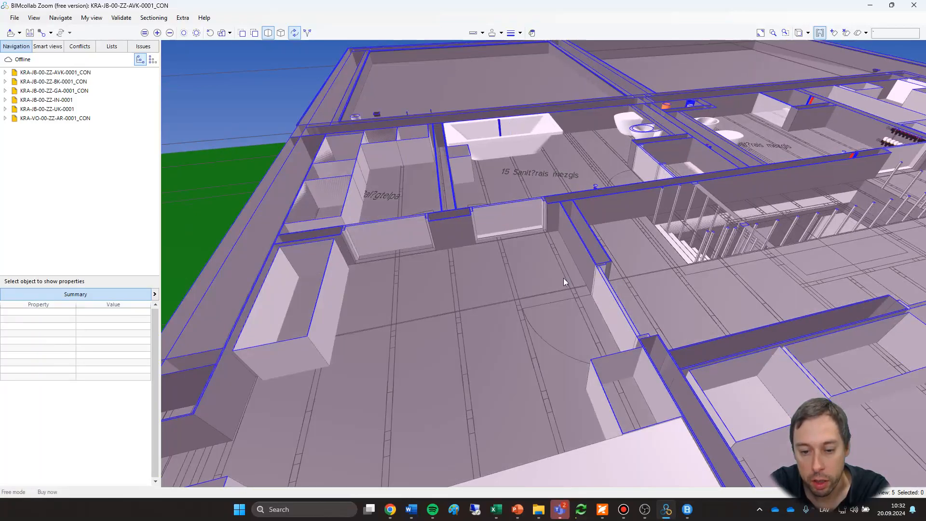
scroll(527, 308, down, 4)
scroll(548, 349, up, 5)
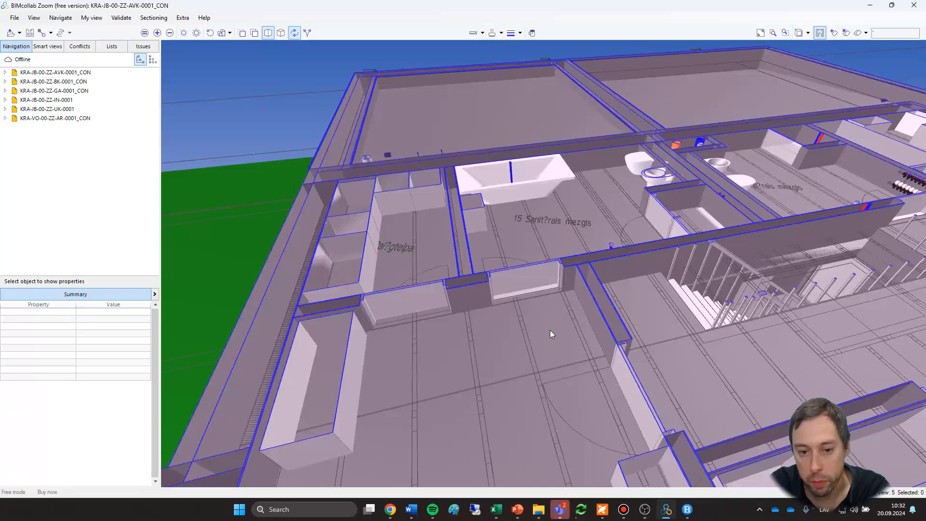
scroll(549, 332, down, 1)
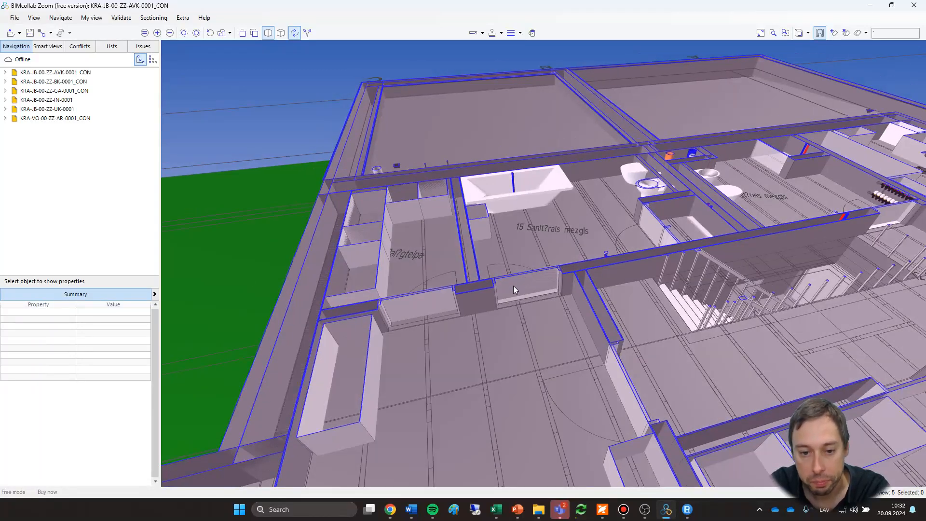
scroll(673, 338, down, 1)
middle_drag(674, 338, 568, 328)
middle_drag(628, 283, 659, 273)
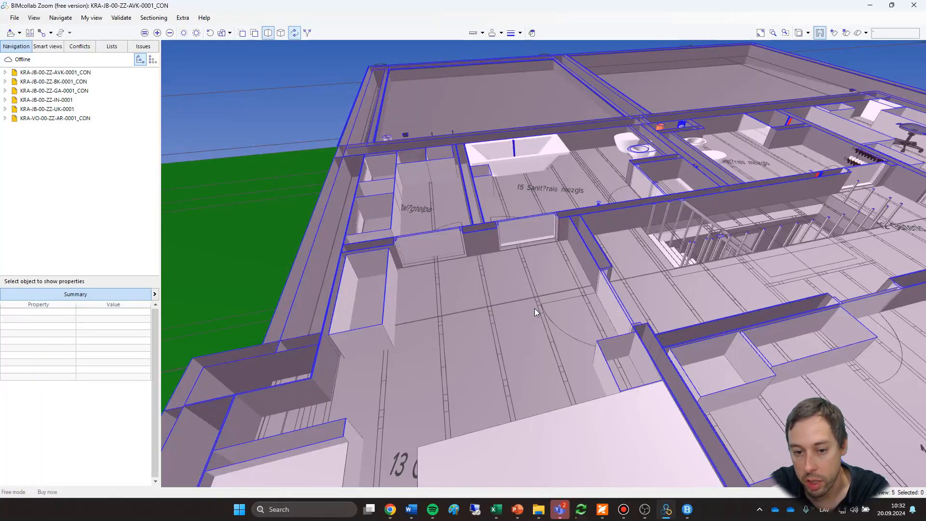
drag(669, 329, 478, 409)
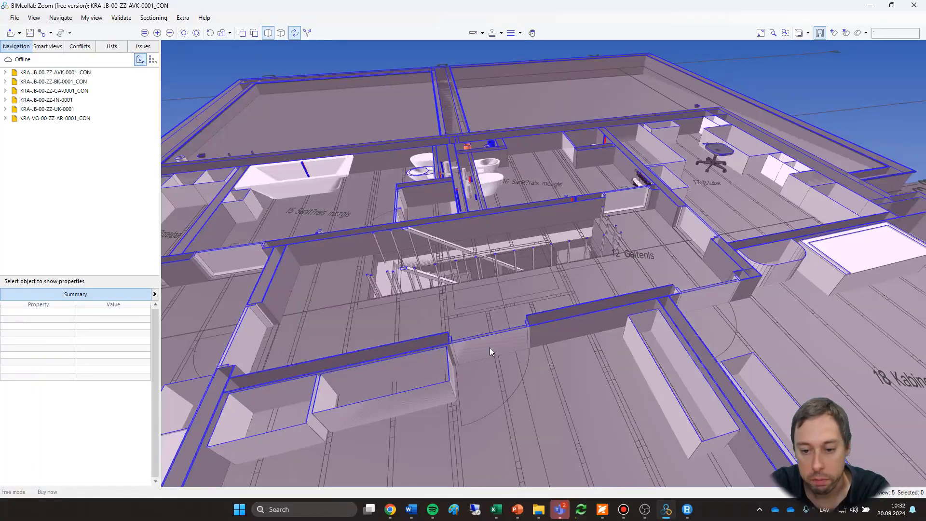
drag(490, 345, 558, 331)
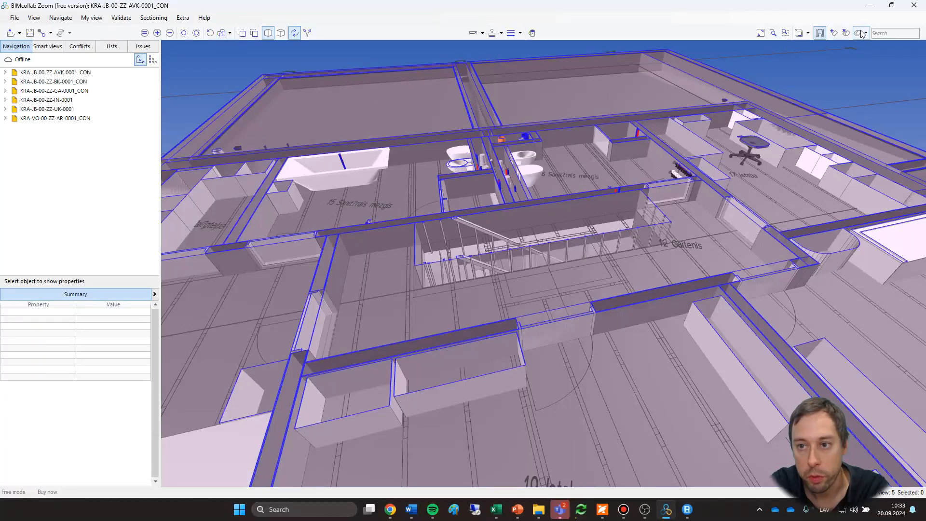
Delete all section planes and turn off the automatic floorplans so the whole uncut house is shown.
click(846, 33)
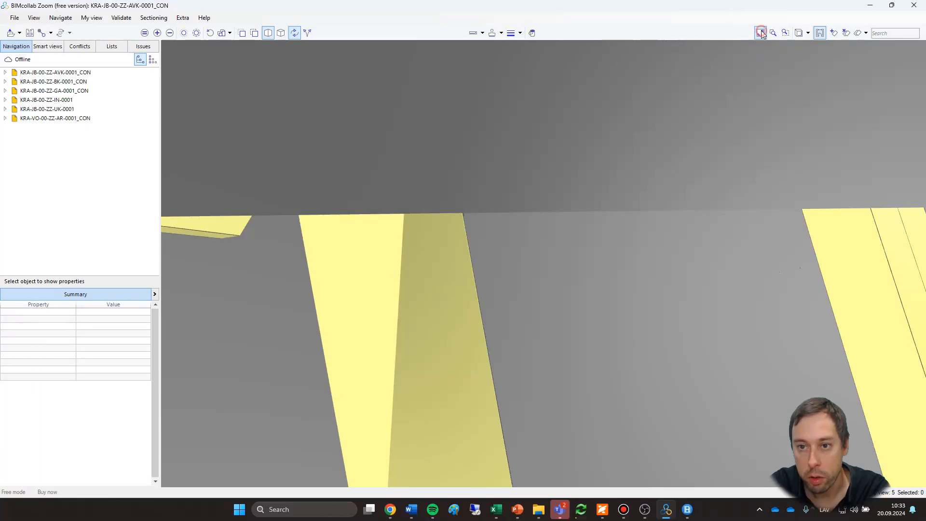
click(760, 33)
scroll(713, 114, up, 5)
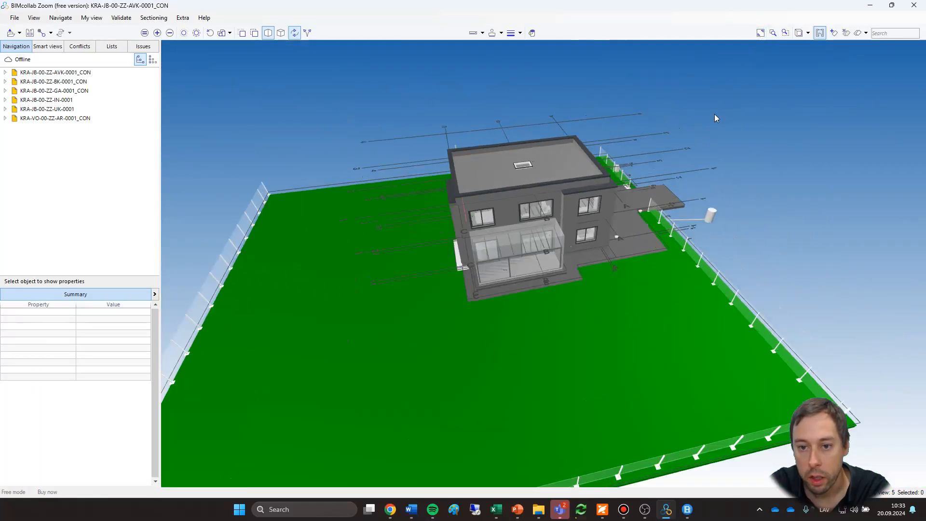
Search the model for "wall" and view the isolated walls from the terrace side.
click(892, 33)
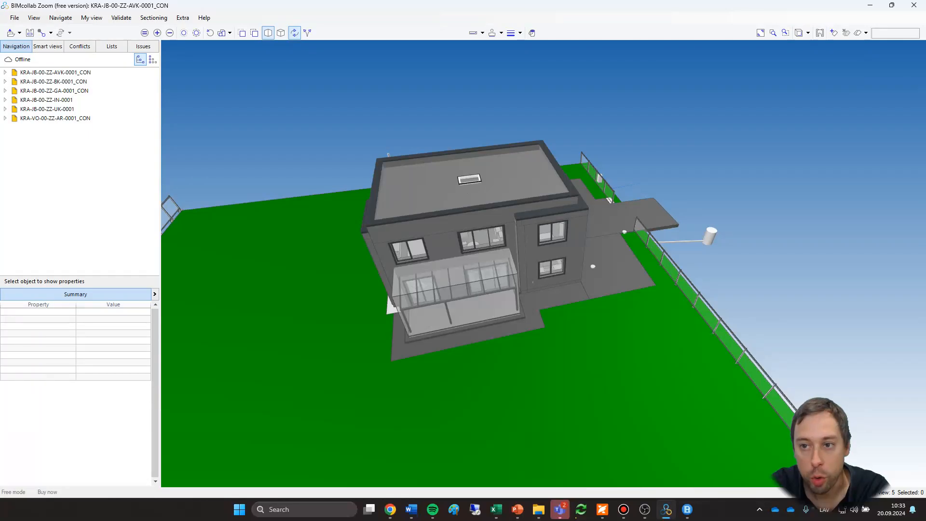
click(901, 39)
click(902, 33)
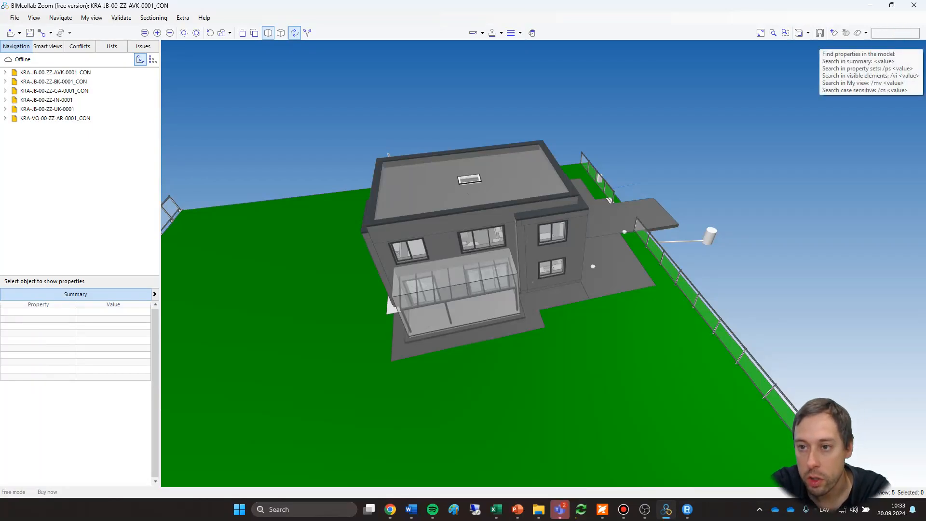
key(Return)
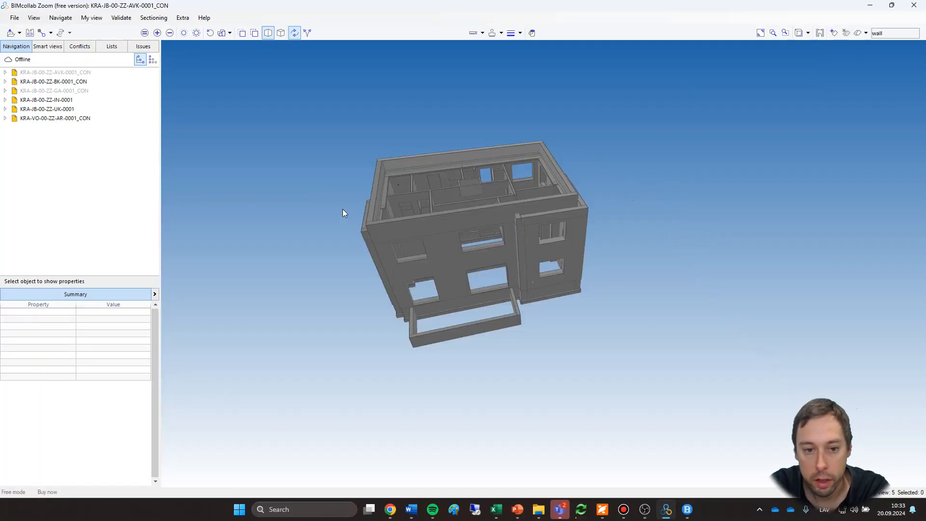
mouse_move(342, 209)
mouse_down()
mouse_move(328, 291)
mouse_move(418, 372)
mouse_move(420, 421)
mouse_move(446, 365)
mouse_move(499, 309)
mouse_move(398, 363)
mouse_move(379, 446)
mouse_move(424, 395)
mouse_move(458, 317)
mouse_move(543, 261)
mouse_move(528, 250)
mouse_up()
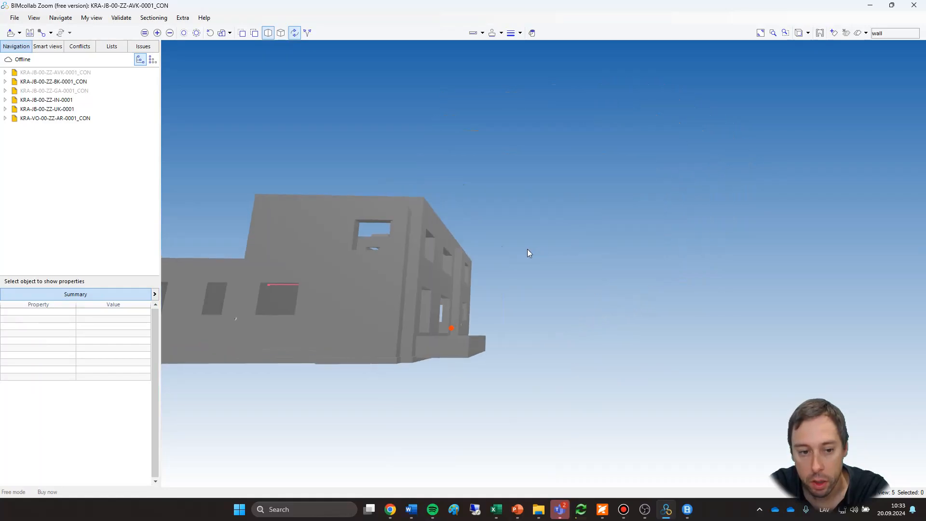
Search the model for "window" to isolate the windows, and restore the visibility of all elements.
click(892, 32)
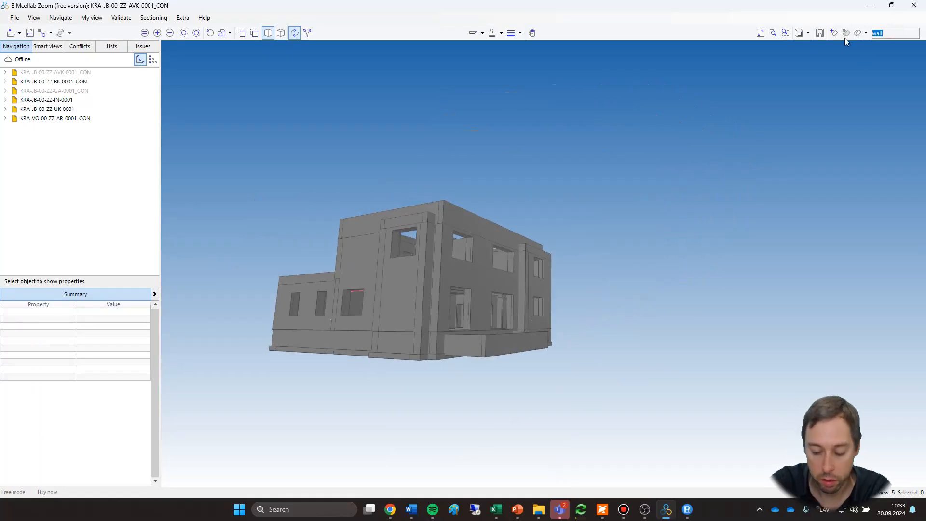
text(window)
key(Return)
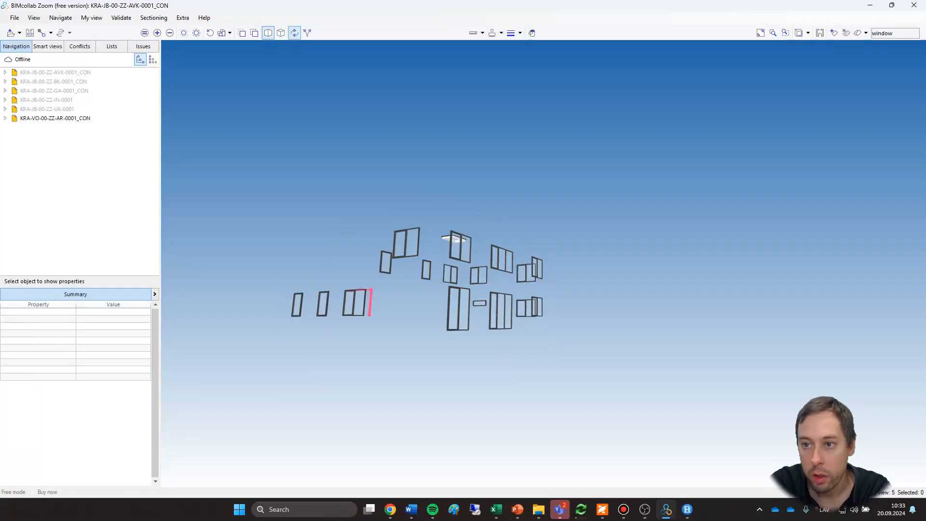
scroll(321, 213, up, 2)
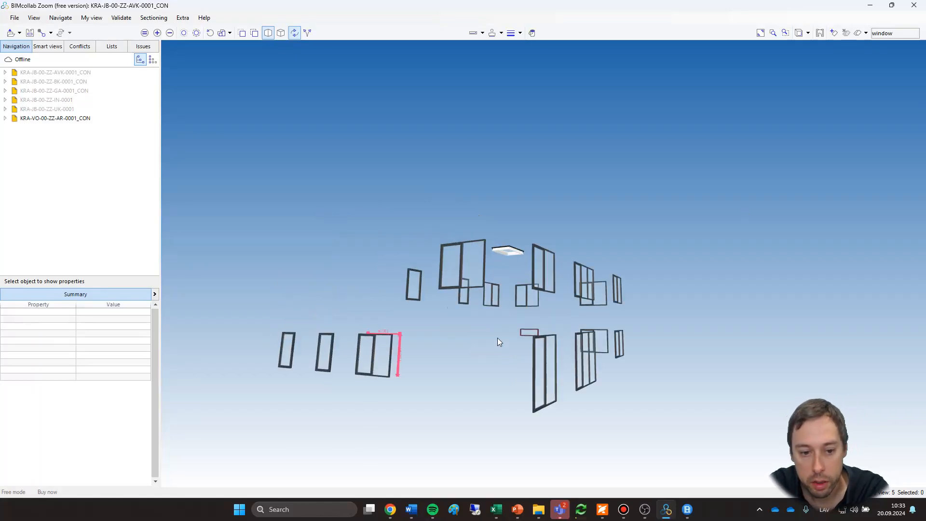
drag(652, 300, 636, 326)
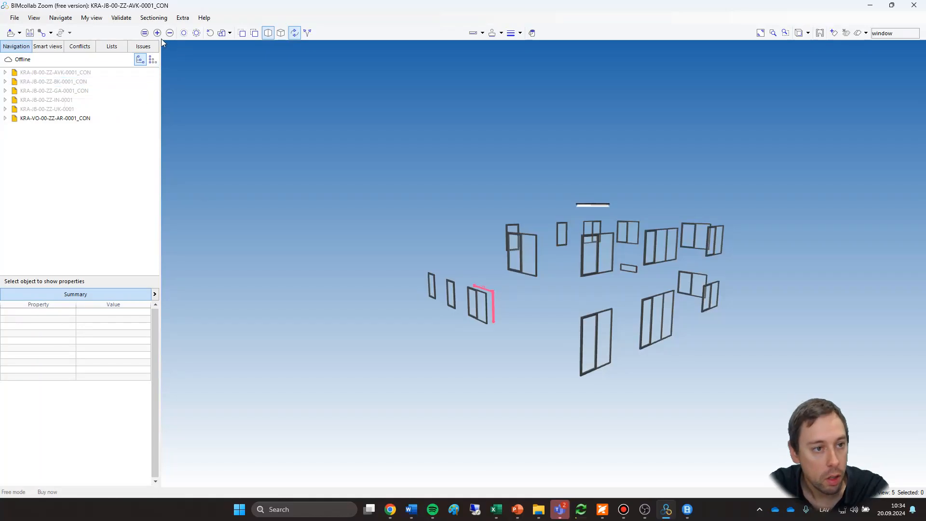
click(211, 36)
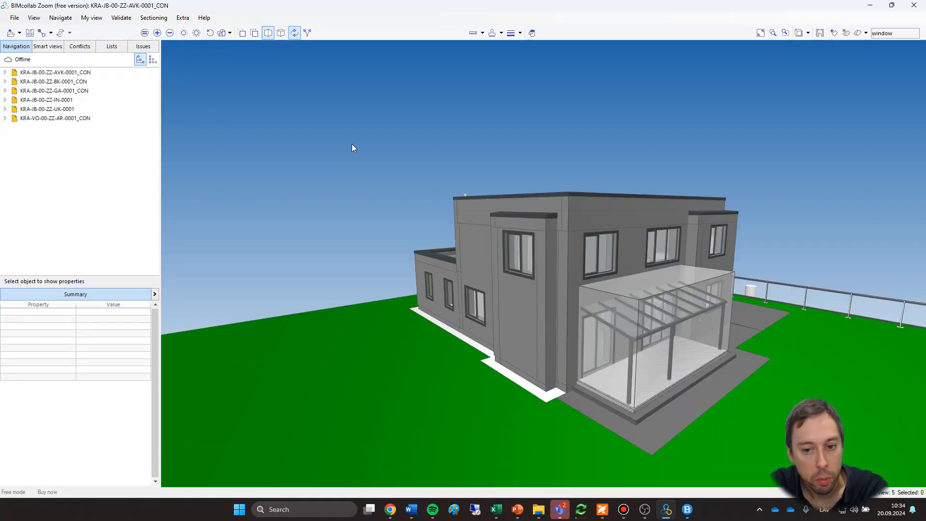
Add a new smart view and name it "Walls".
click(53, 46)
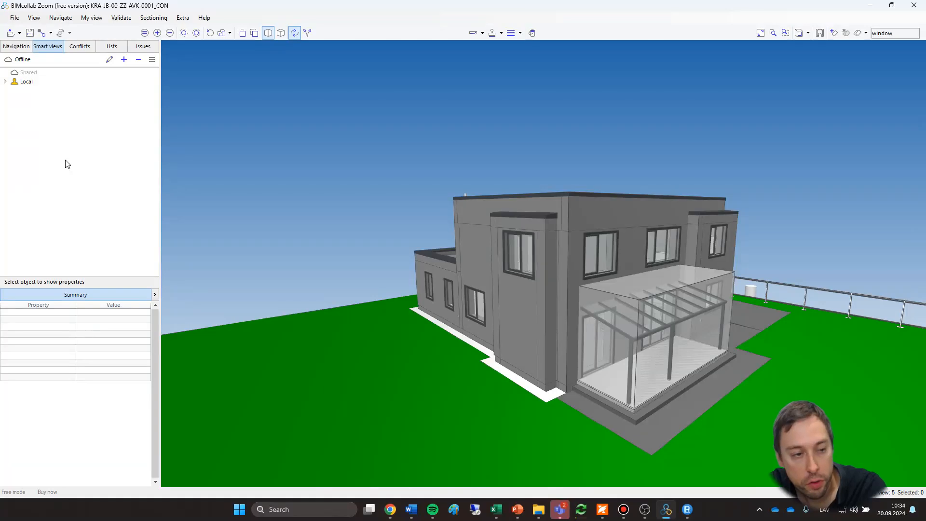
click(124, 59)
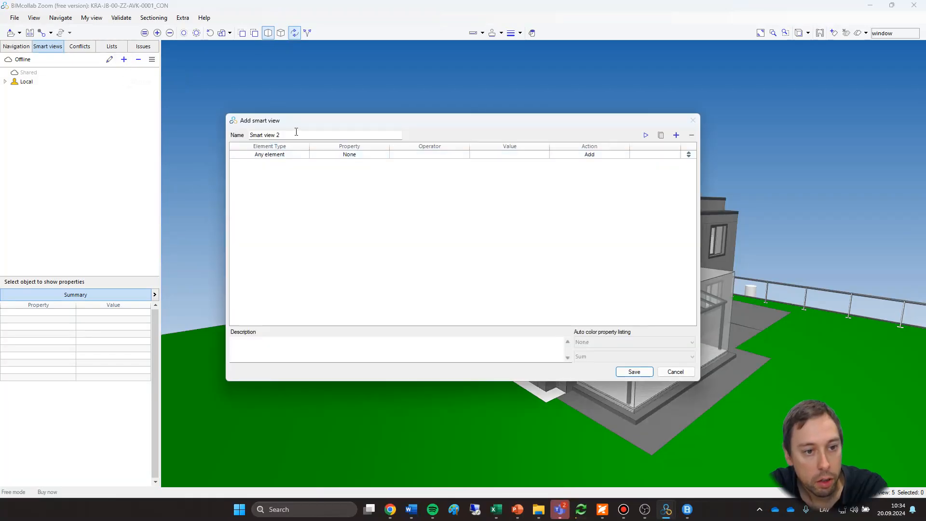
triple_click(295, 134)
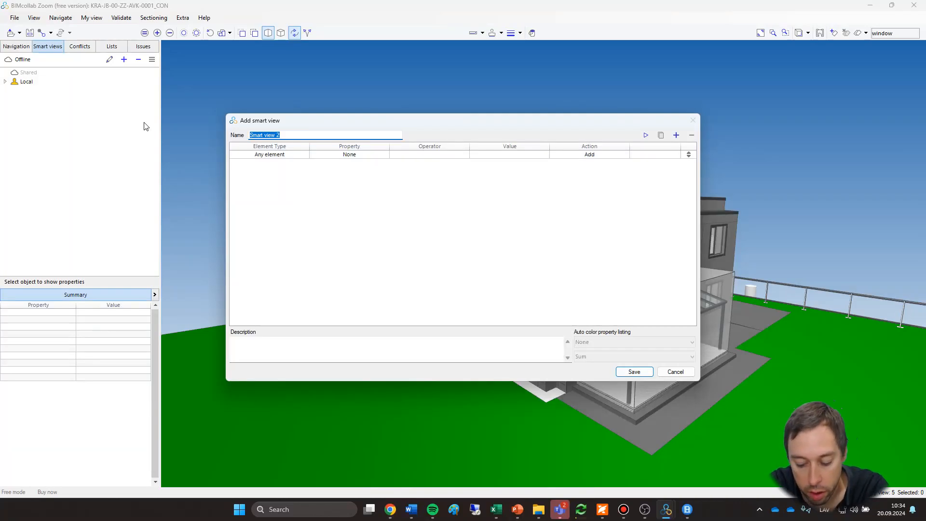
text(Walls)
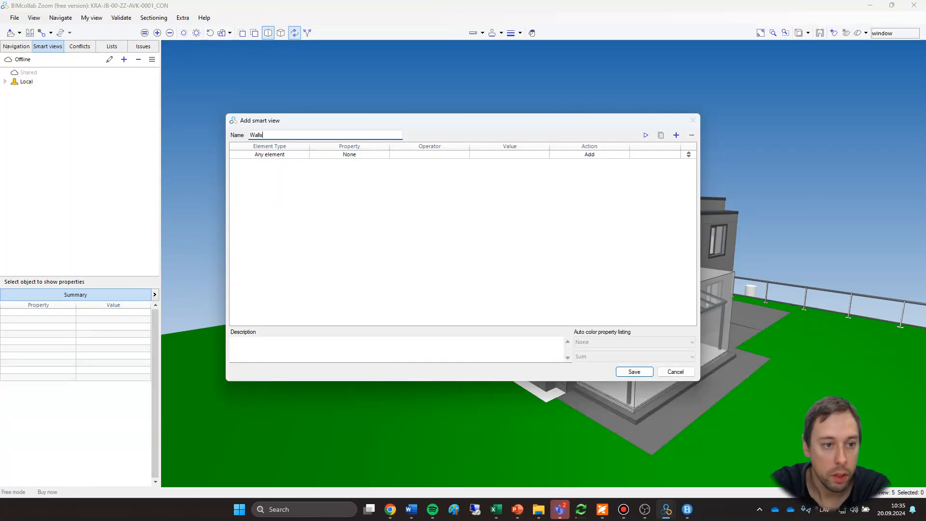
click(362, 169)
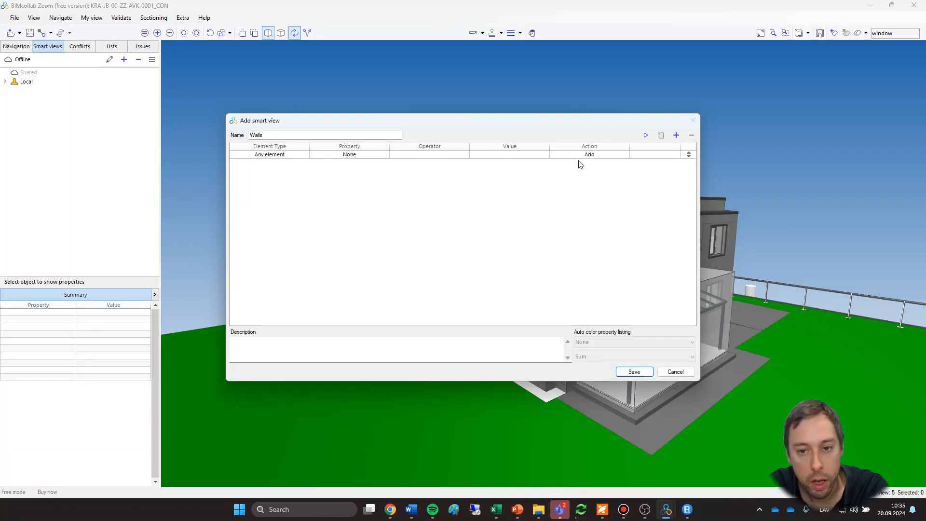
Set the smart view's rule to the building element type Wall with the action Add.
drag(615, 124, 558, 92)
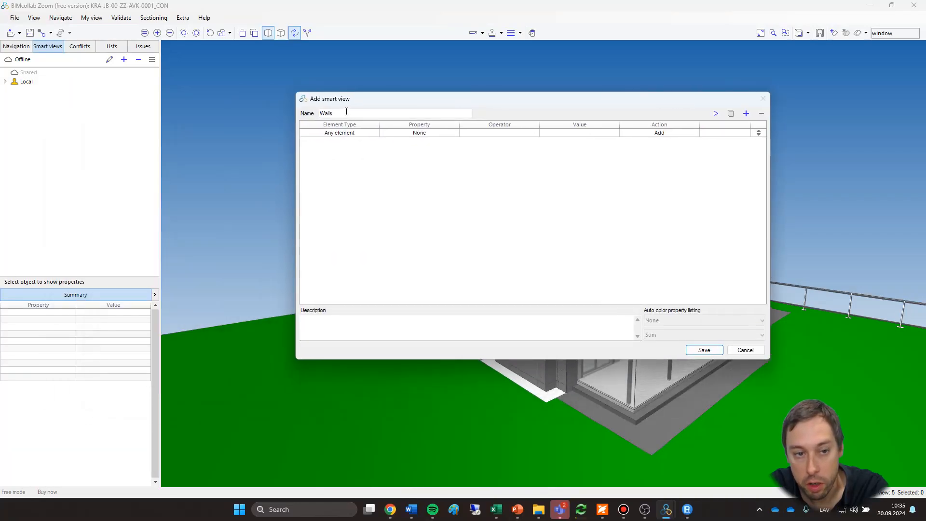
drag(438, 97, 432, 127)
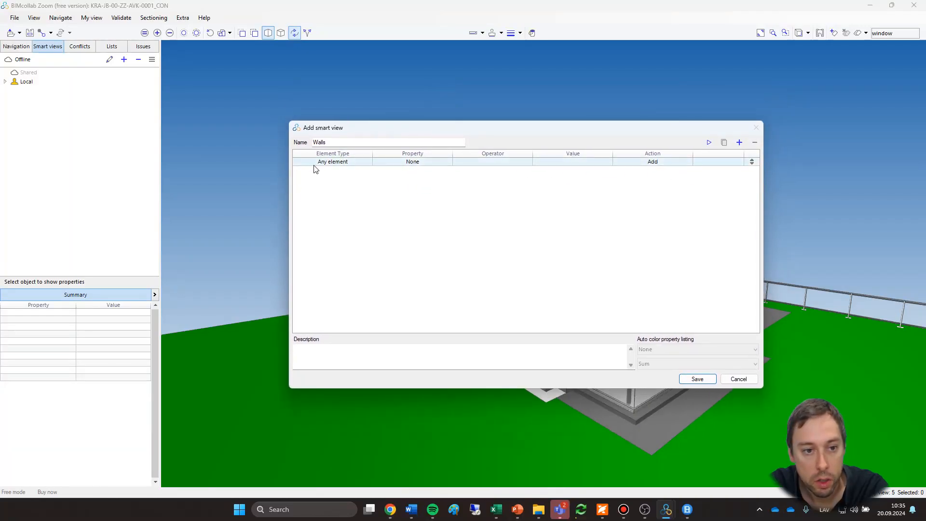
click(372, 164)
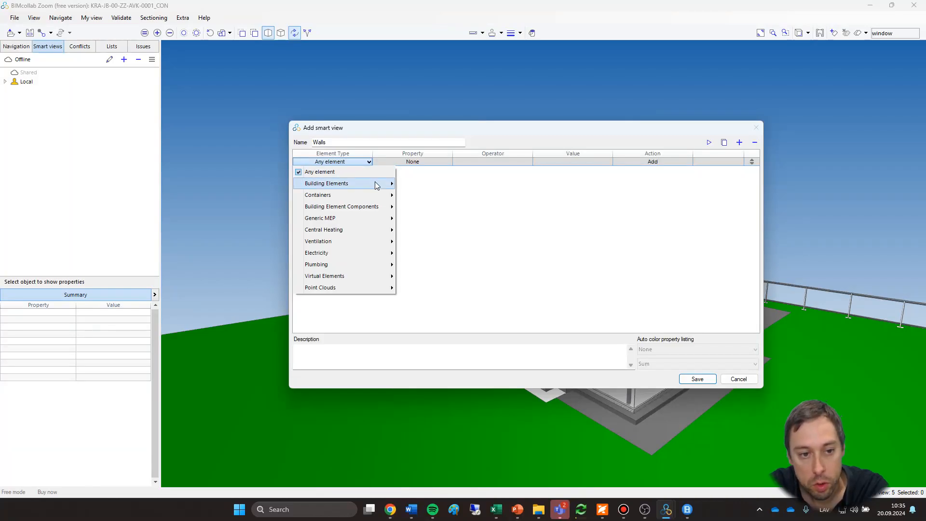
mouse_move(377, 185)
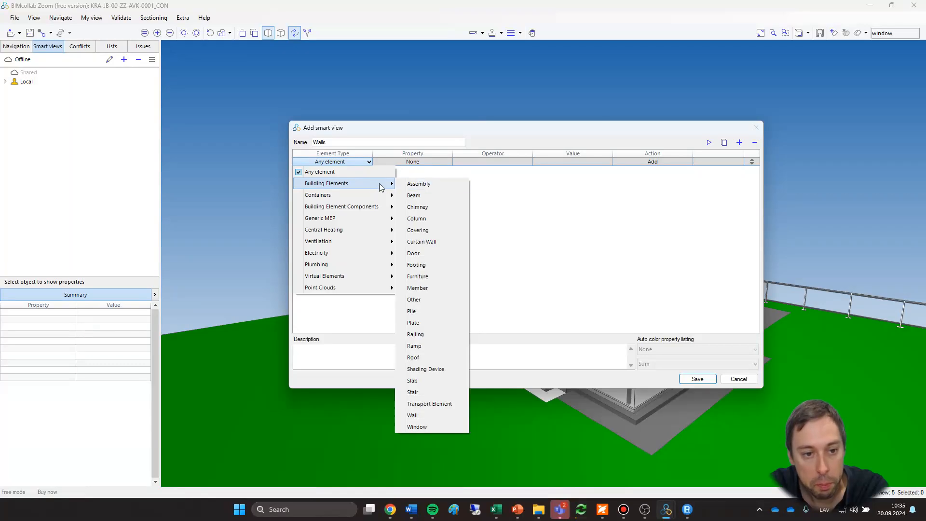
click(418, 415)
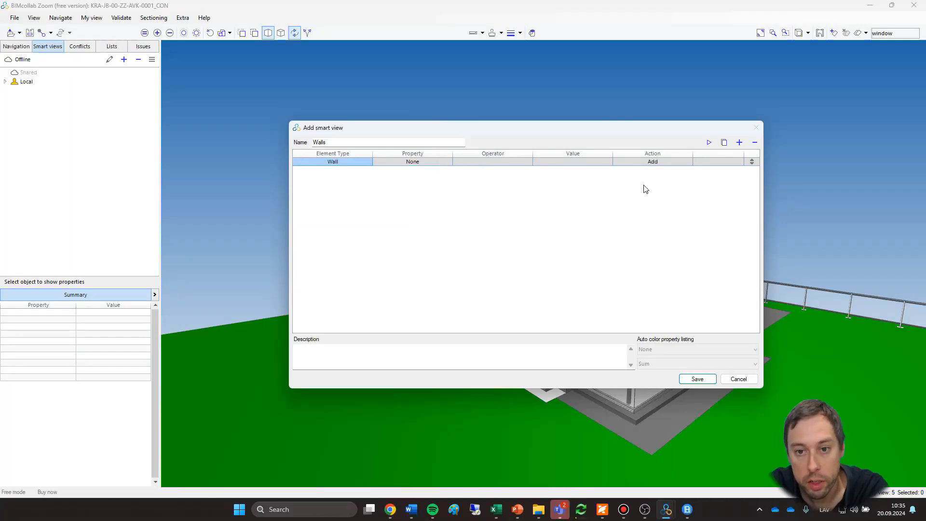
click(685, 161)
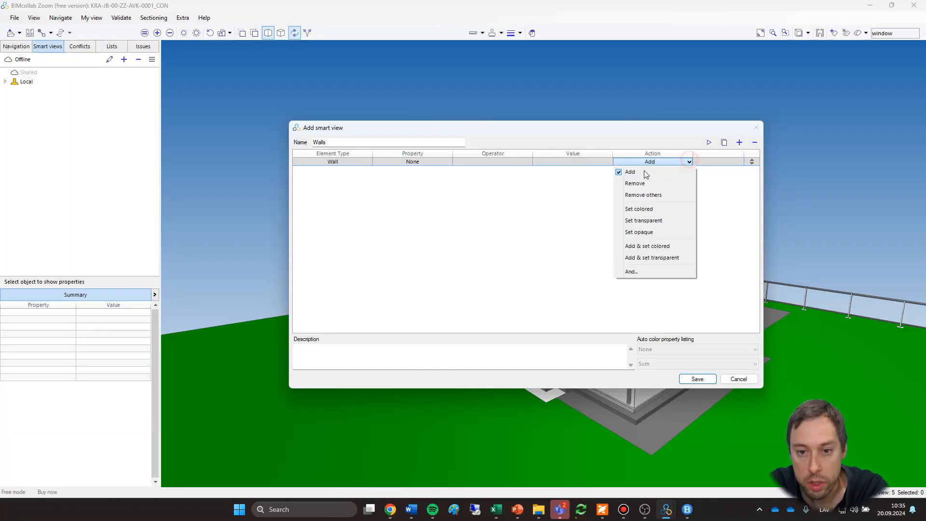
click(548, 219)
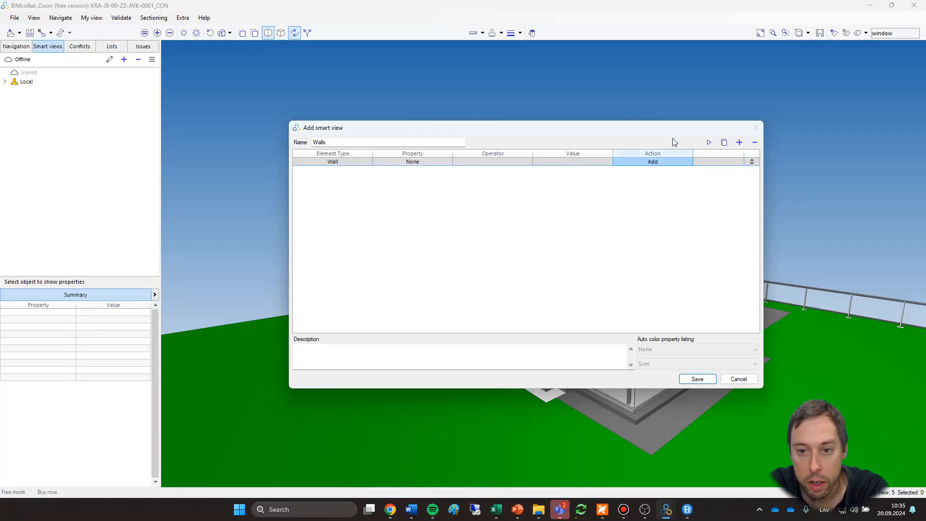
Preview the wall rule in the 3D model and save the smart view.
drag(670, 127, 366, 107)
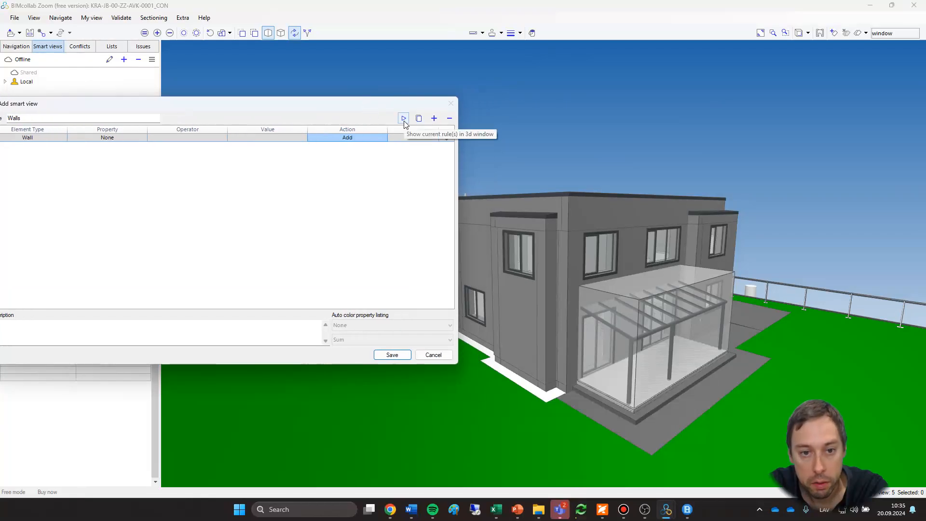
click(403, 118)
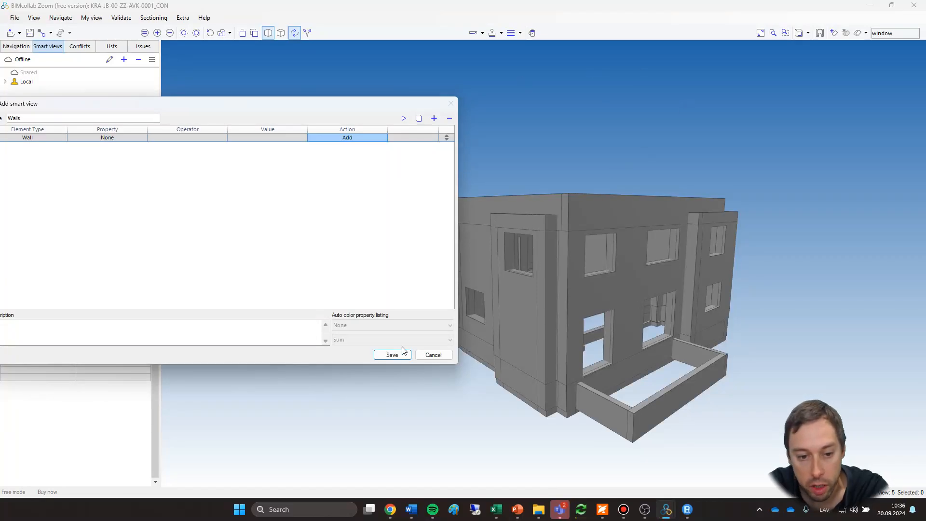
click(392, 355)
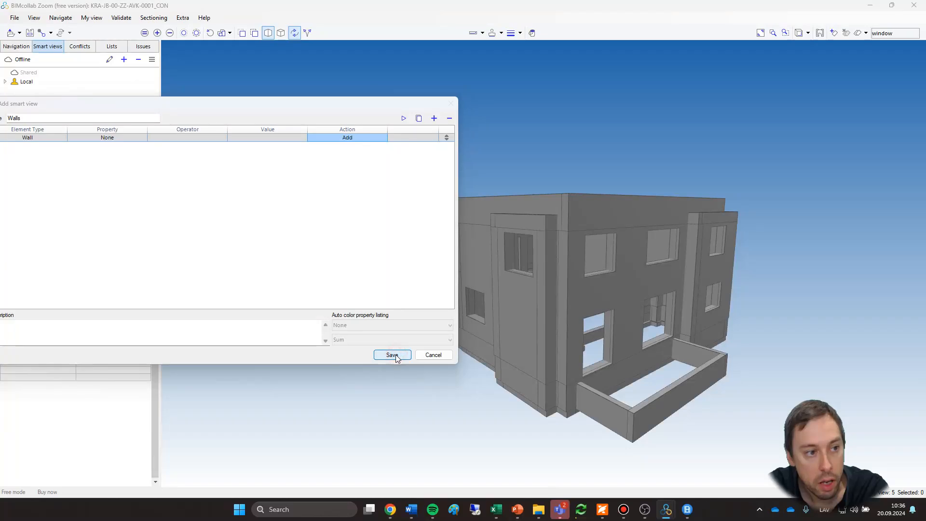
Select the Walls smart view among the local smart views, and restore the visibility of all elements.
click(6, 82)
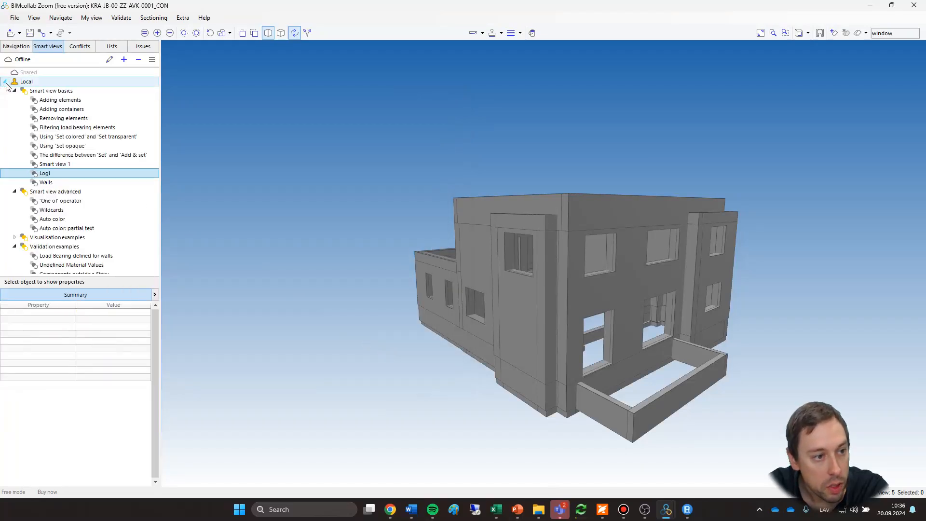
click(60, 182)
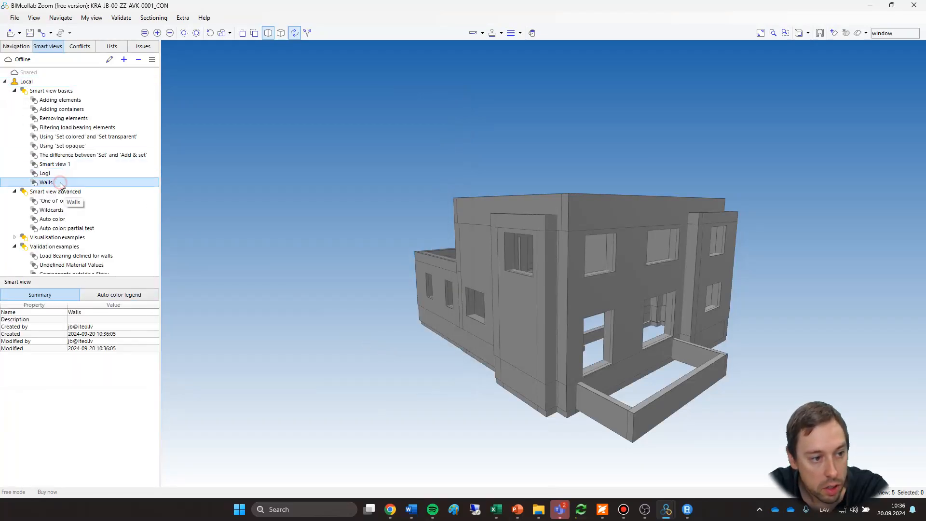
click(220, 35)
scroll(579, 209, up, 6)
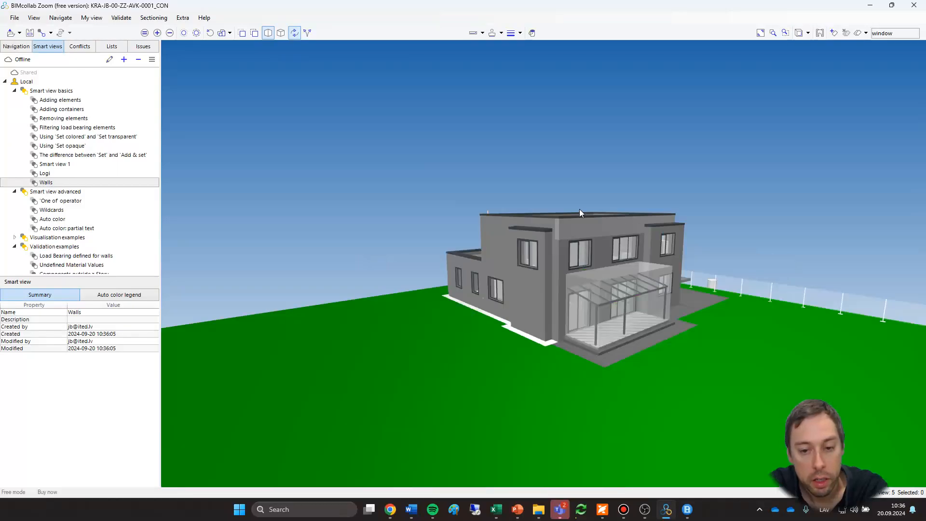
drag(475, 128, 414, 226)
drag(507, 337, 475, 273)
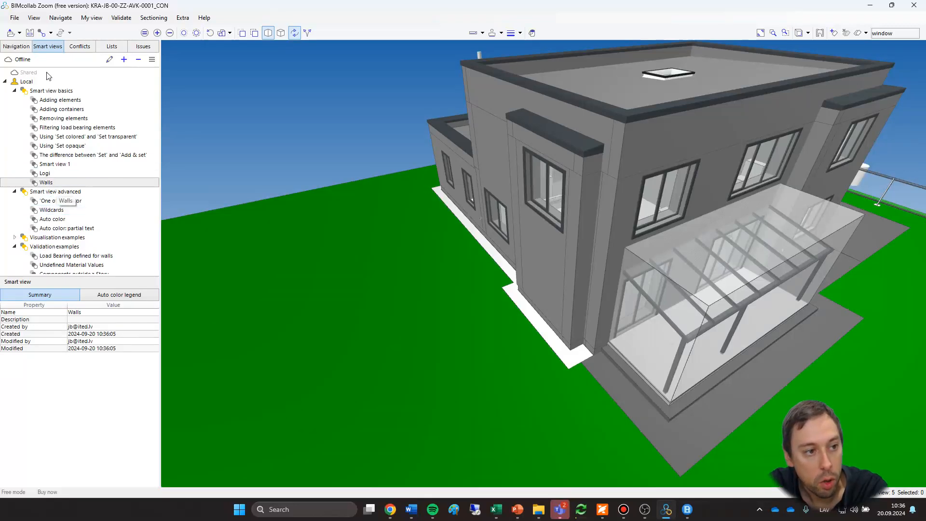
Apply the Walls smart view and examine the isolated exterior and interior walls from above.
click(57, 184)
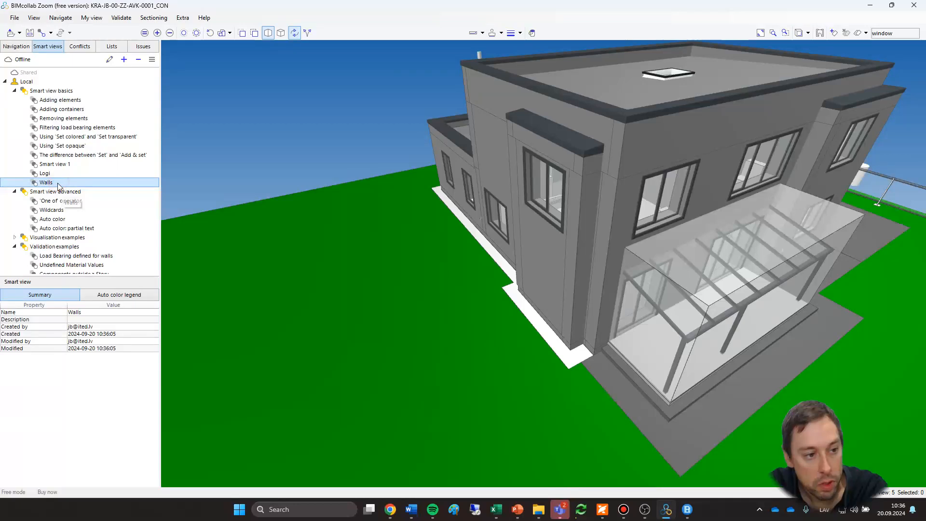
drag(438, 355, 390, 374)
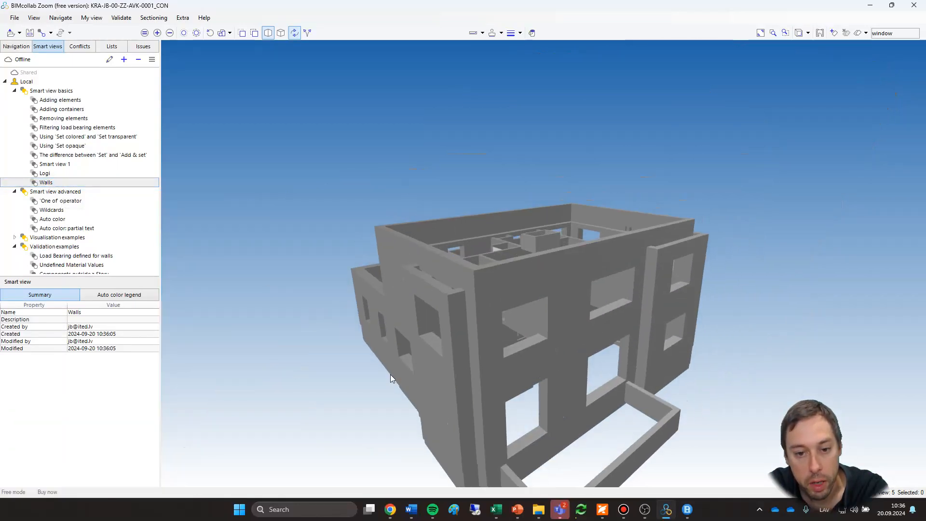
scroll(342, 298, down, 4)
drag(342, 307, 563, 355)
scroll(563, 355, up, 3)
drag(498, 368, 450, 409)
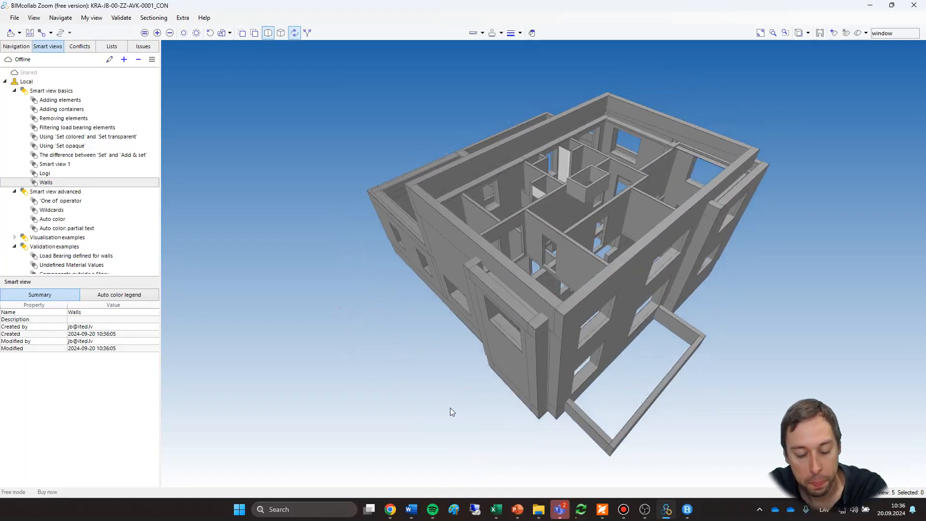
click(449, 408)
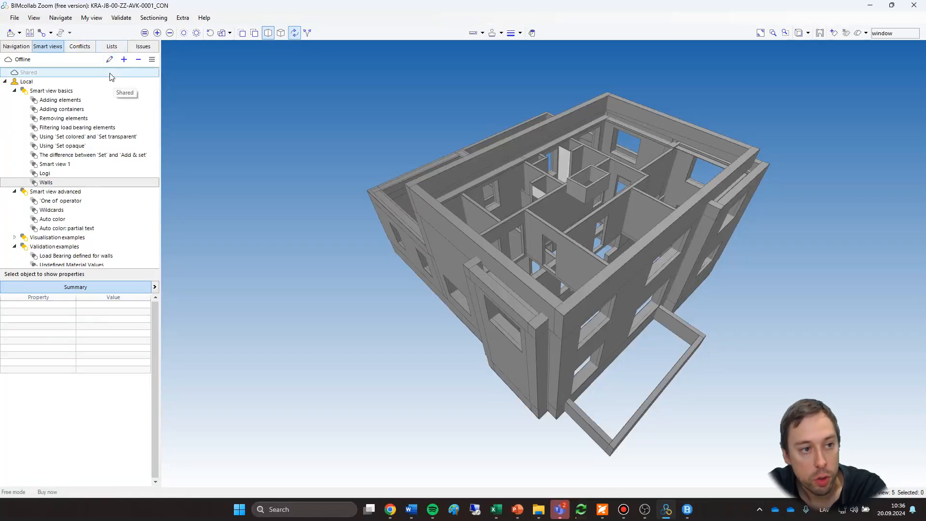
Open the issues list and restore all elements except the transparent space volume over the terrace.
click(144, 47)
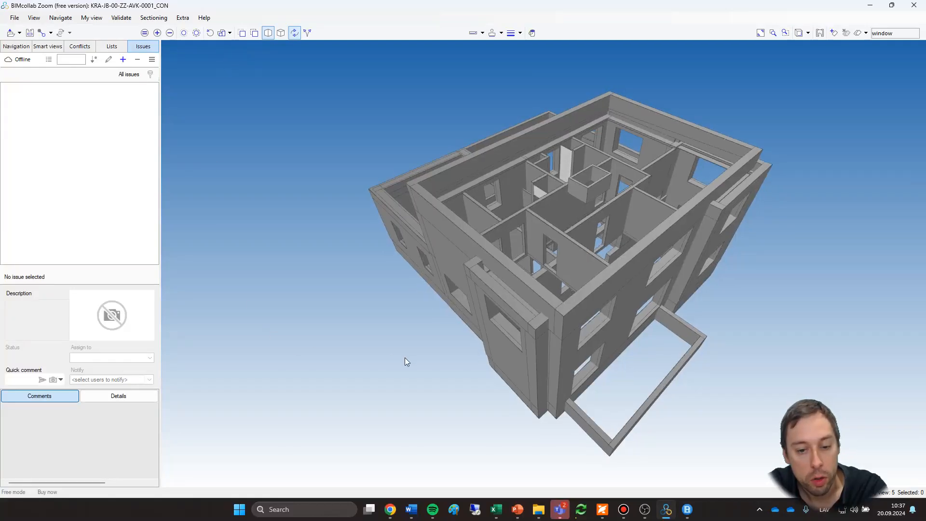
drag(325, 378, 693, 245)
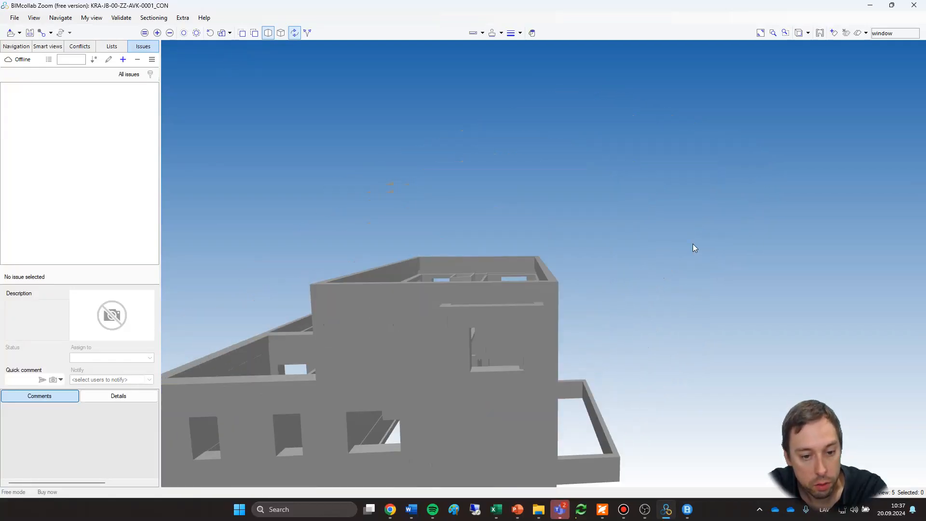
middle_drag(693, 245, 693, 242)
drag(419, 177, 231, 64)
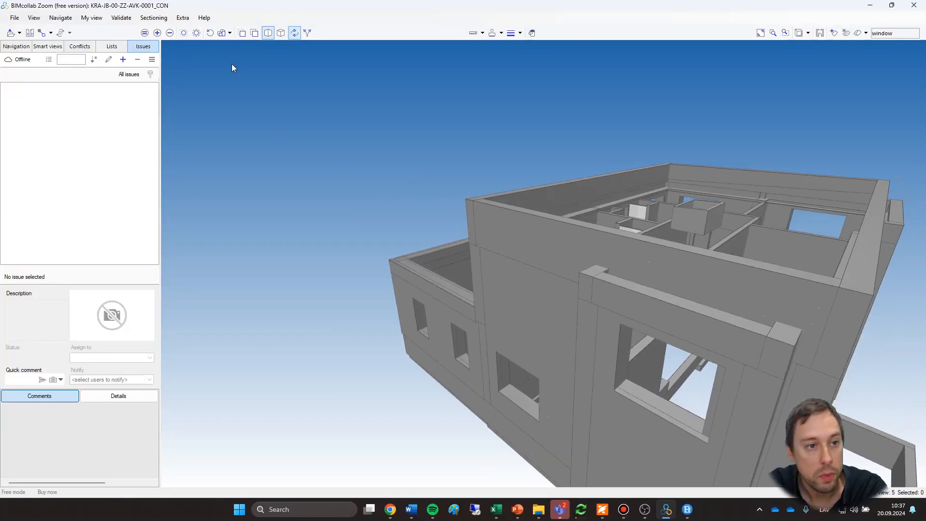
click(223, 33)
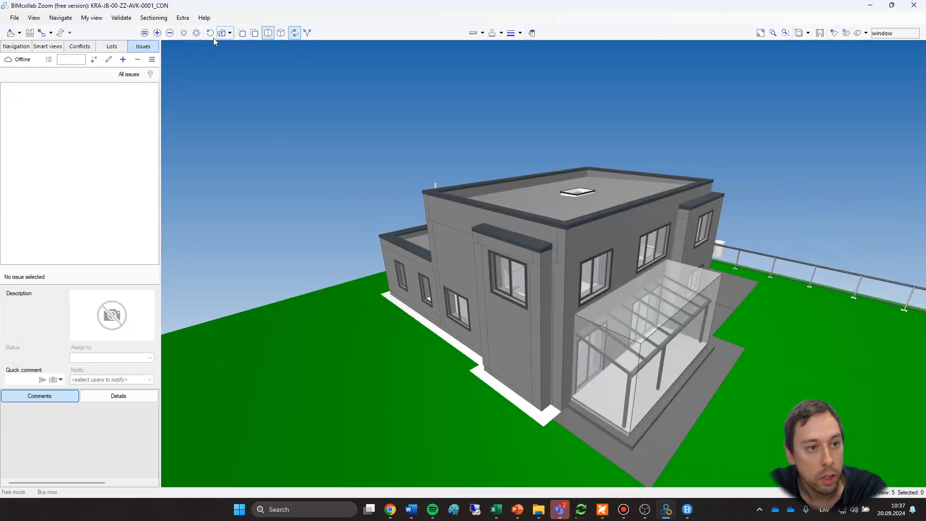
click(230, 33)
click(232, 43)
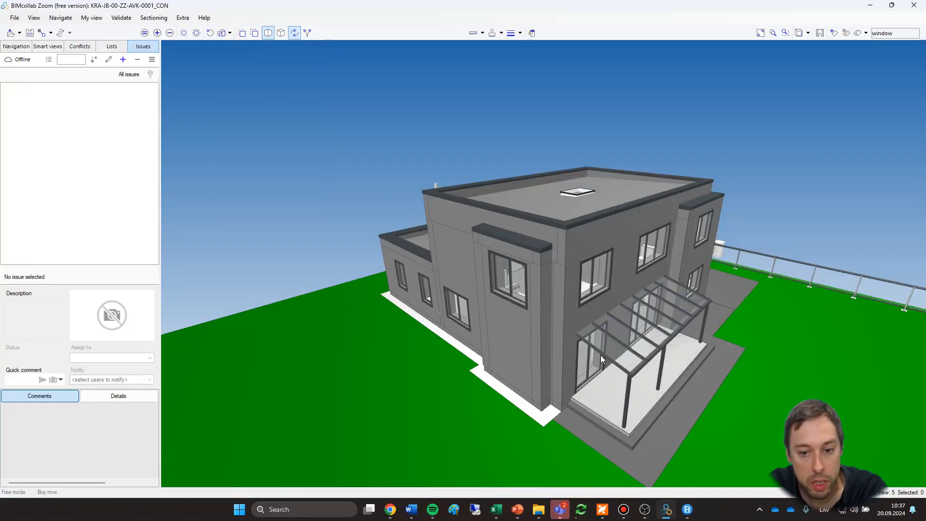
Add and save an issue titled "Terrace is too small" with a viewpoint framing the covered terrace.
scroll(736, 321, up, 5)
scroll(757, 252, down, 3)
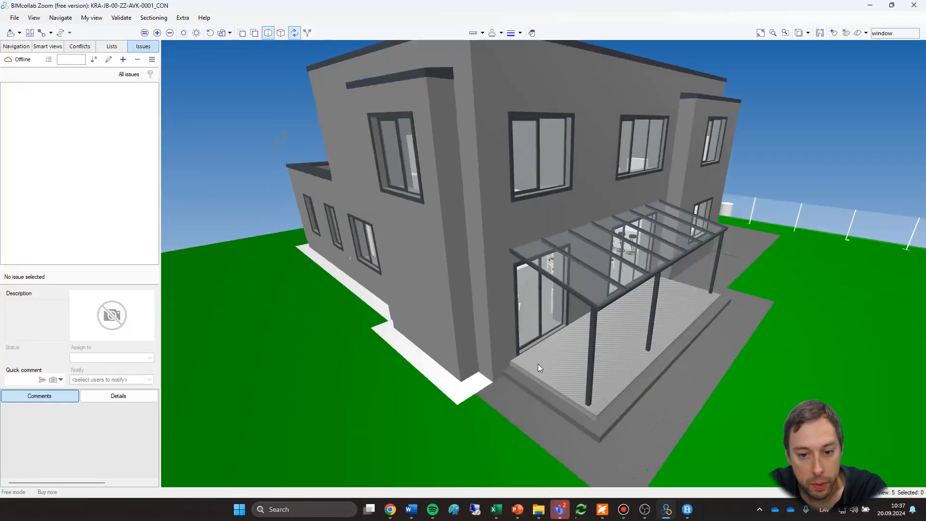
scroll(539, 362, up, 4)
scroll(562, 351, down, 1)
middle_drag(609, 274, 561, 290)
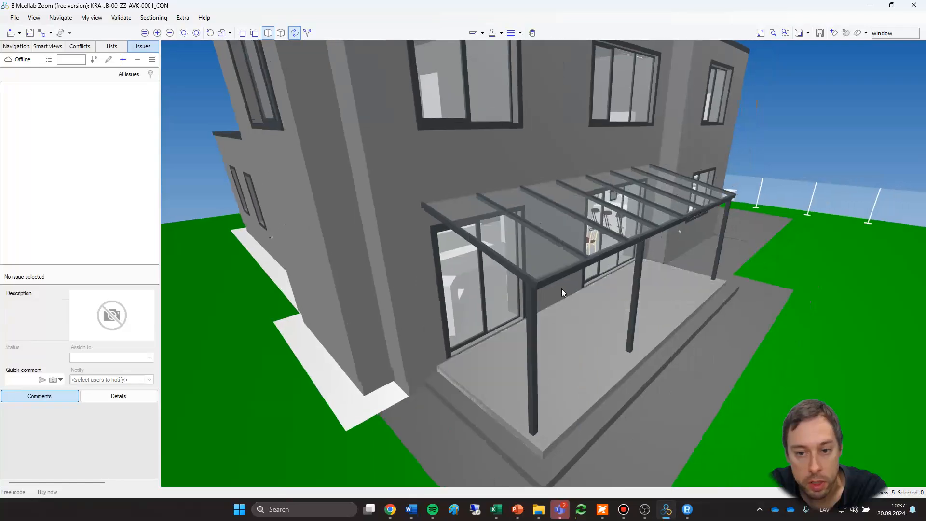
scroll(563, 295, up, 3)
scroll(562, 290, down, 3)
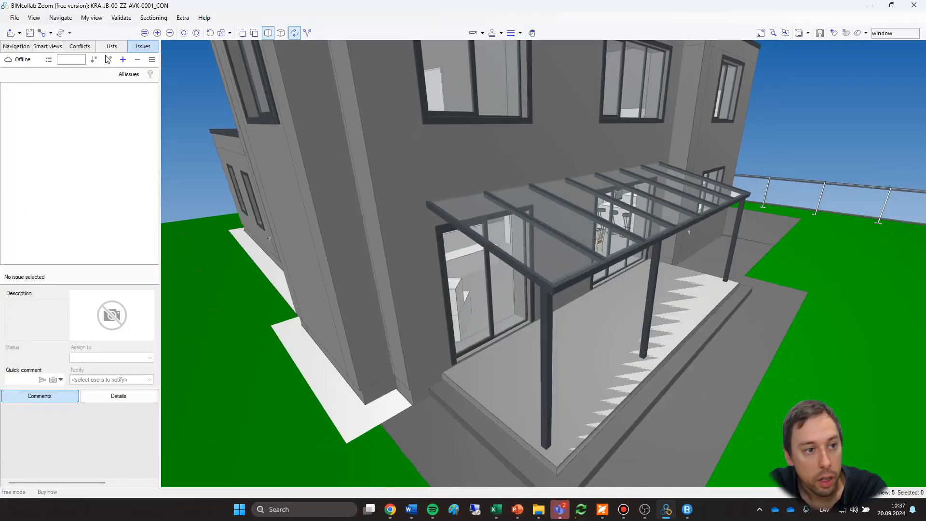
click(122, 61)
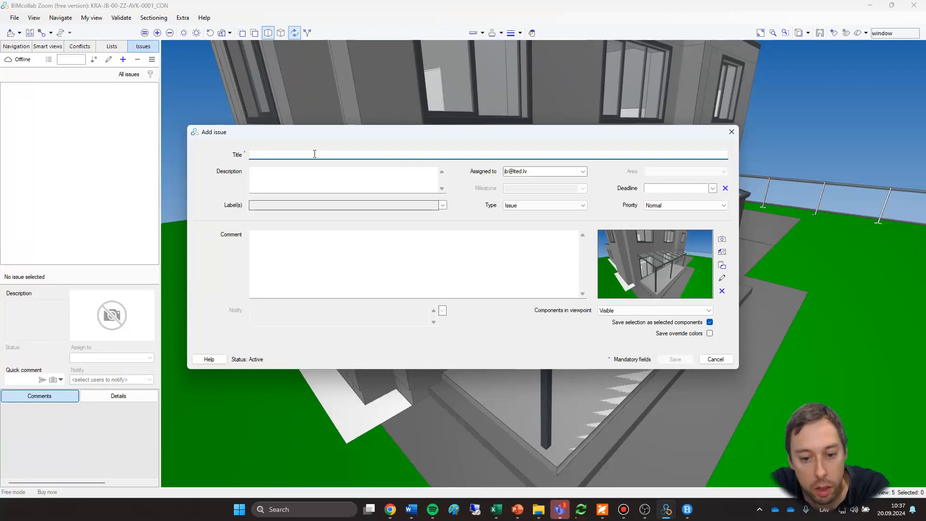
text(Terrace is too small)
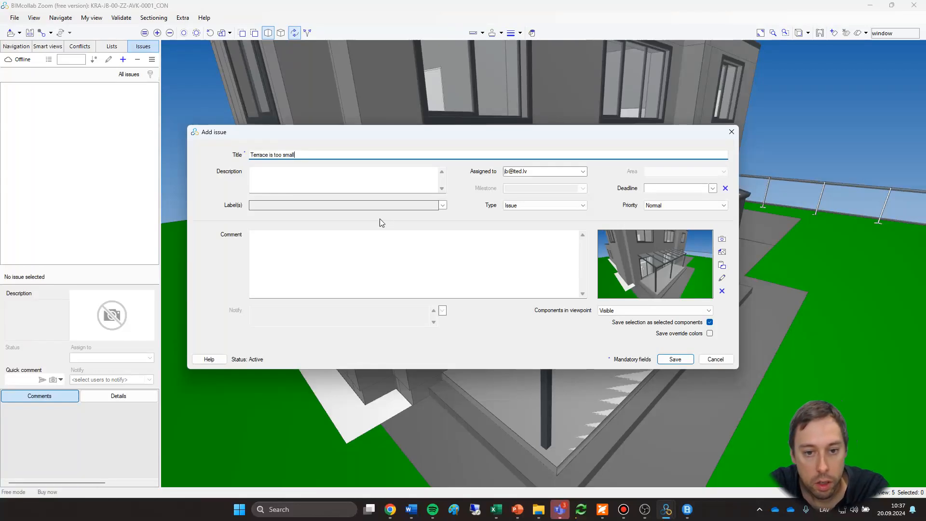
click(428, 251)
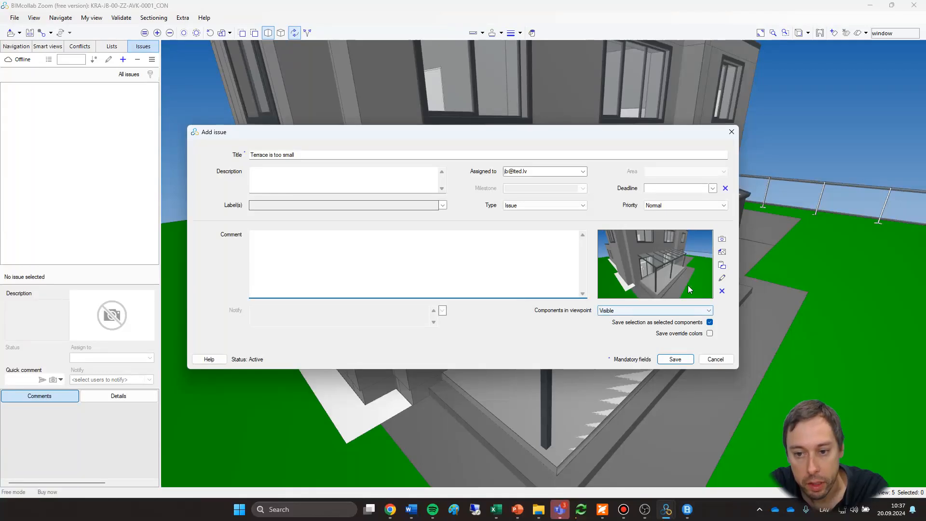
click(675, 359)
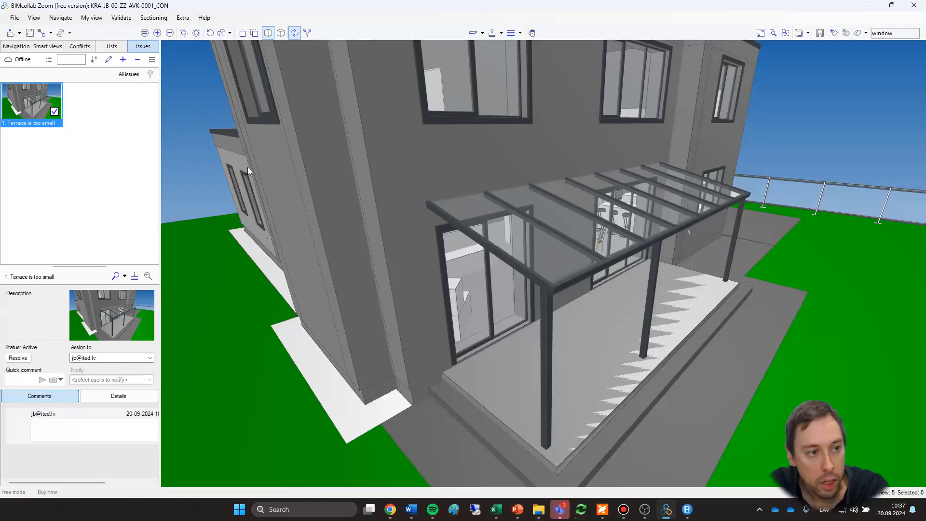
Add and save an issue titled "Tap needs to be moved" with a viewpoint showing the tap on the exterior wall.
drag(335, 246, 660, 249)
scroll(506, 271, up, 7)
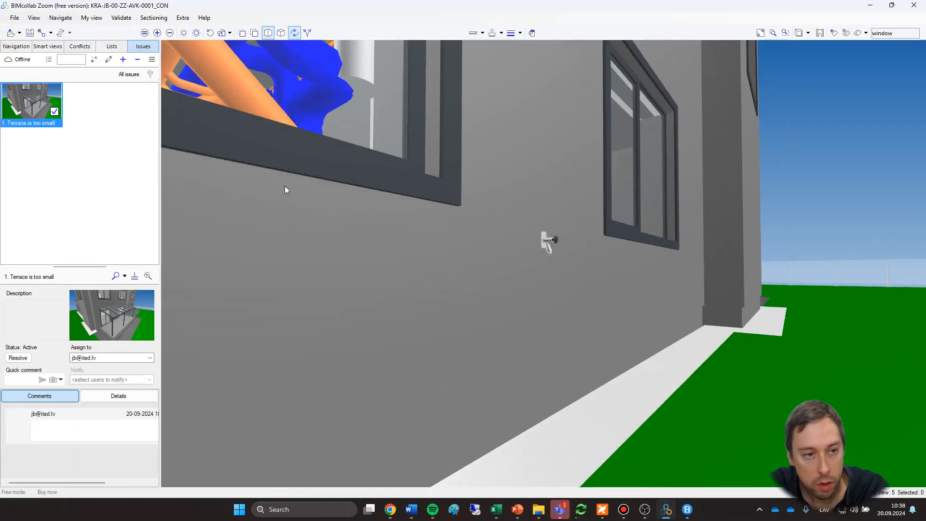
click(123, 58)
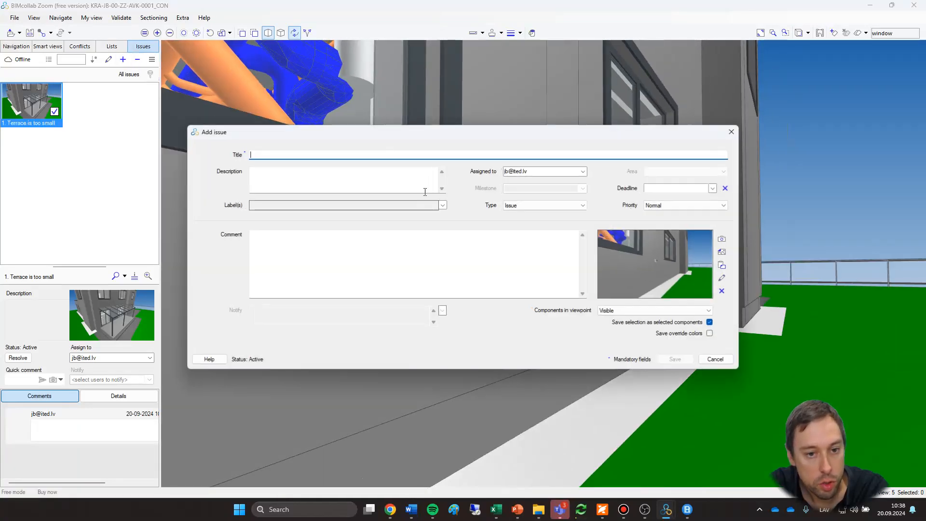
text(Tap needs to be moved)
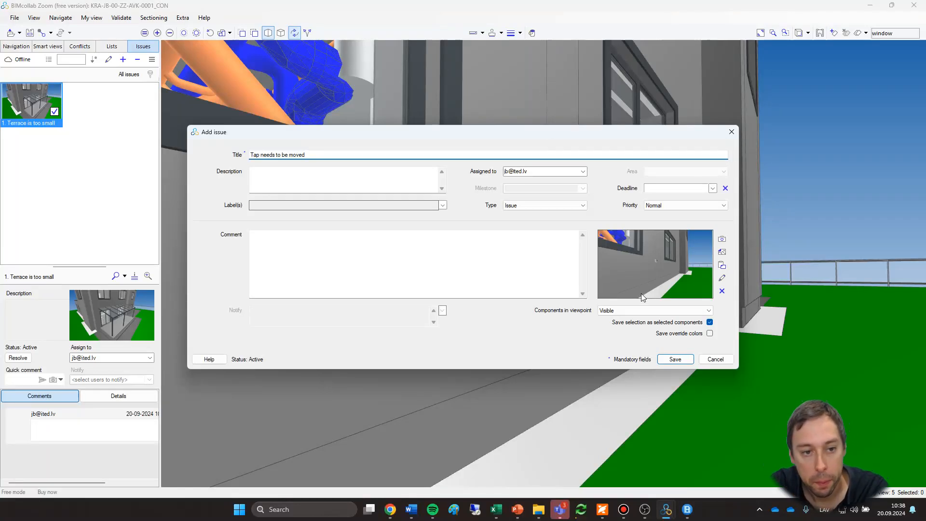
click(674, 360)
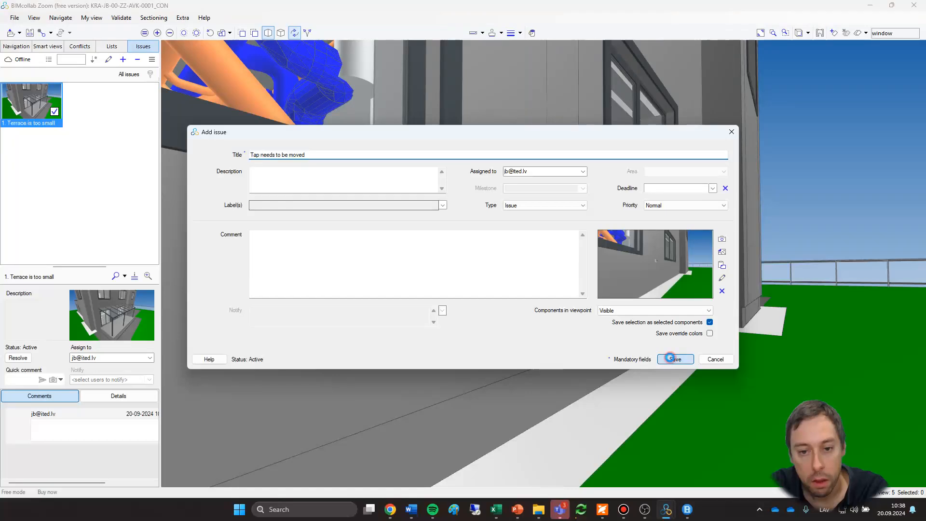
scroll(667, 366, down, 10)
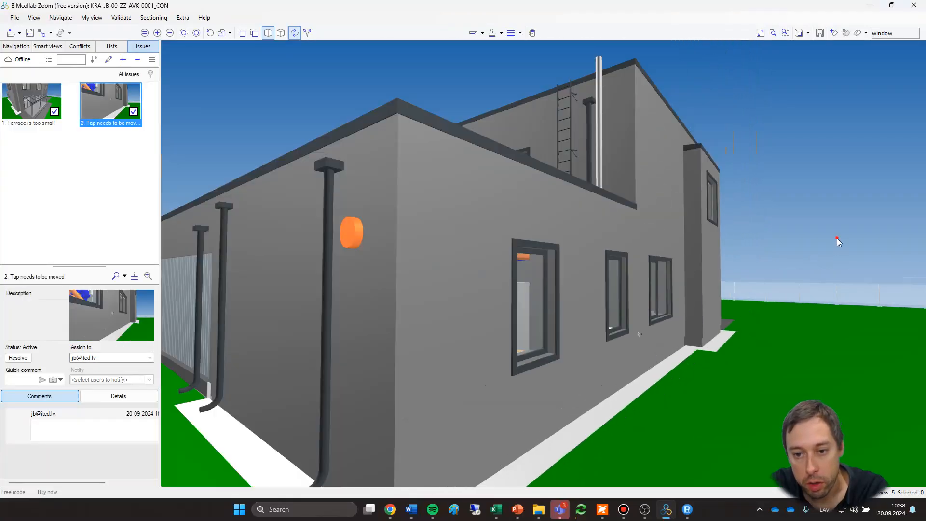
View the whole site from above, and recall the saved viewpoints of the "Terrace is too small" and "Tap needs to be moved" issues.
scroll(835, 238, down, 4)
drag(835, 237, 482, 305)
scroll(742, 309, down, 5)
scroll(658, 306, up, 10)
drag(299, 249, 410, 244)
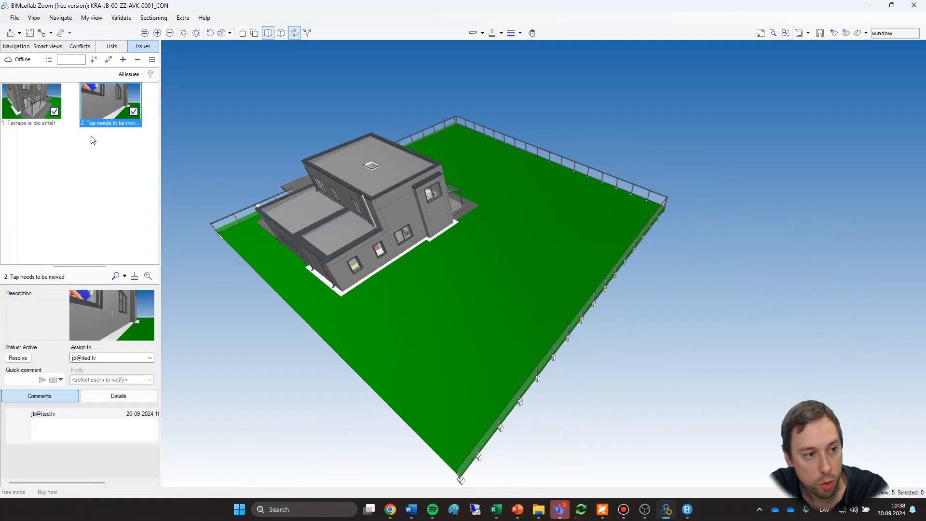
click(30, 105)
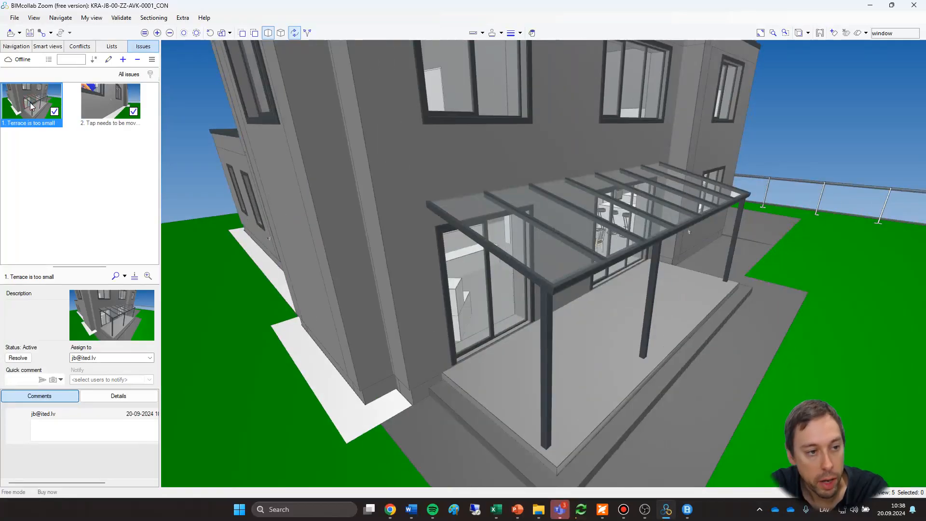
click(97, 103)
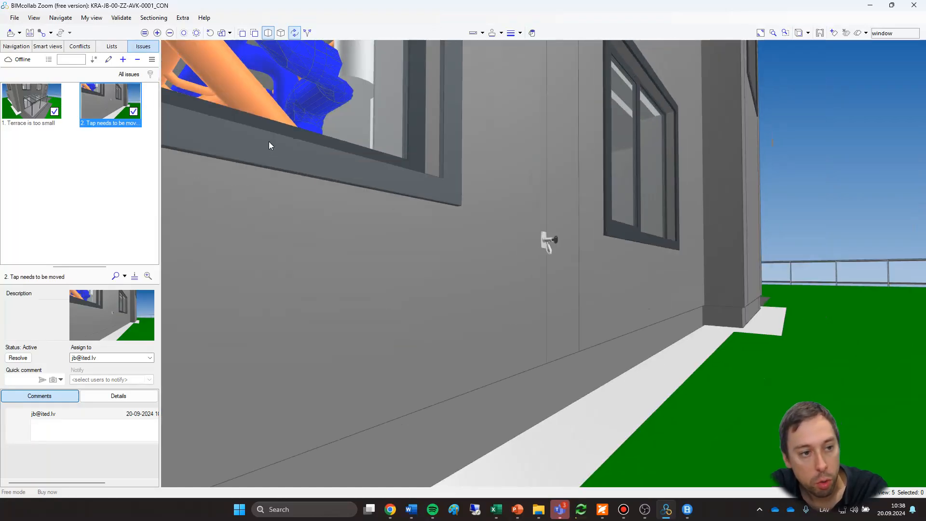
click(125, 187)
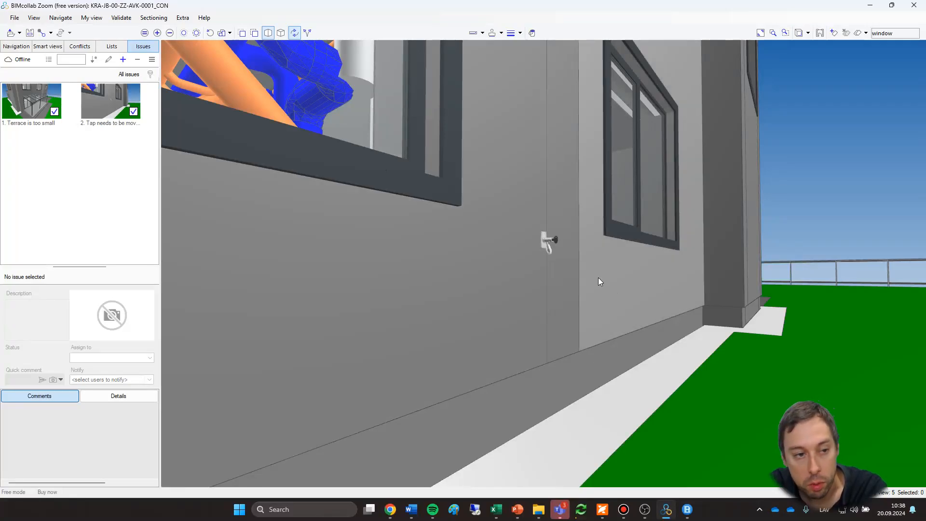
Check the BCF file options for the issues and recall the "Terrace is too small" viewpoint.
click(152, 59)
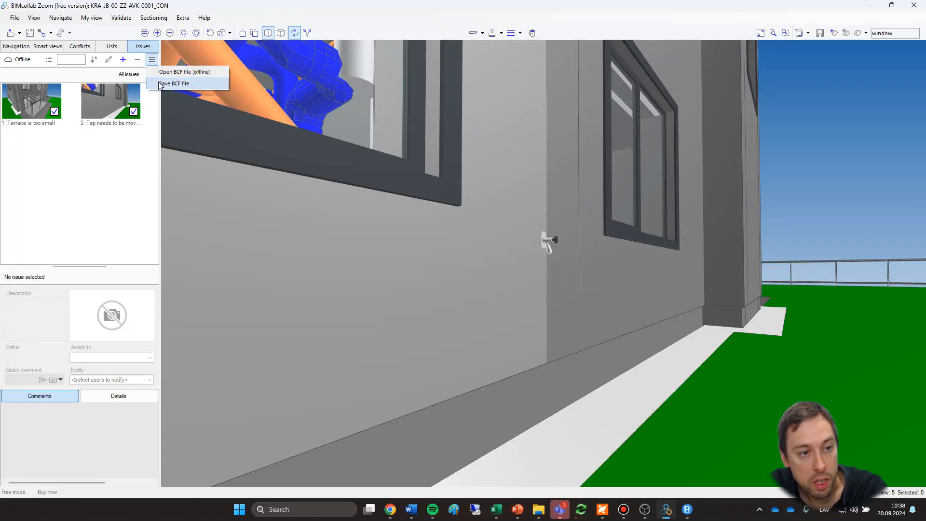
click(51, 187)
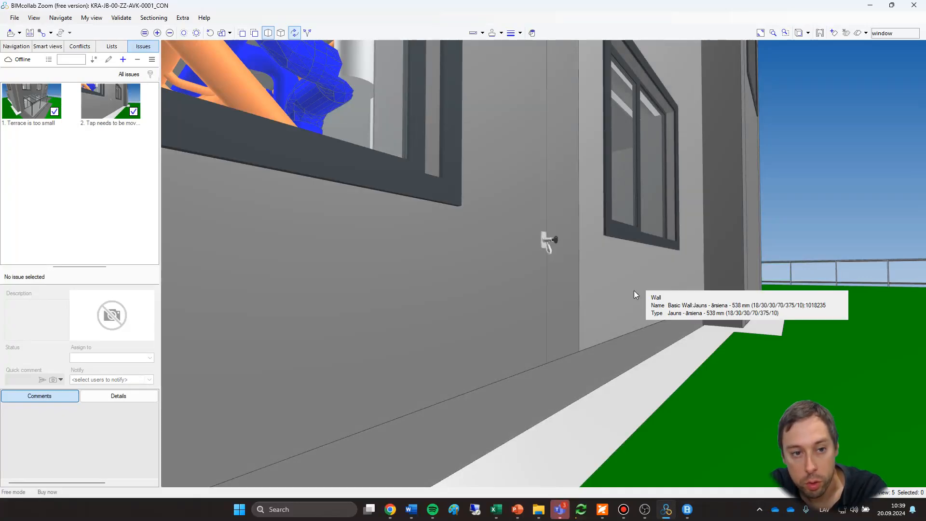
middle_drag(633, 291, 634, 297)
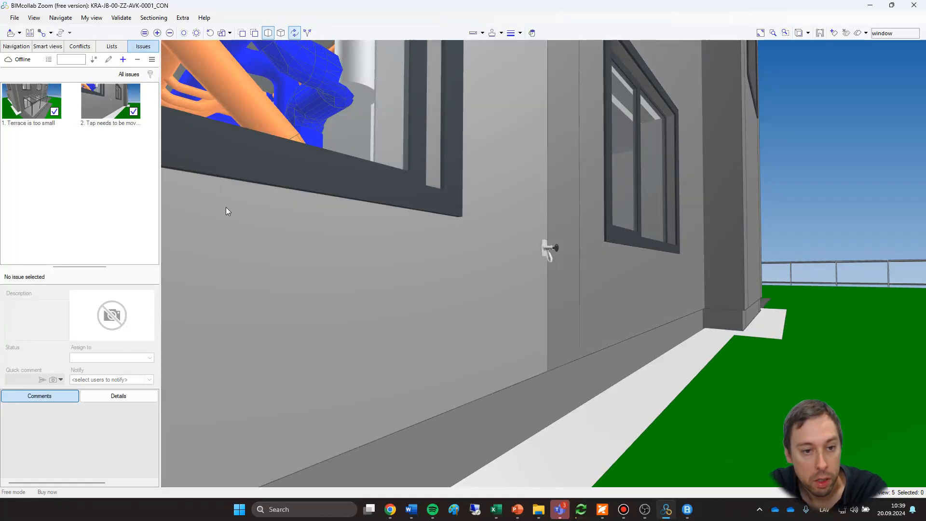
scroll(638, 332, down, 3)
scroll(638, 331, down, 10)
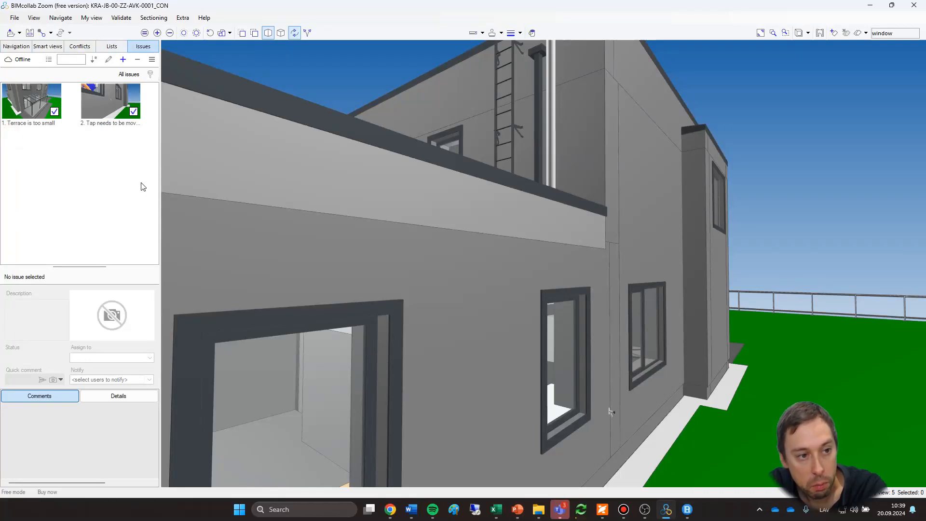
click(35, 110)
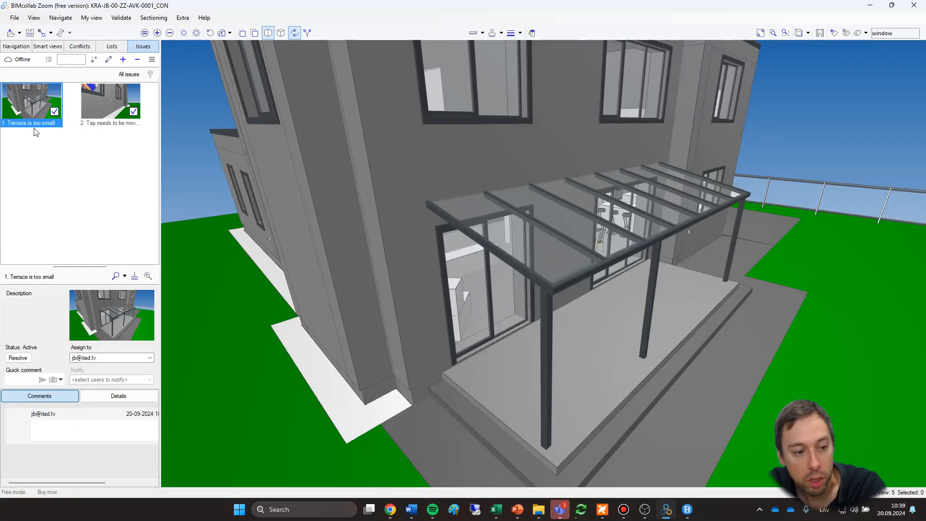
click(44, 201)
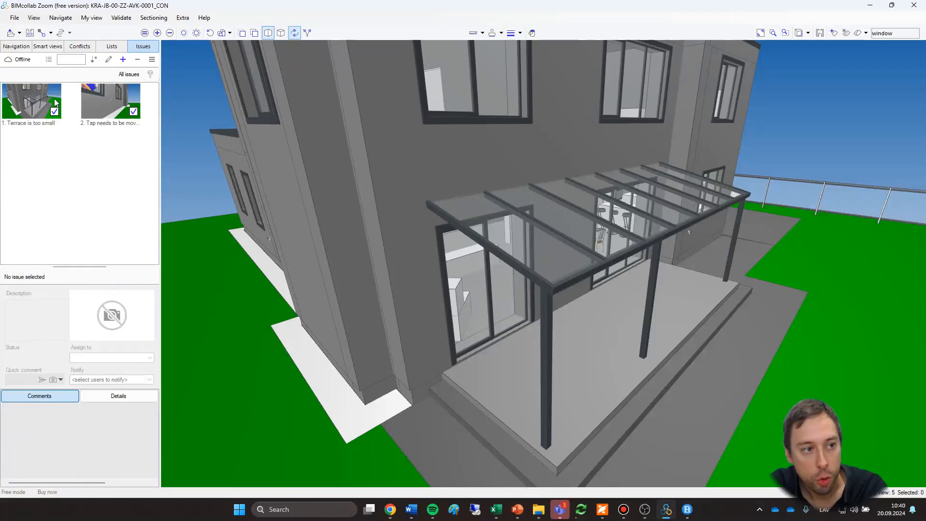
Select the exterior wall behind the covered terrace and widen the property display so its values are easier to read.
click(12, 49)
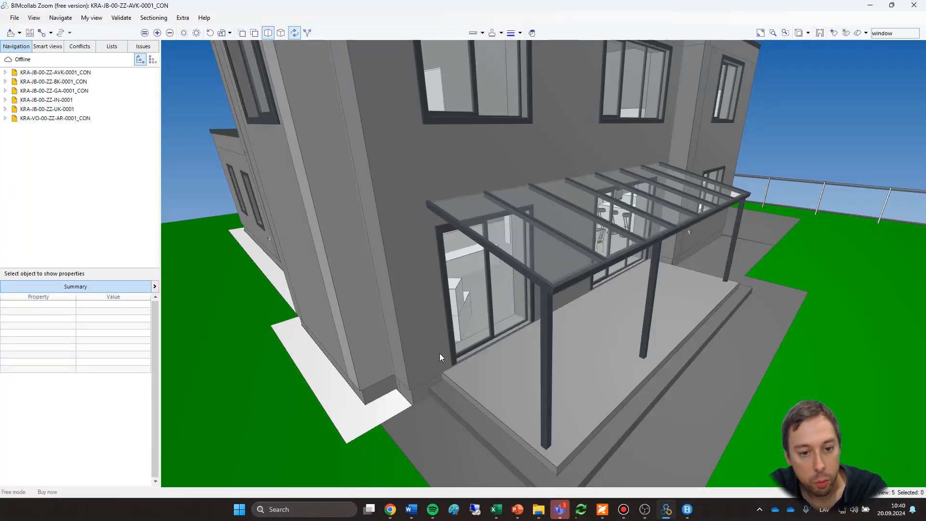
mouse_move(427, 288)
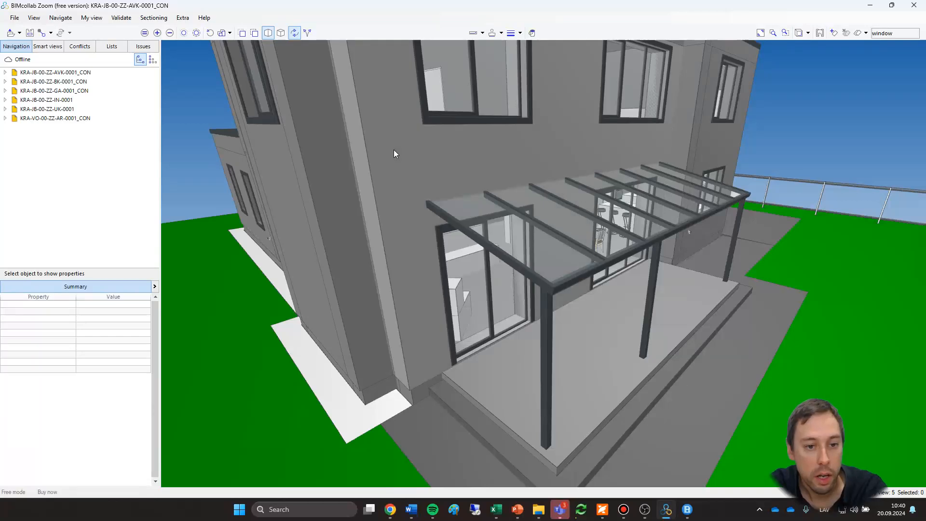
click(394, 149)
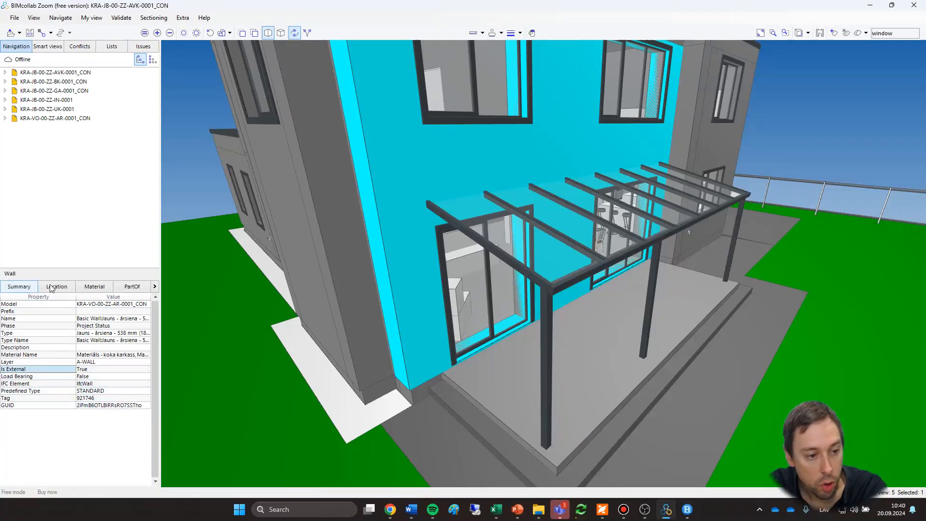
click(155, 287)
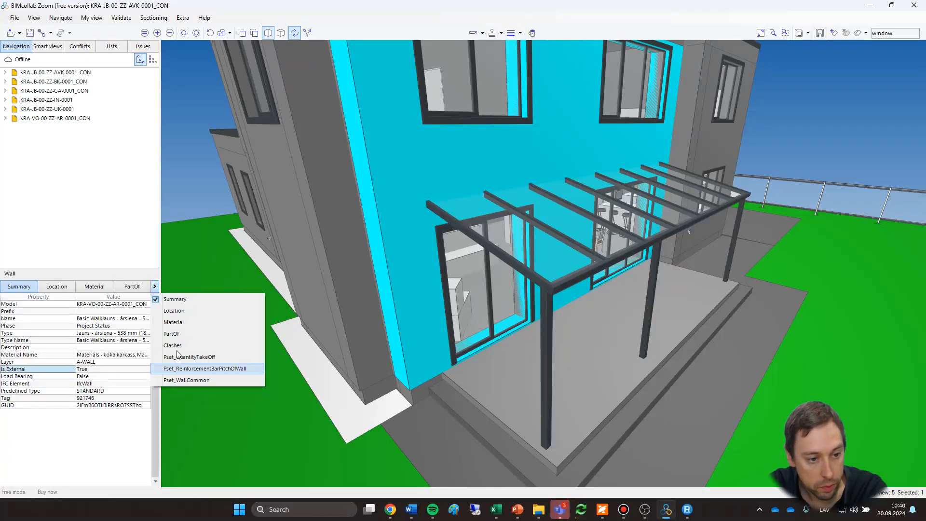
click(116, 426)
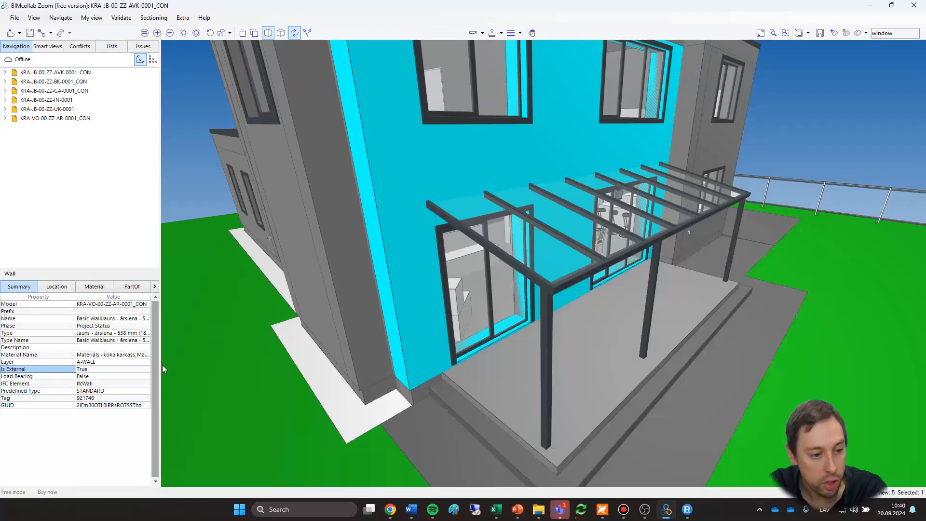
drag(160, 363, 217, 363)
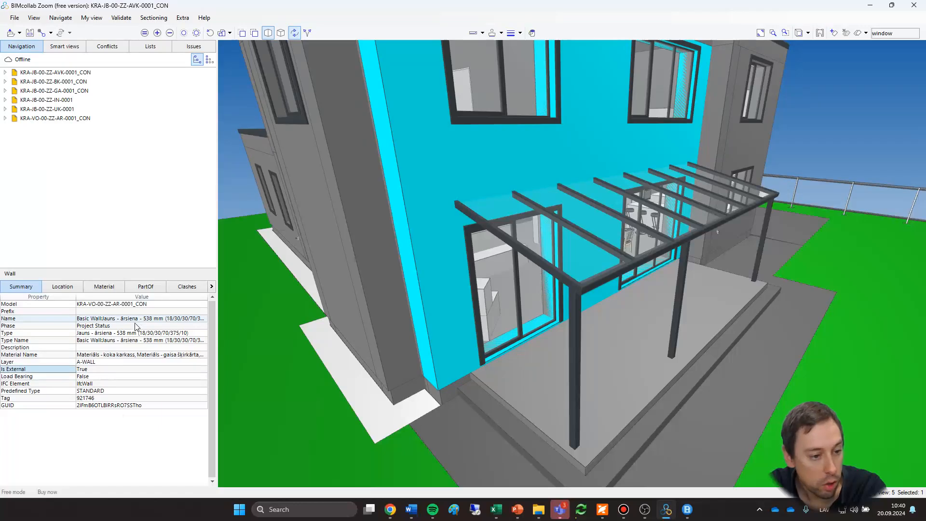
Review the selected wall's location, material layer, PartOf and clash properties, including the details of the "koka karkass" layer.
click(64, 287)
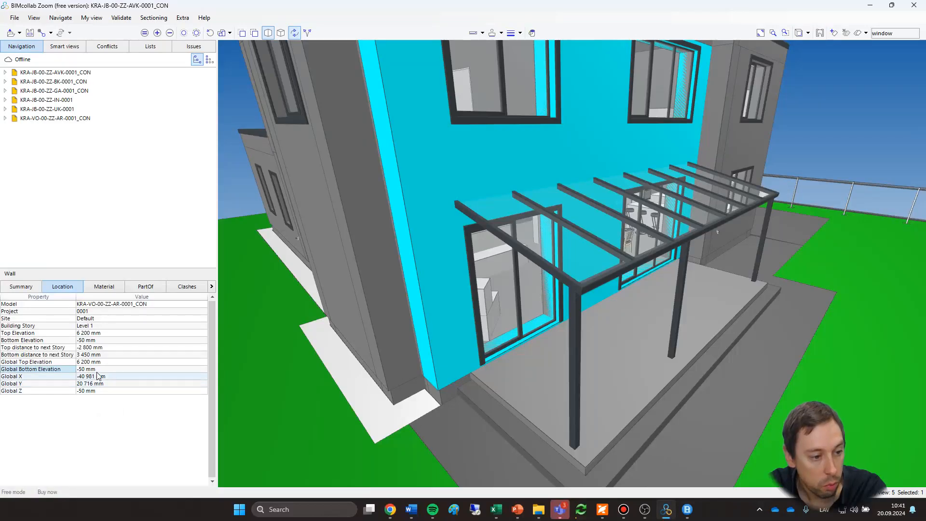
click(103, 288)
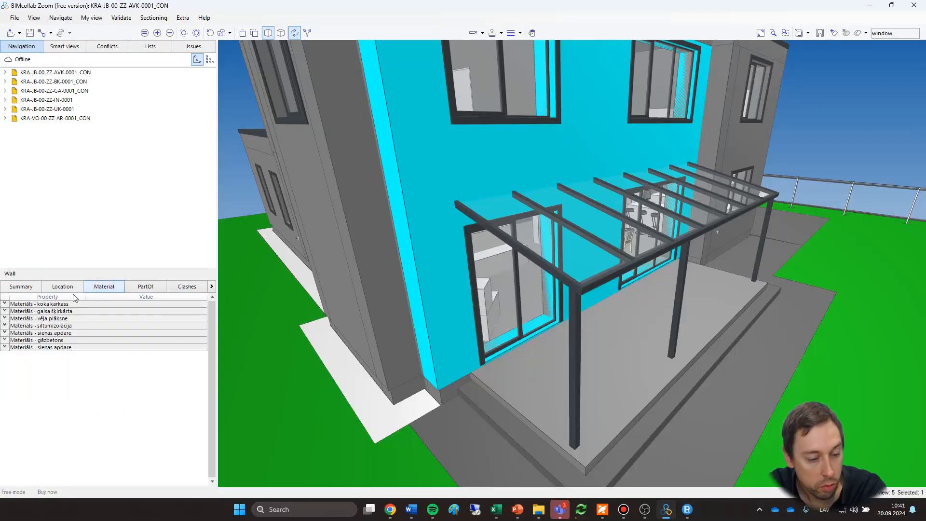
click(5, 304)
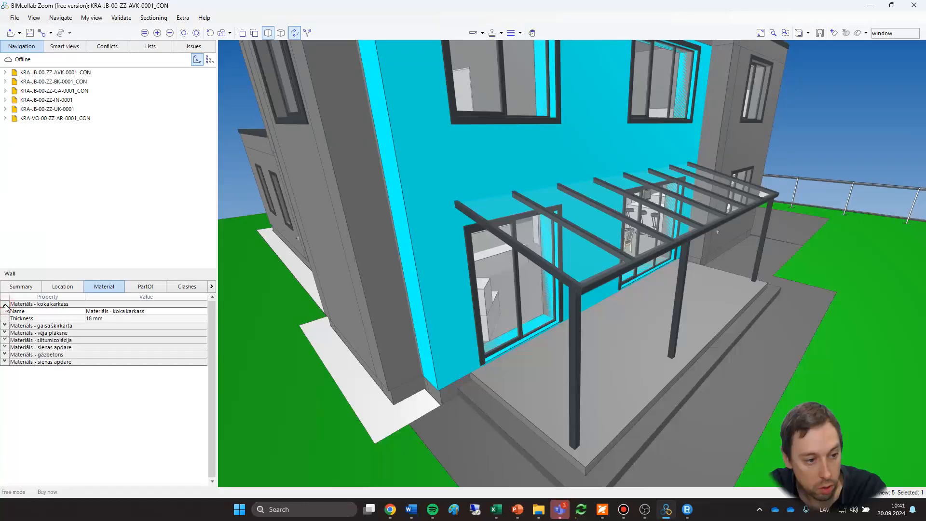
click(5, 304)
click(159, 285)
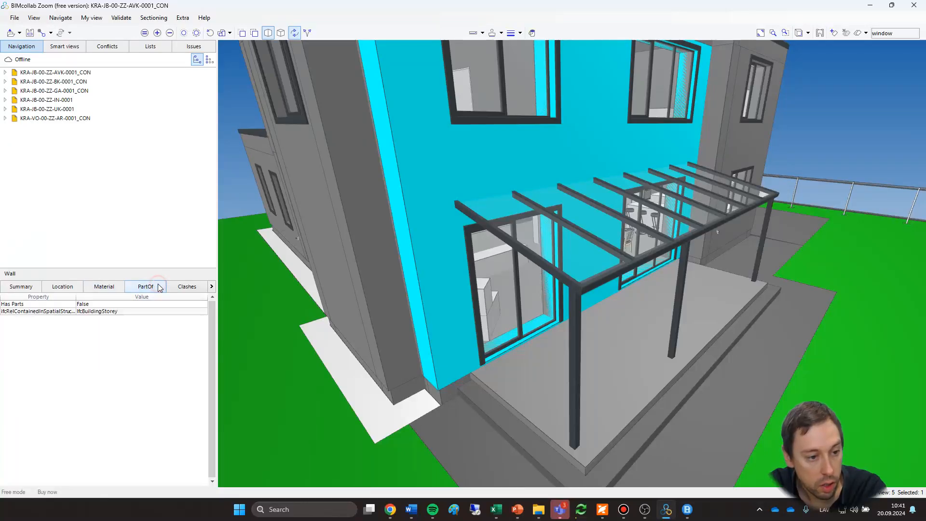
click(190, 287)
Examine the wall's Pset_QuantityTakeOff, Pset_ReinforcementBarPitchOfWall and Pset_WallCommon property sets, and return to its summary properties.
click(211, 286)
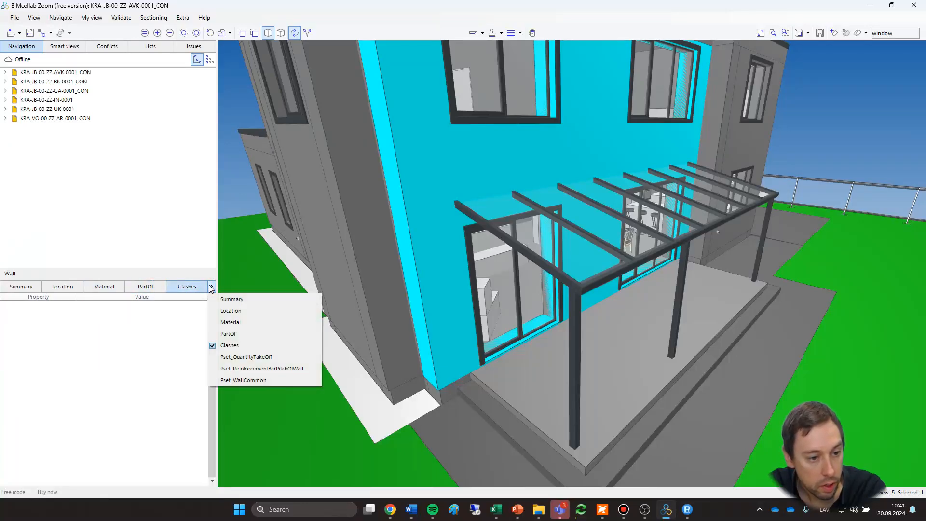
click(246, 356)
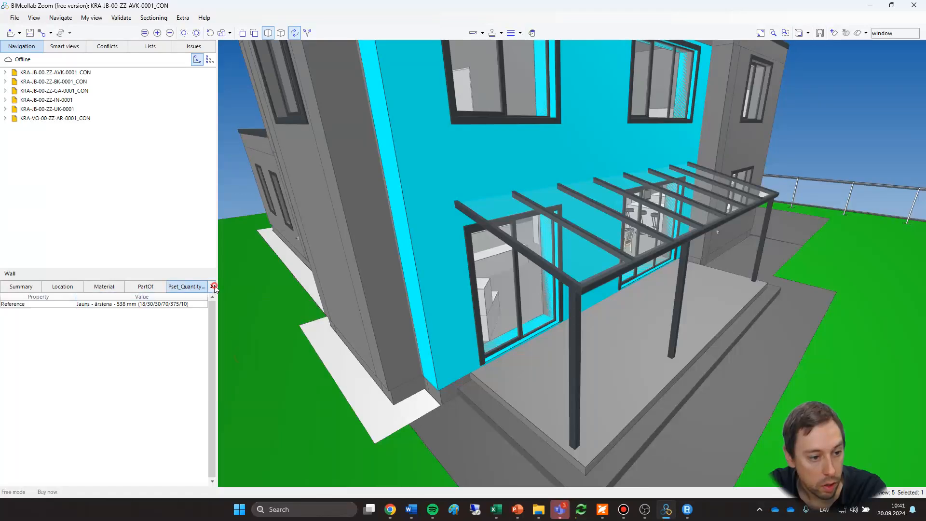
click(211, 286)
click(251, 368)
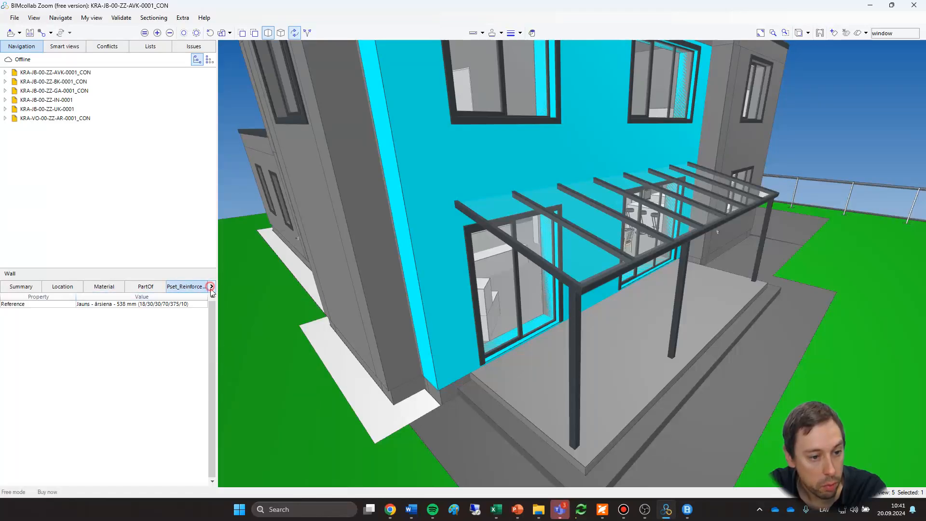
click(211, 287)
click(242, 380)
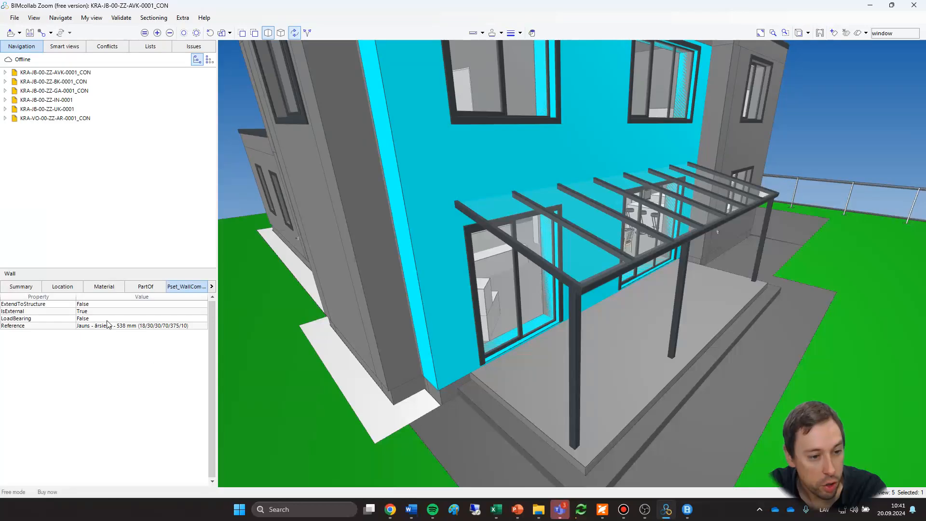
click(13, 286)
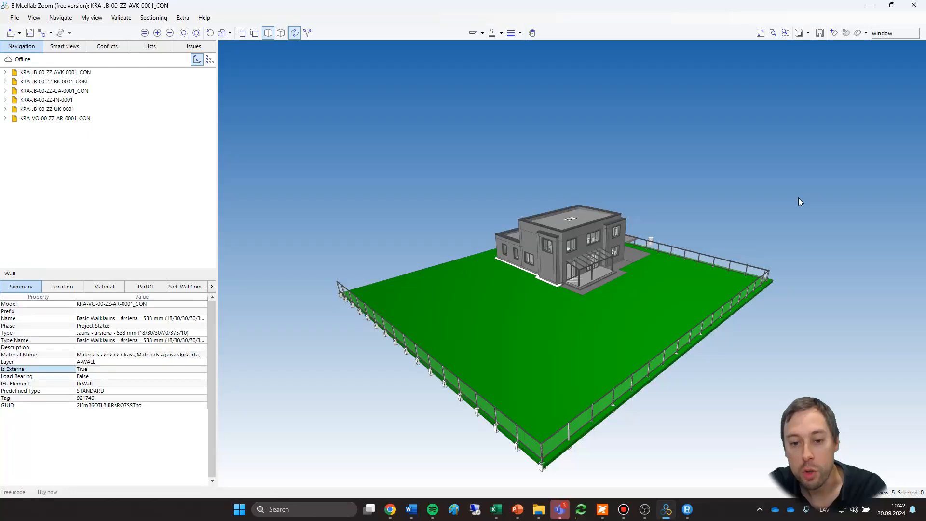
drag(798, 201, 797, 212)
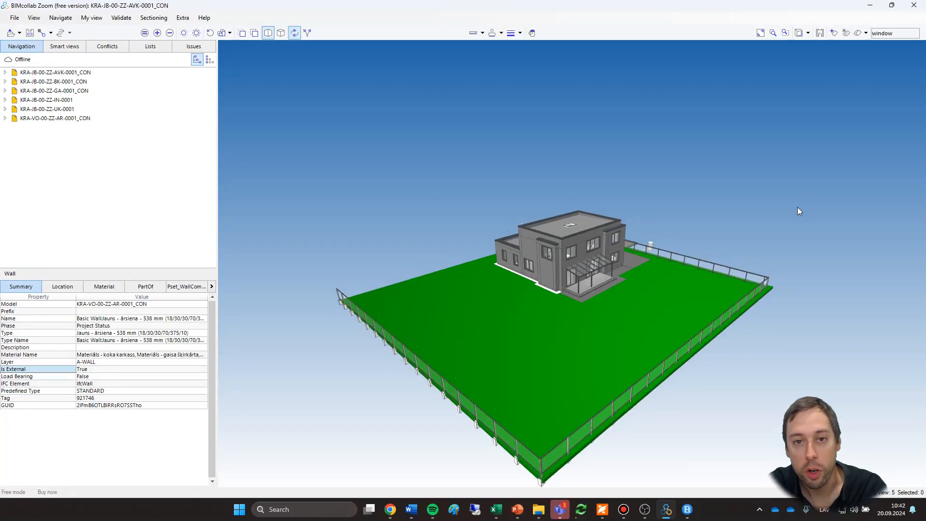